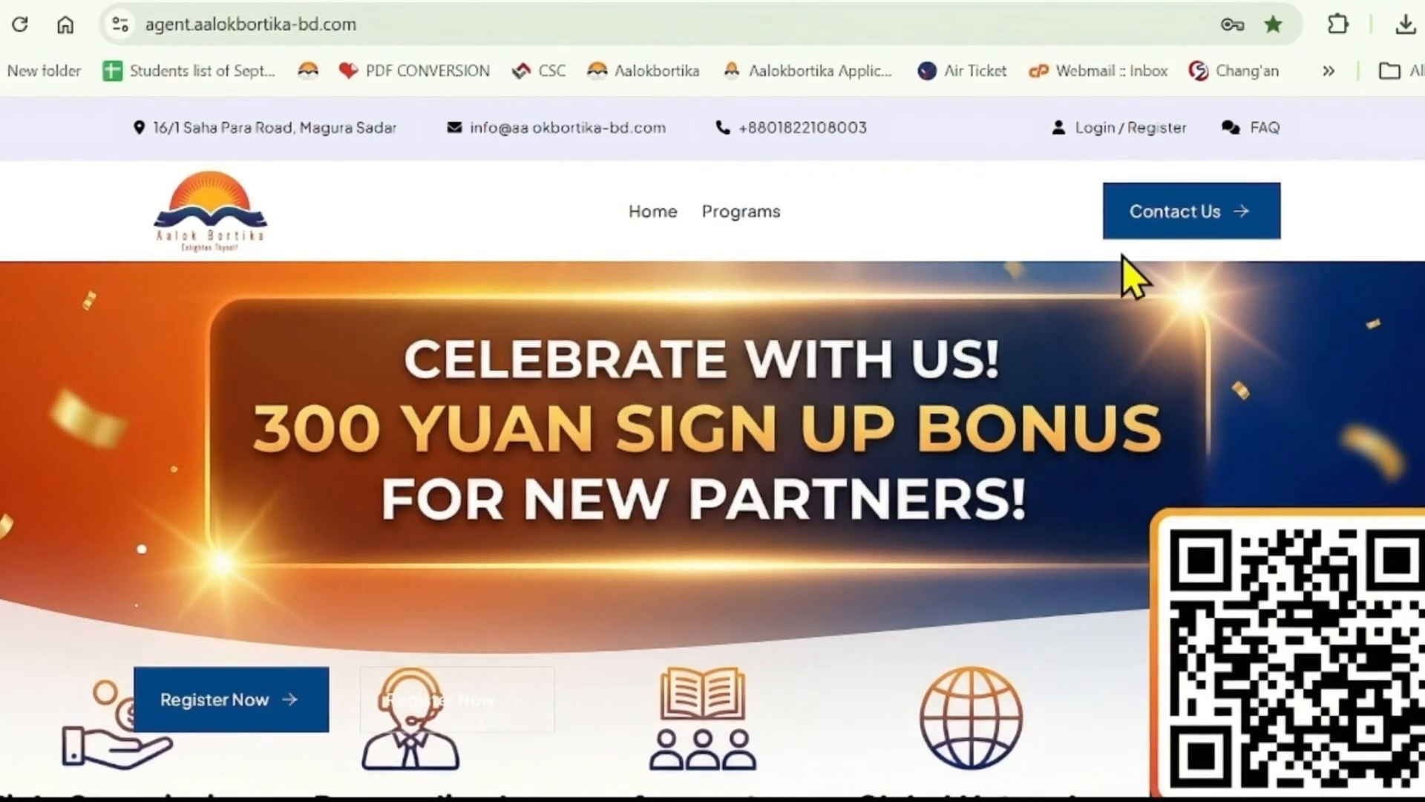
- Sign in to the partner account using the browser's autofilled email and password
left_click(1105, 133)
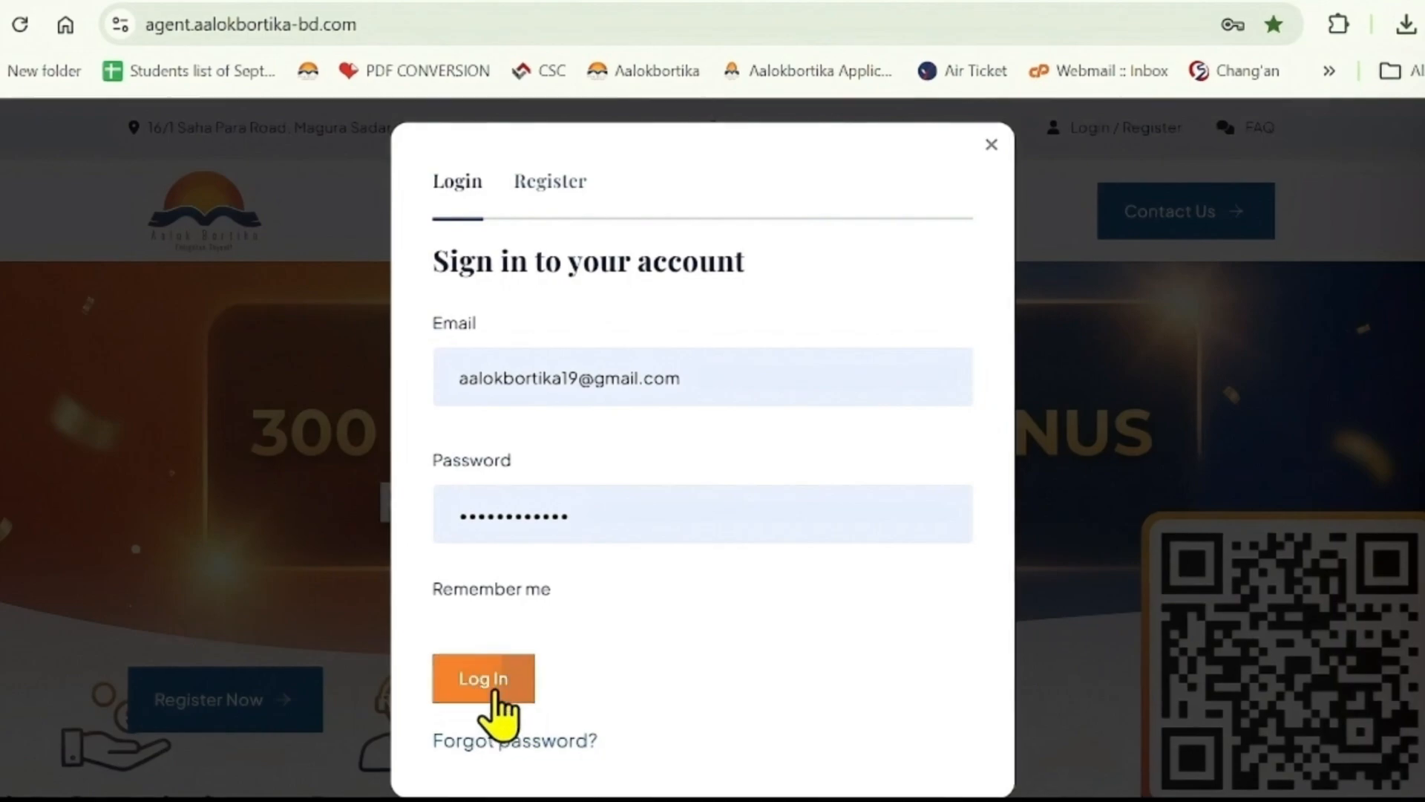
left_click(494, 689)
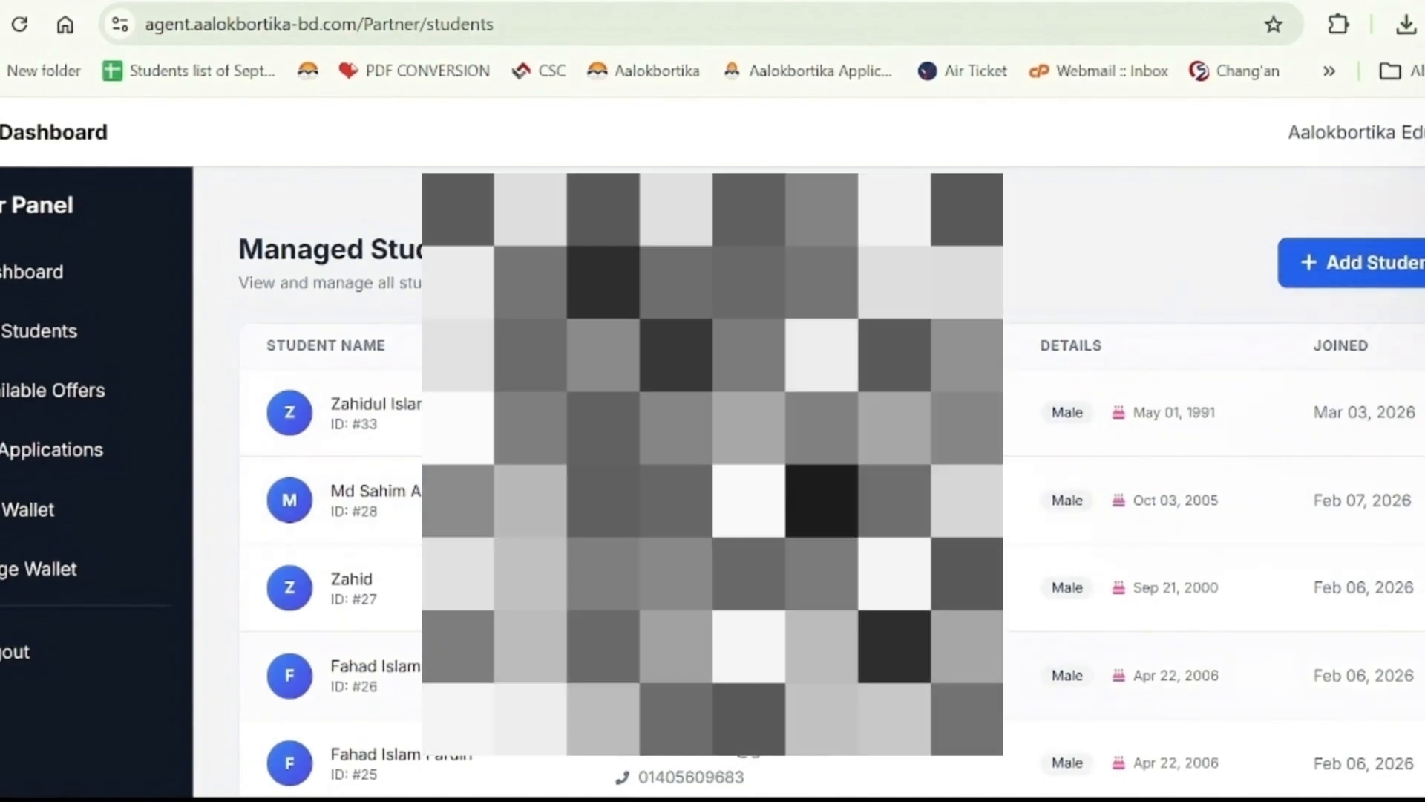
- Scroll through the Managed Students list to review the existing student records
scroll(1188, 445, "down", 5)
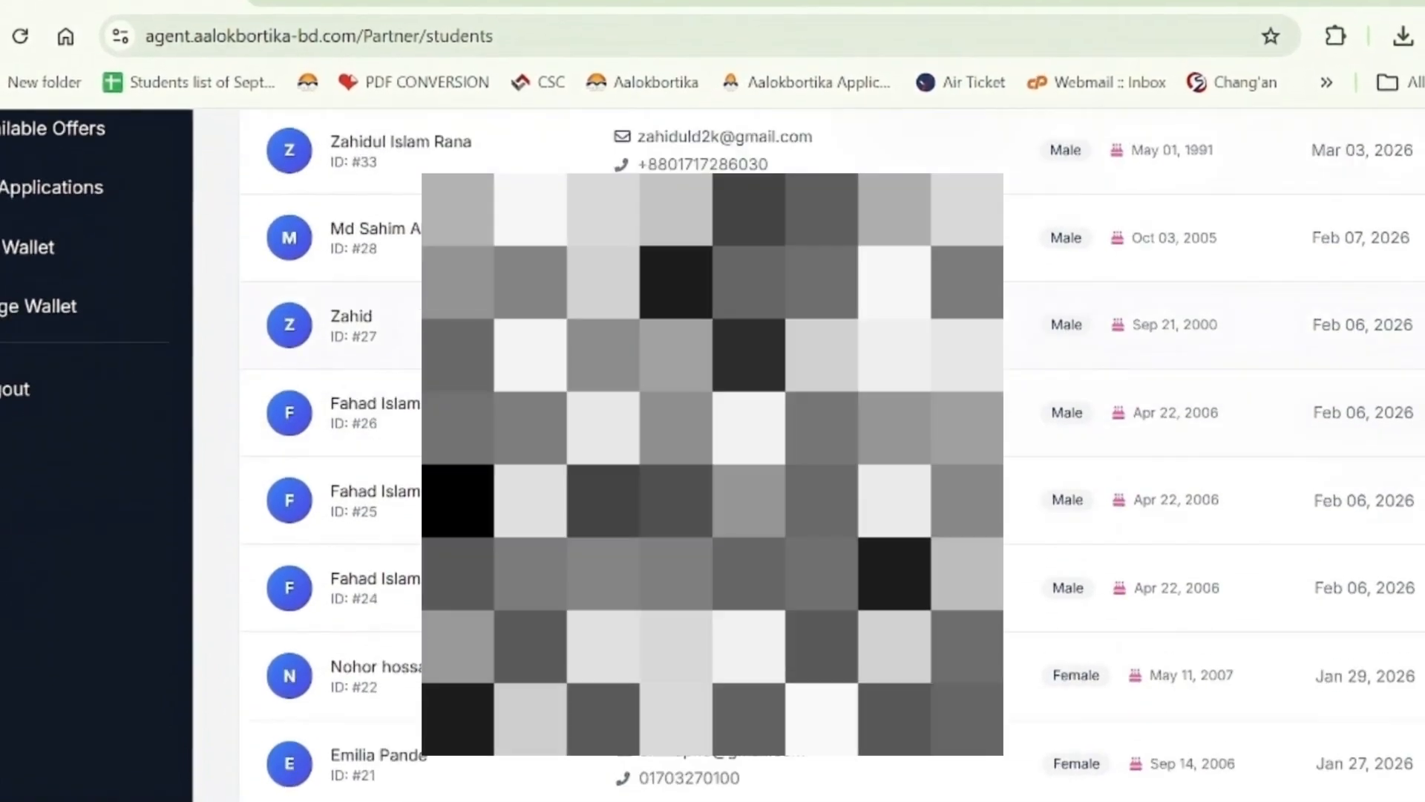
scroll(1188, 445, "up", 5)
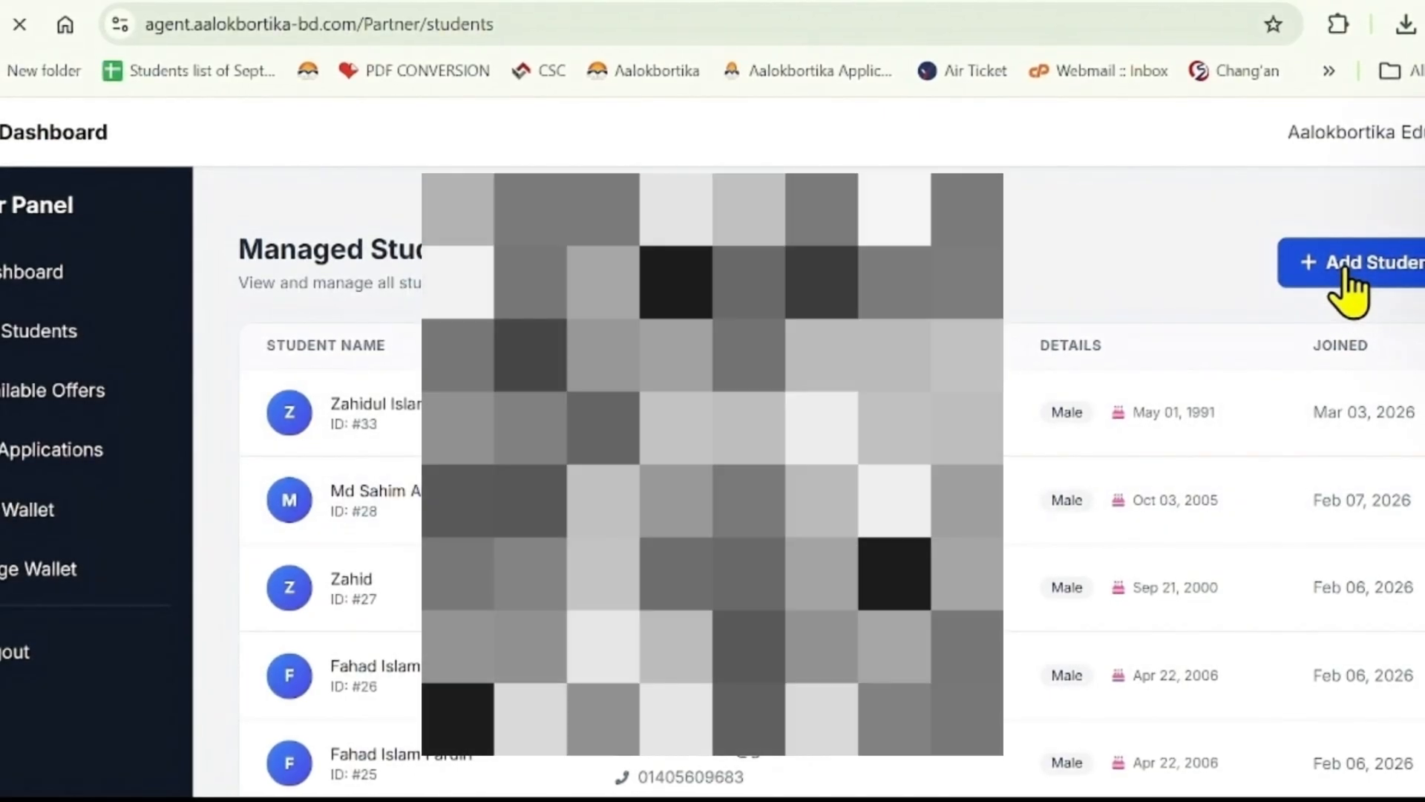
- On the Add Student form, enter the student's full name under Basic Info
scroll(1073, 326, "down", 1)
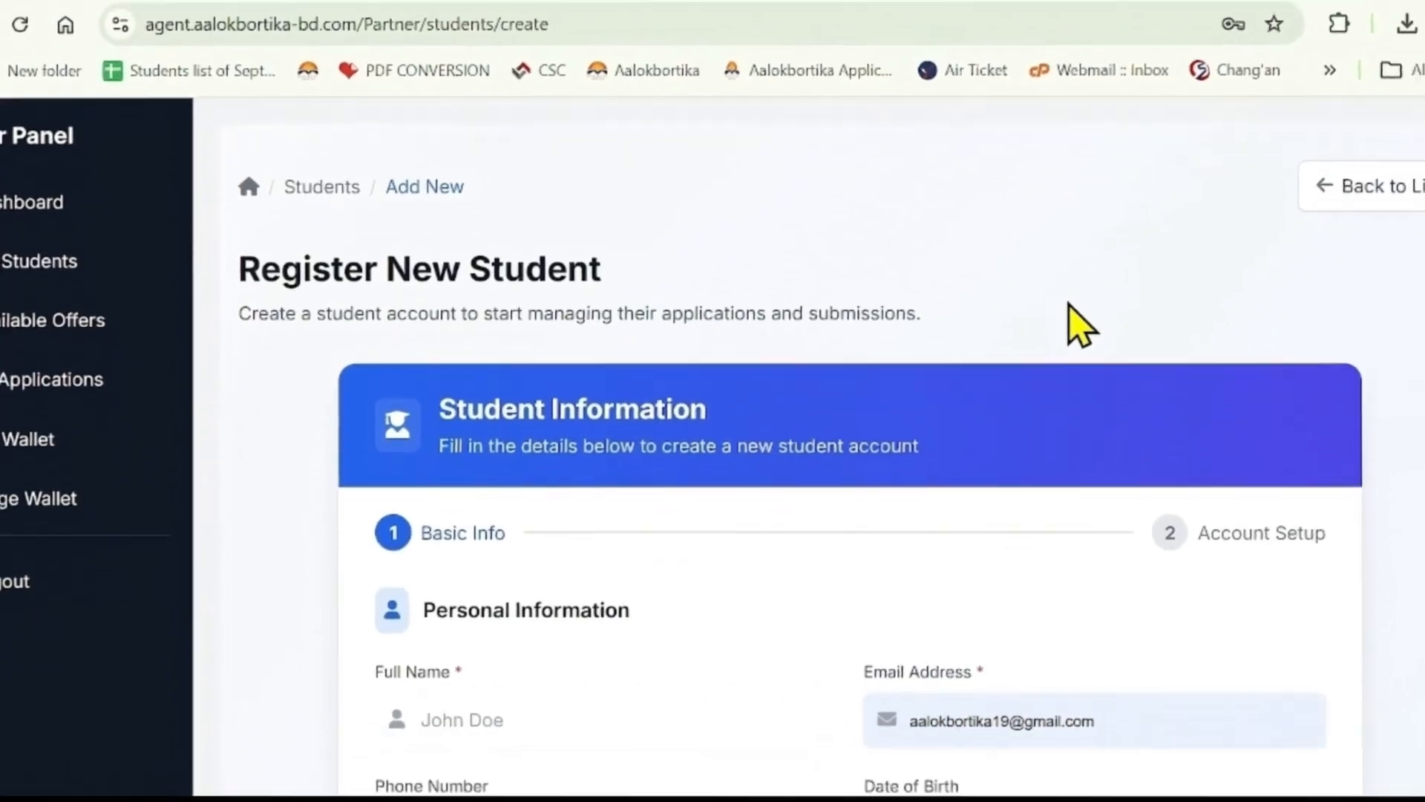
scroll(1080, 326, "down", 1)
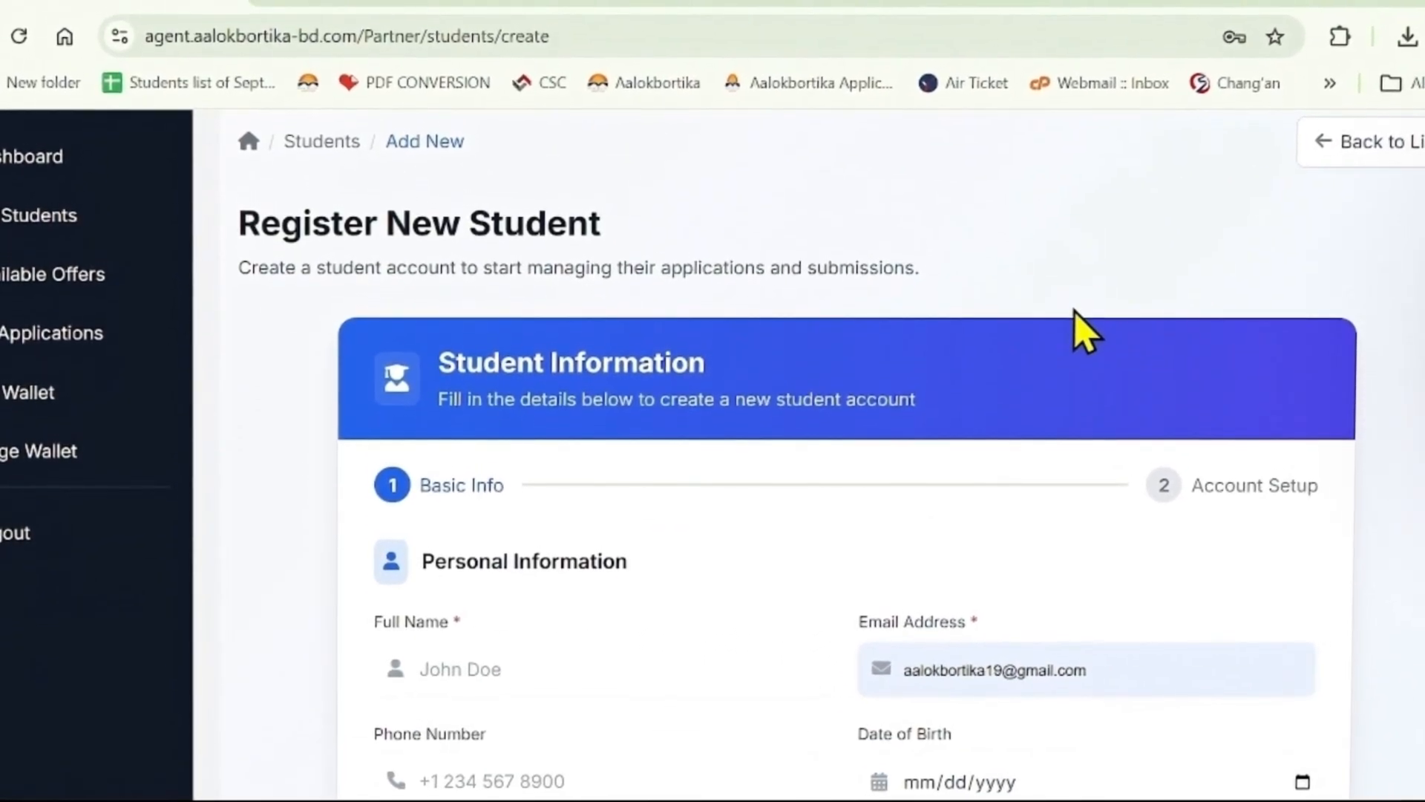
scroll(1076, 334, "down", 2)
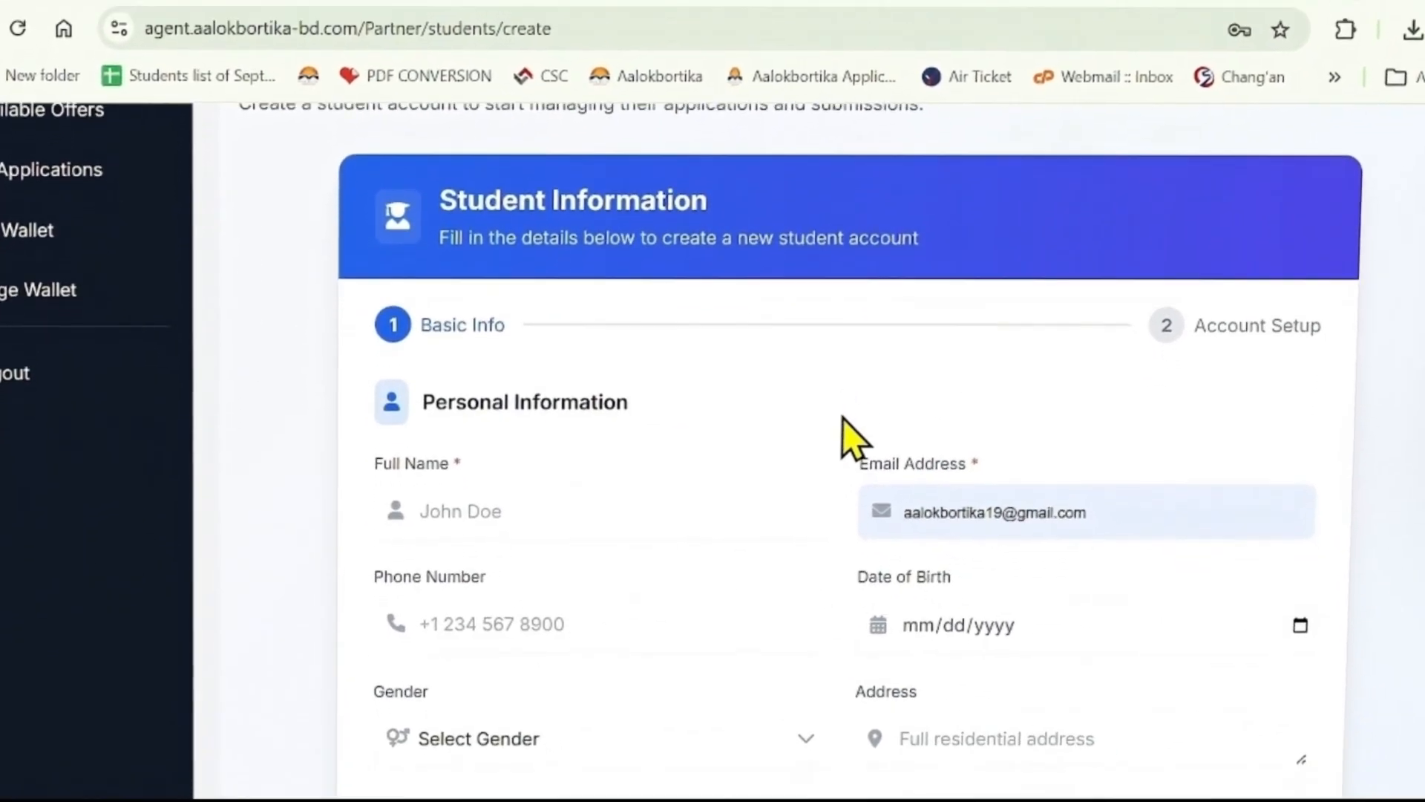
left_click(502, 516)
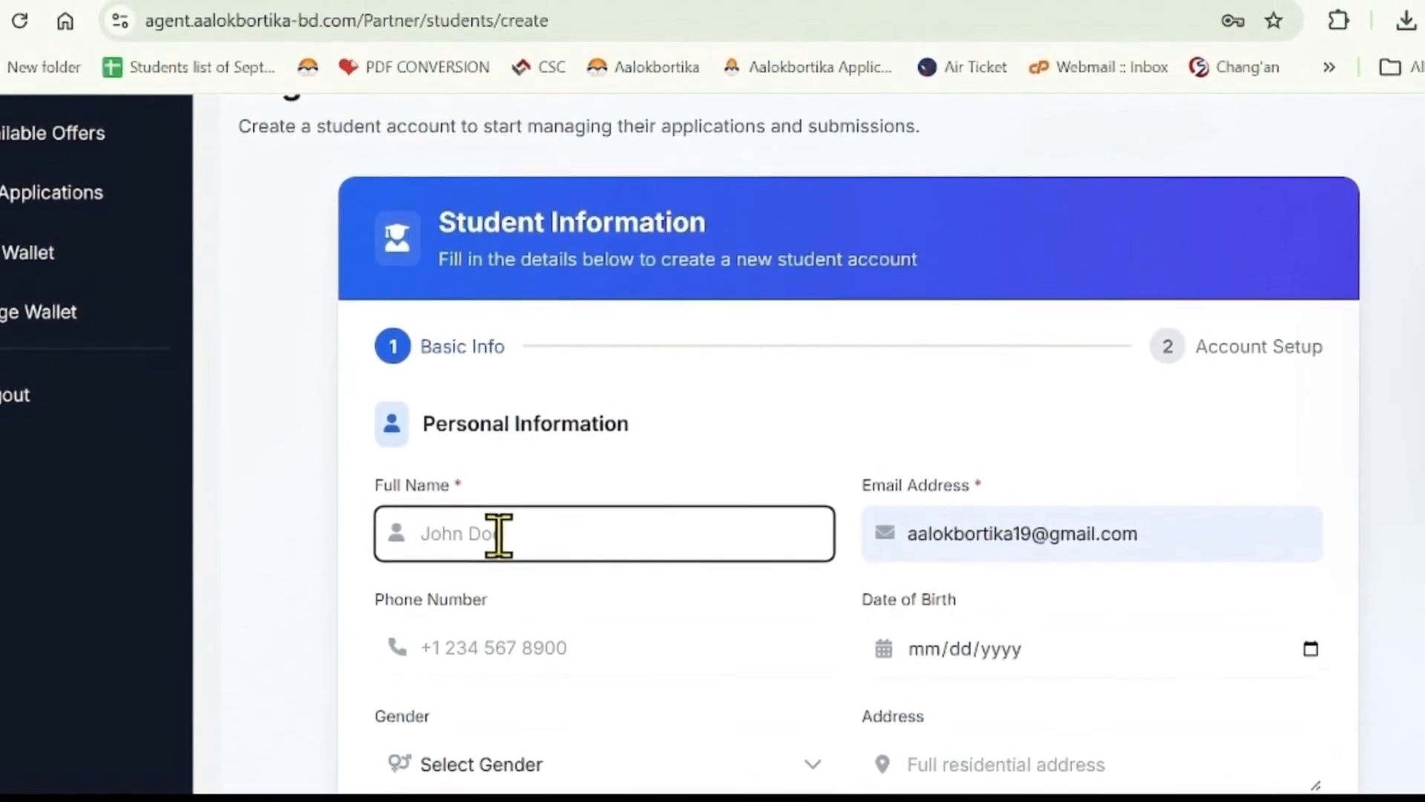
type("Abc")
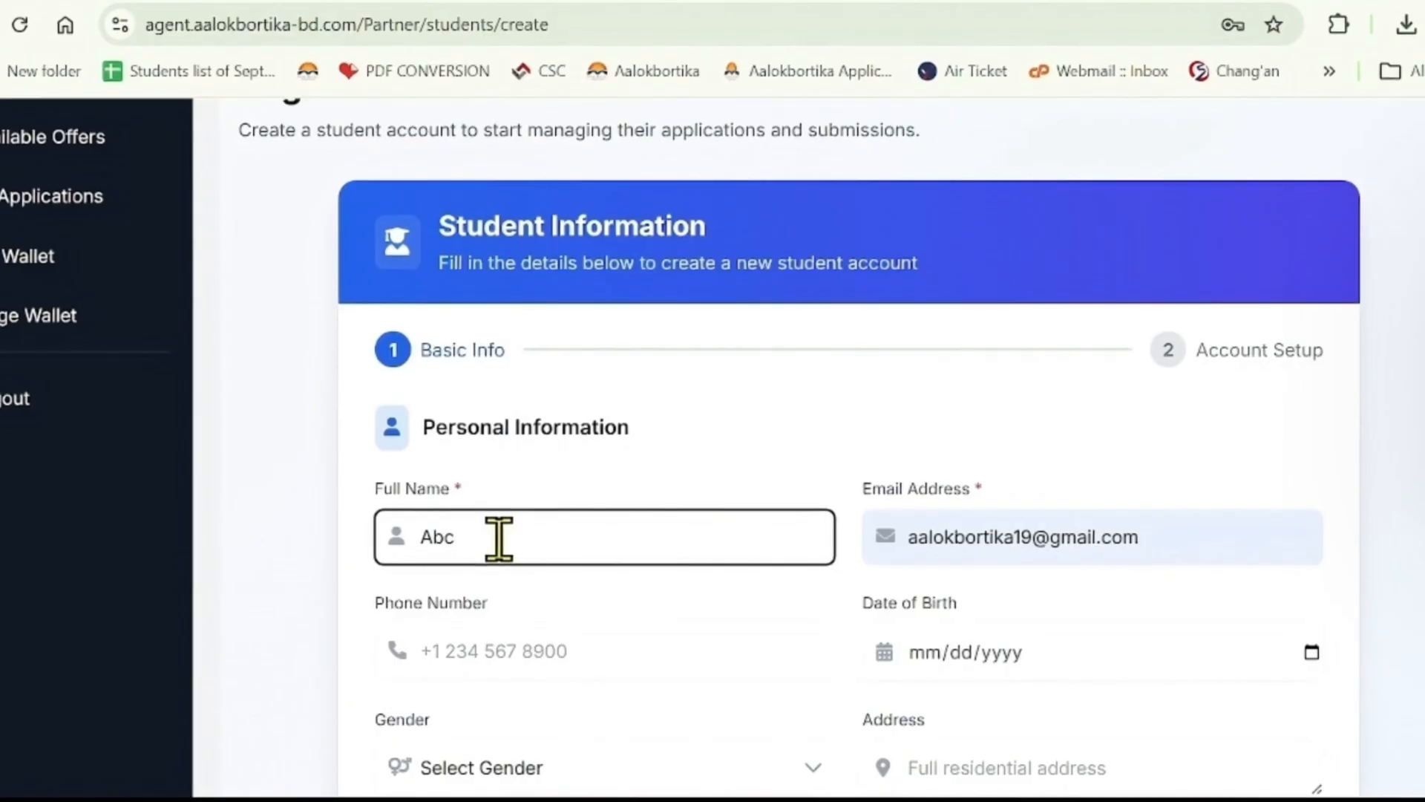
type(" XYz")
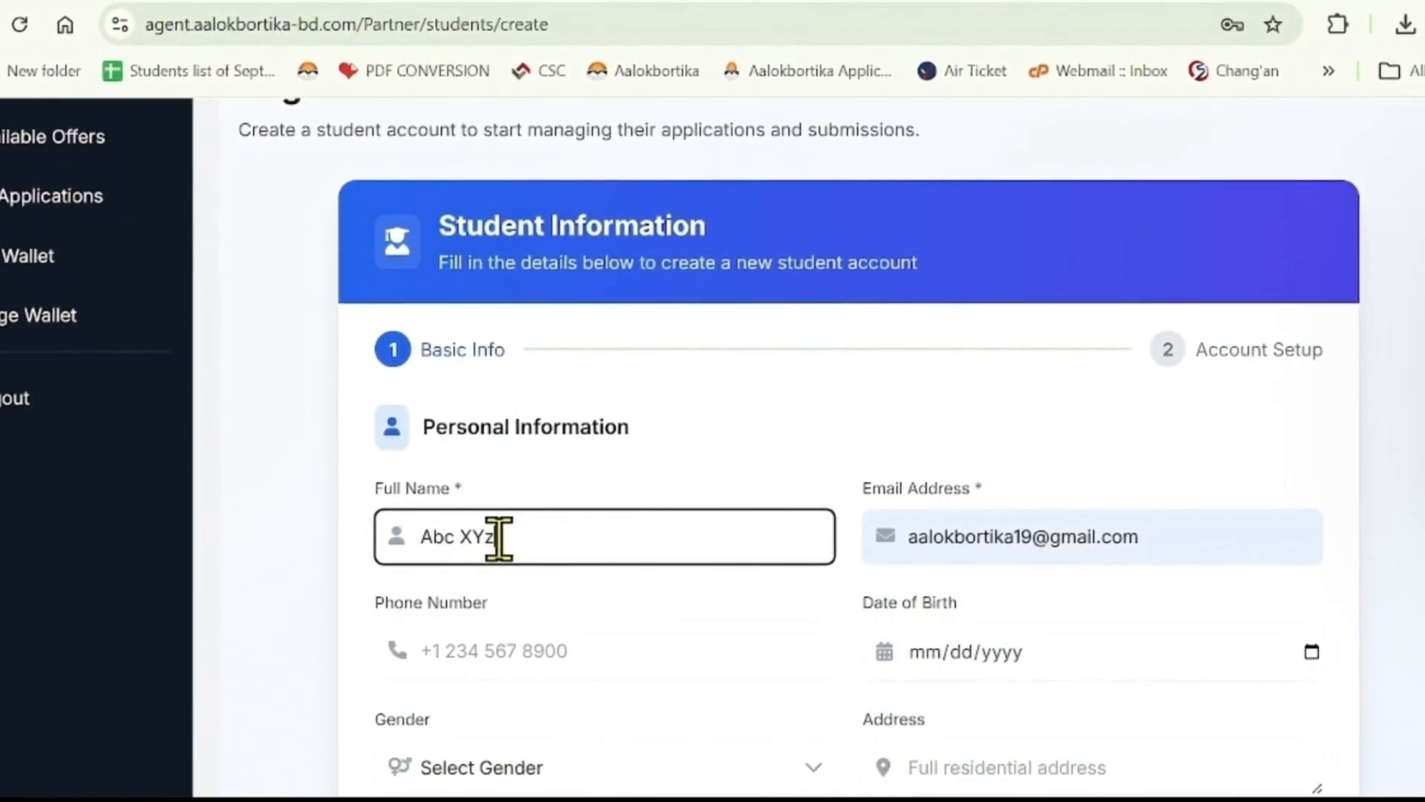
- Replace the autofilled e-mail with an example e-mail address
left_click(1026, 546)
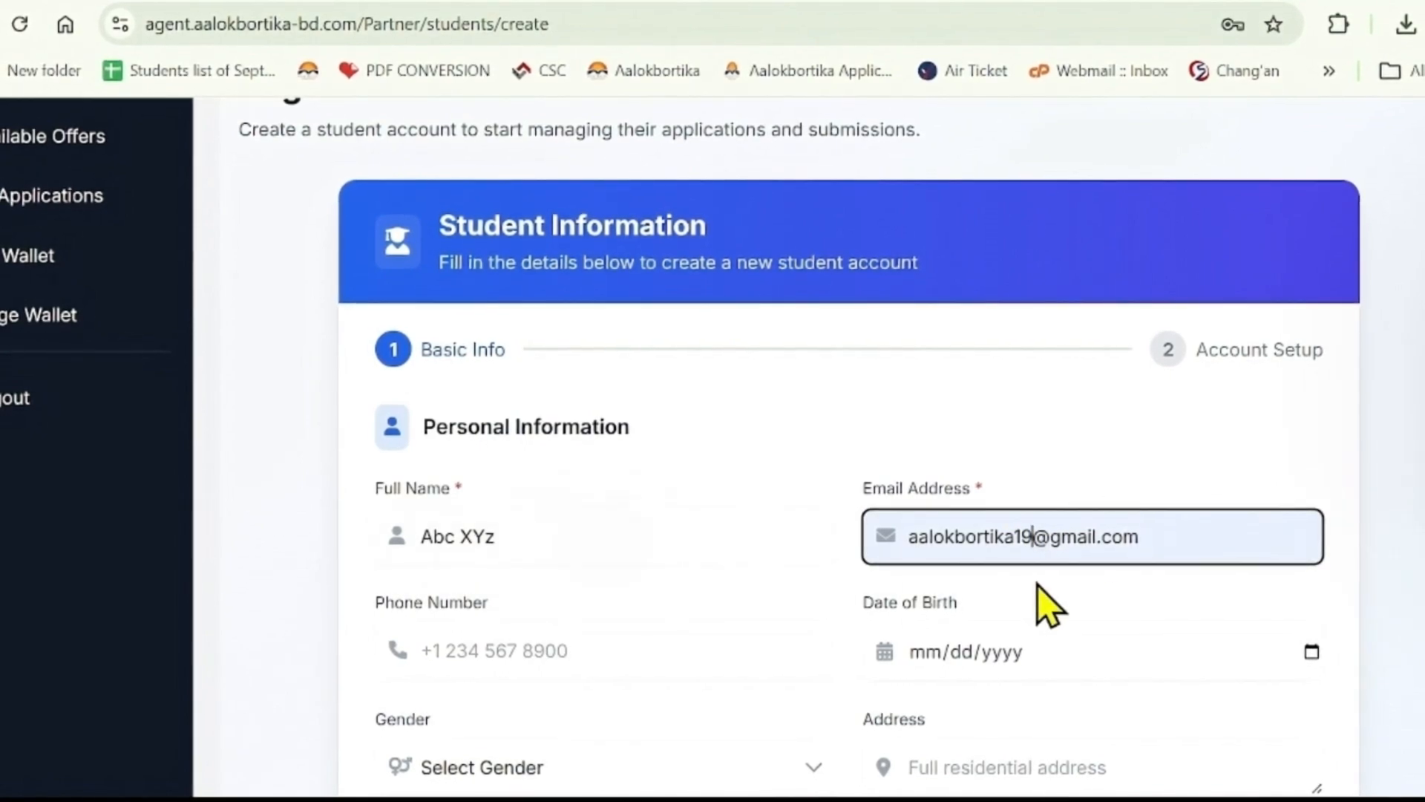
key("BackSpace")
key("BackSpace")
key("BackSpace")
key("BackSpace")
key("BackSpace")
key("BackSpace")
key("BackSpace")
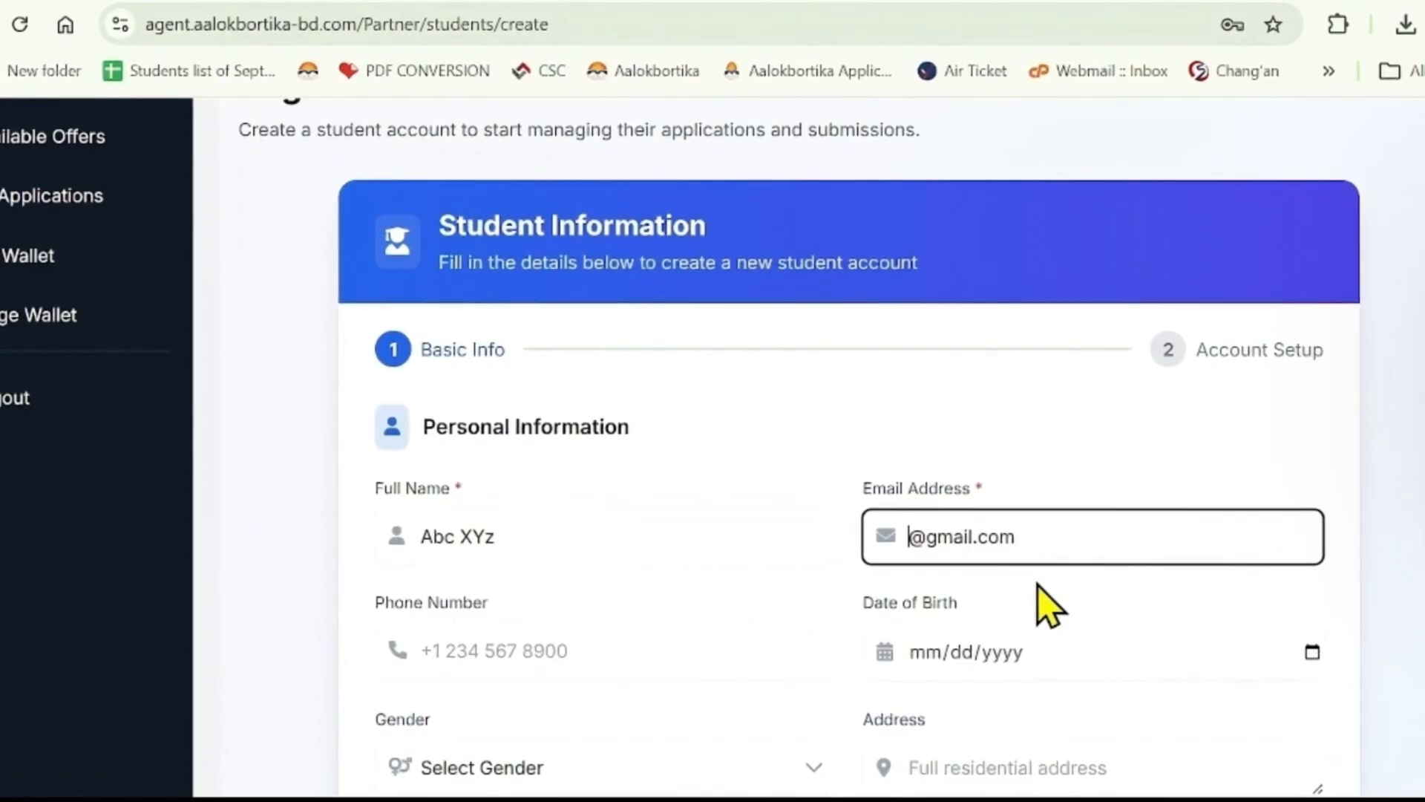
type("example")
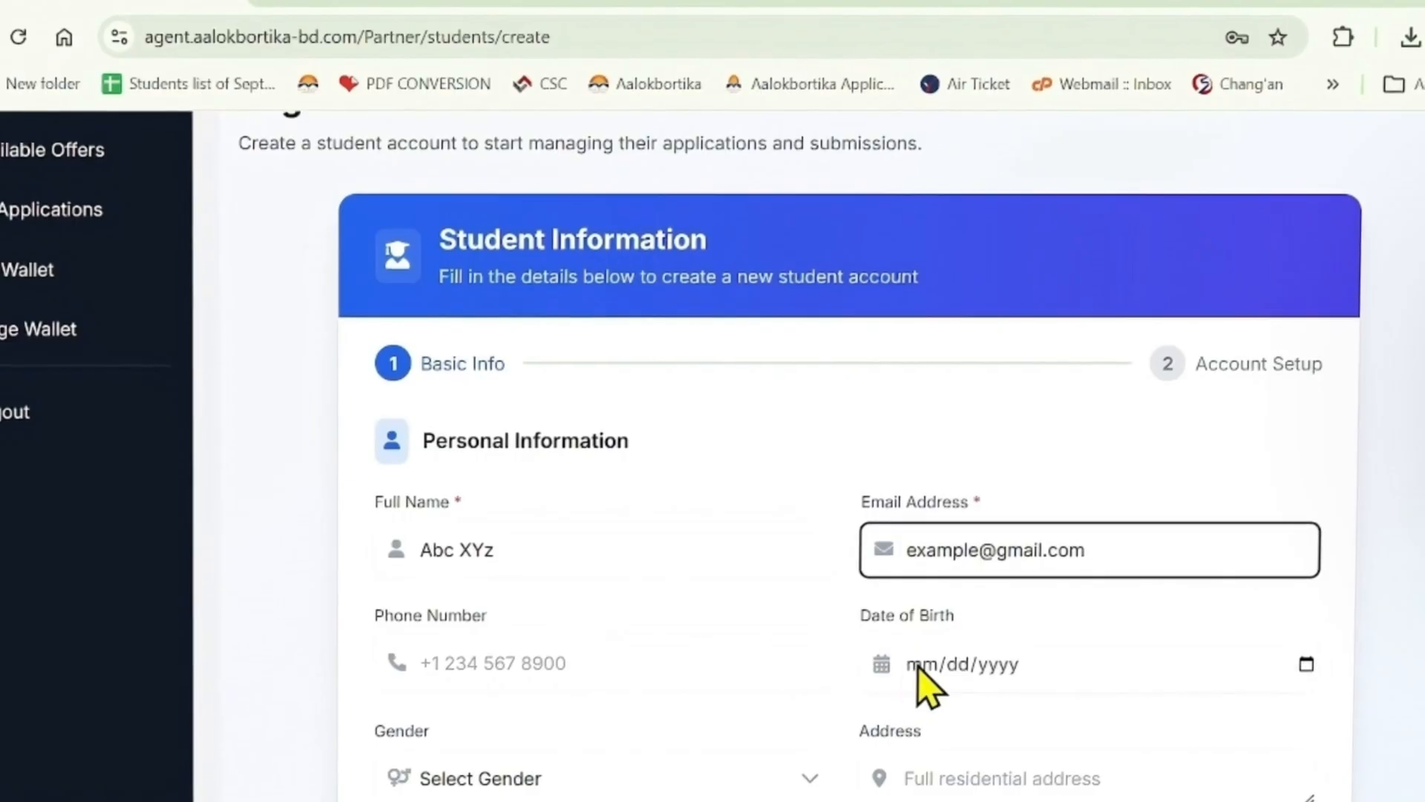
scroll(928, 679, "down", 2)
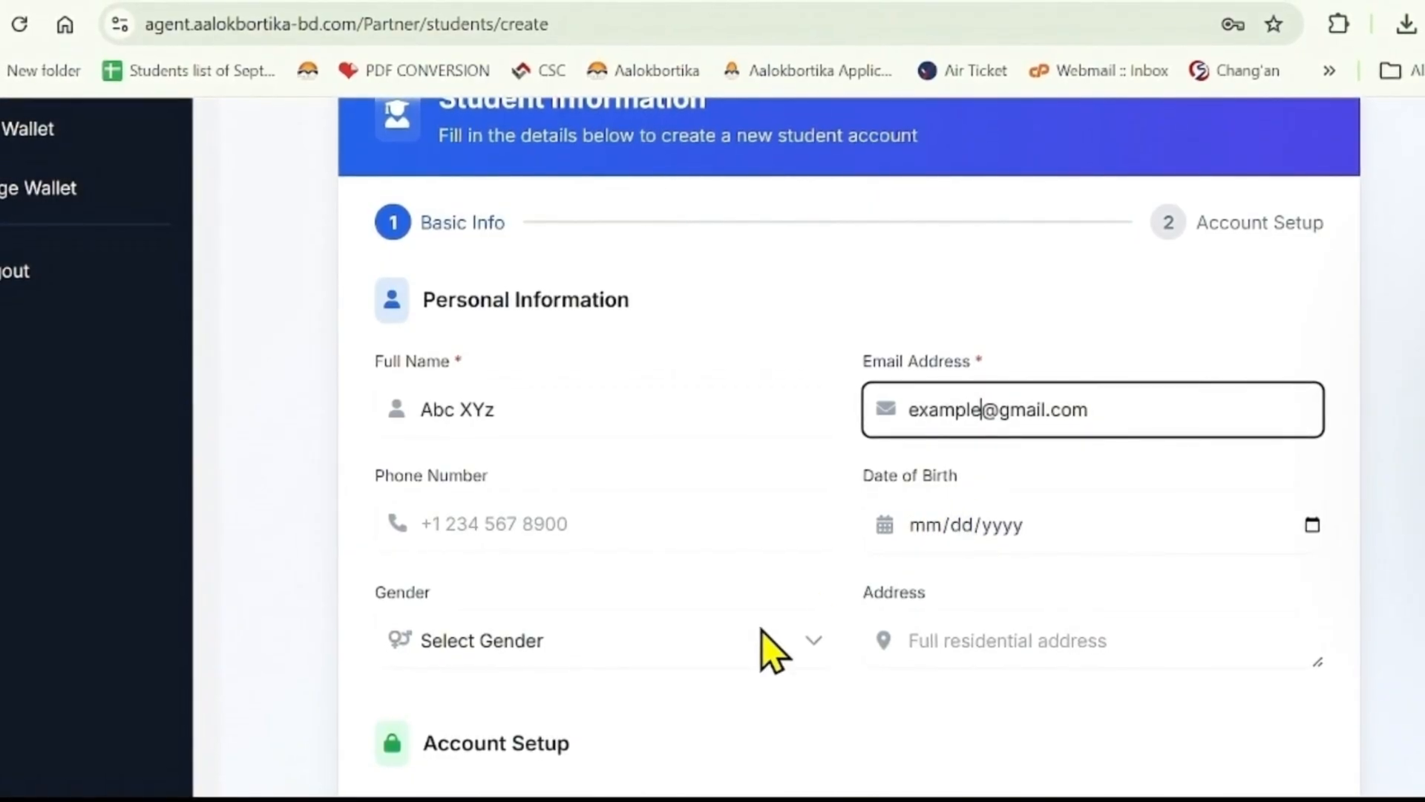
- Set the new student's gender to Male
left_click(567, 662)
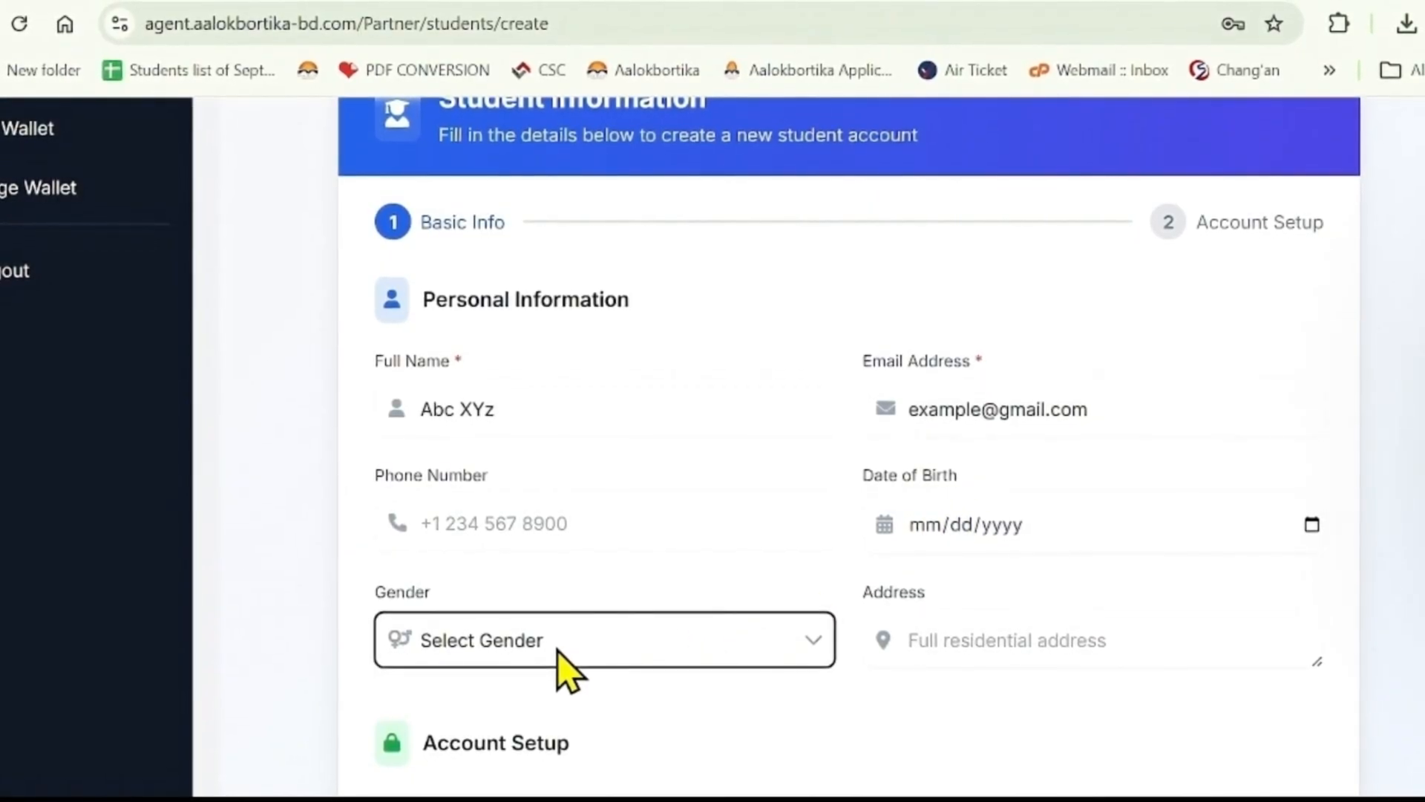
key("Down")
scroll(712, 624, "down", 3)
left_click(706, 569)
key("ctrl+v")
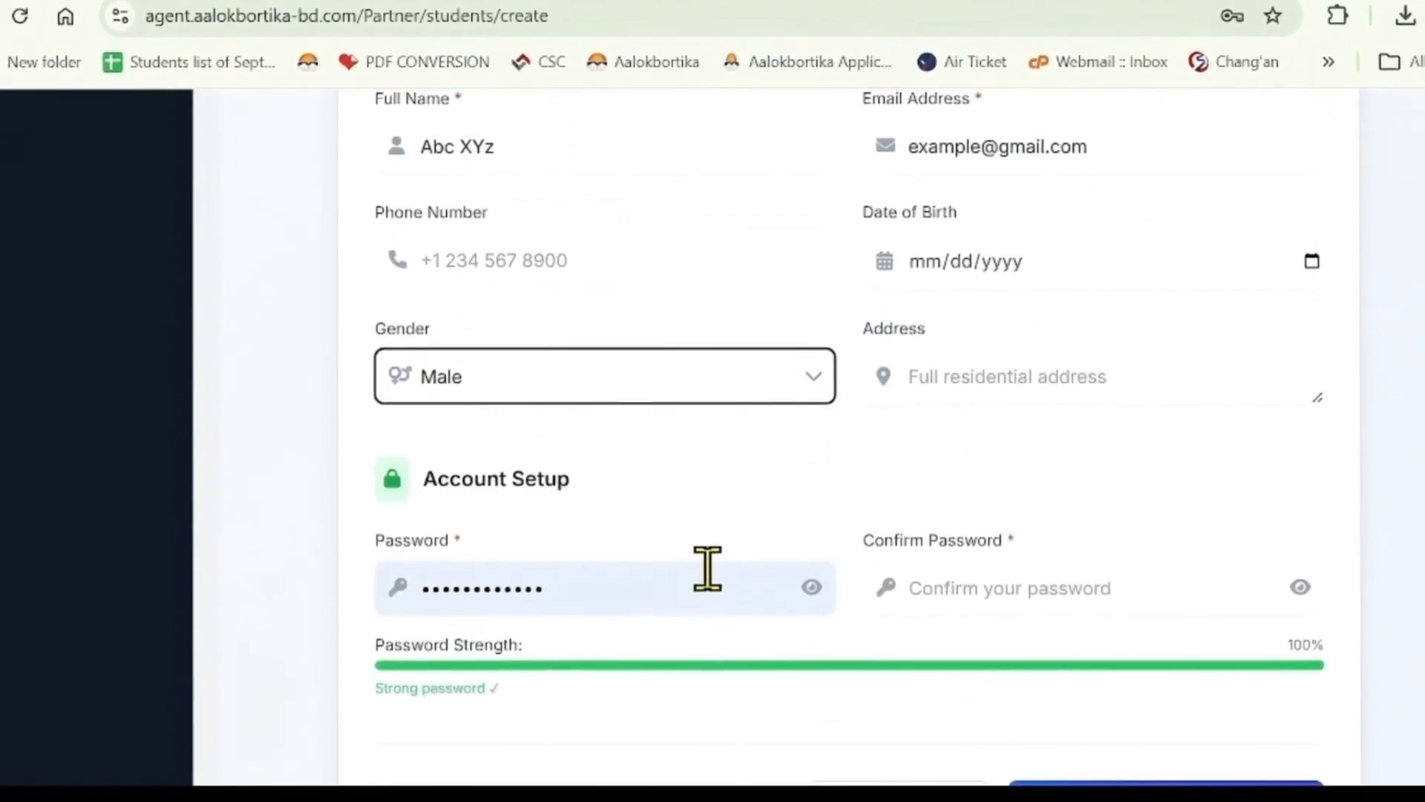
- Replace the autofilled password with a new account password and fill in Confirm Password
left_click(613, 599)
key("ctrl+a")
key("BackSpace")
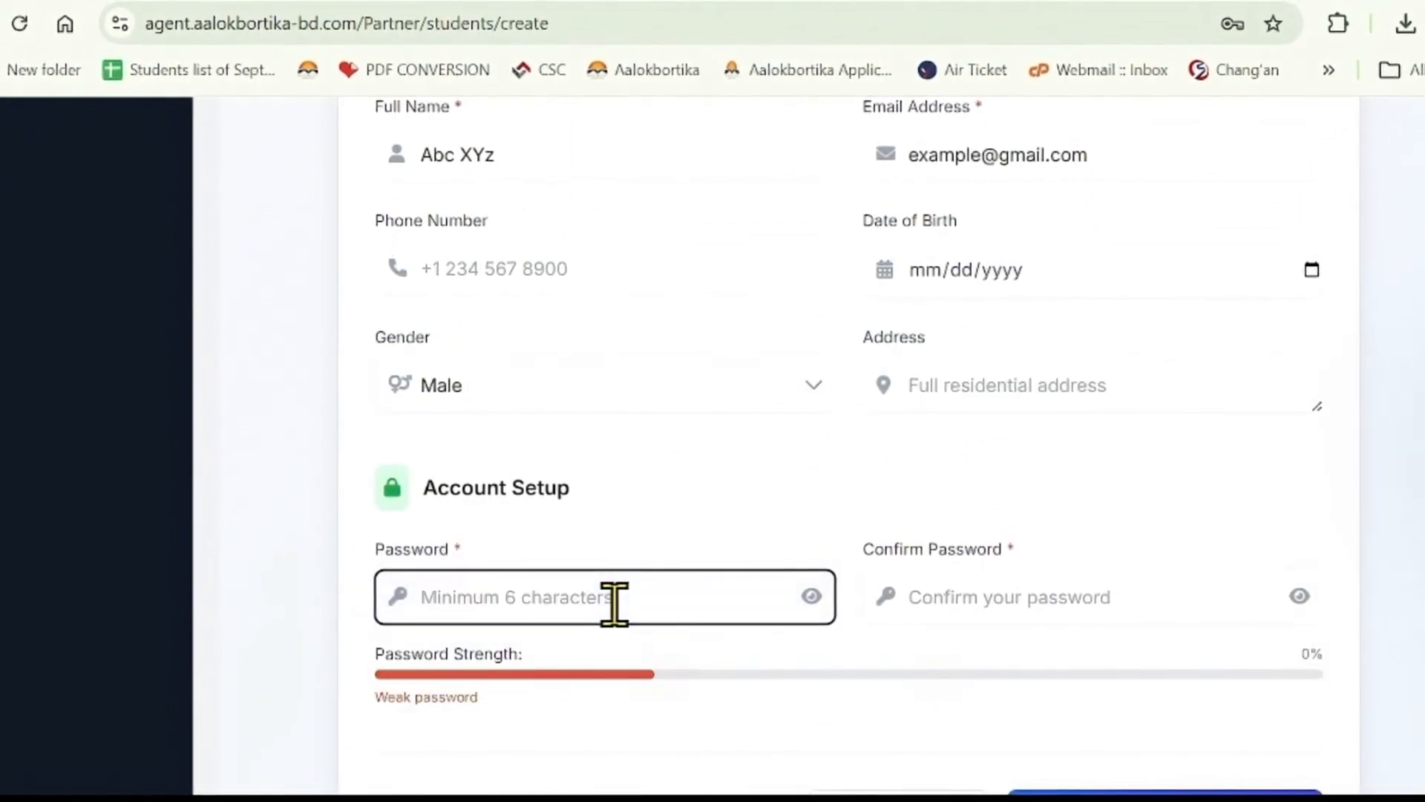
type("1")
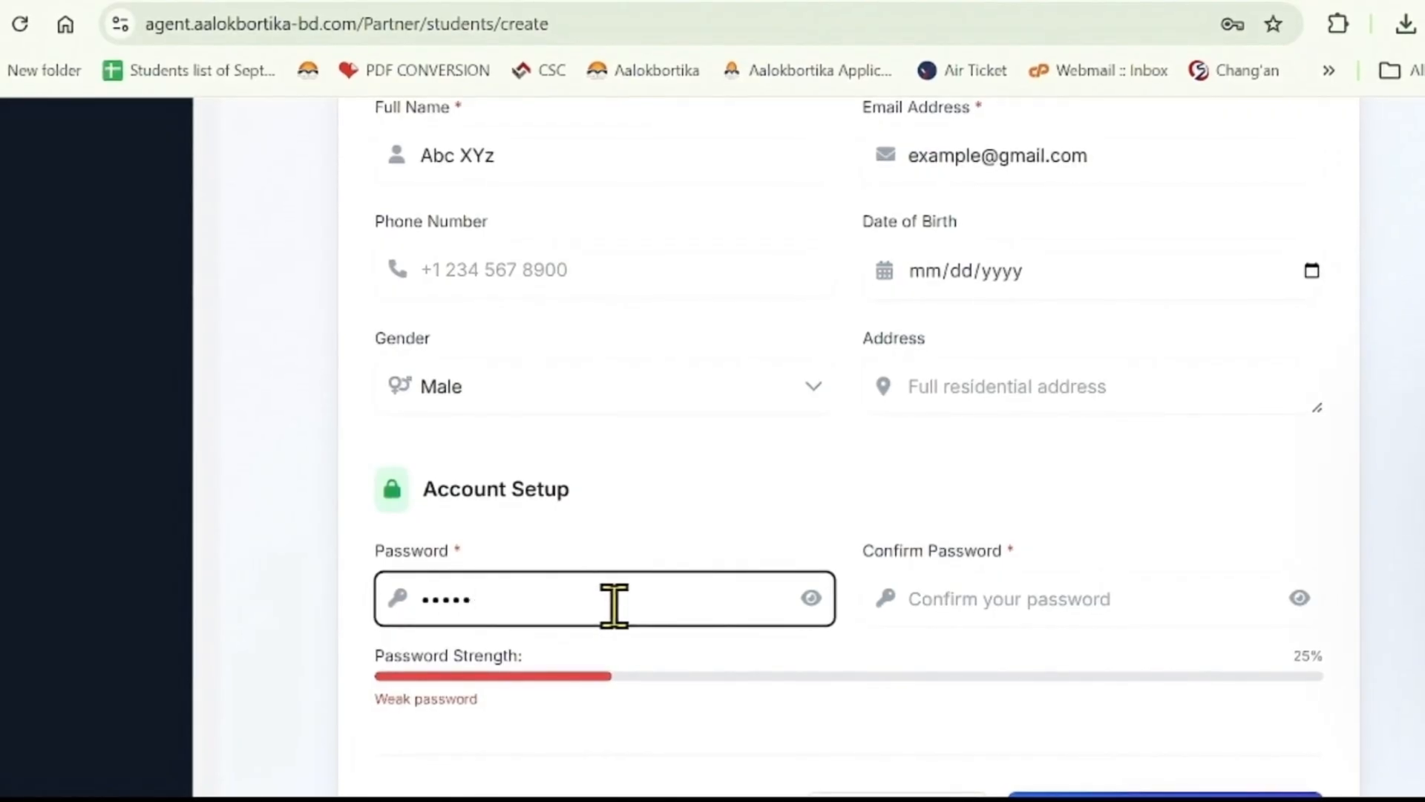
type("2345678")
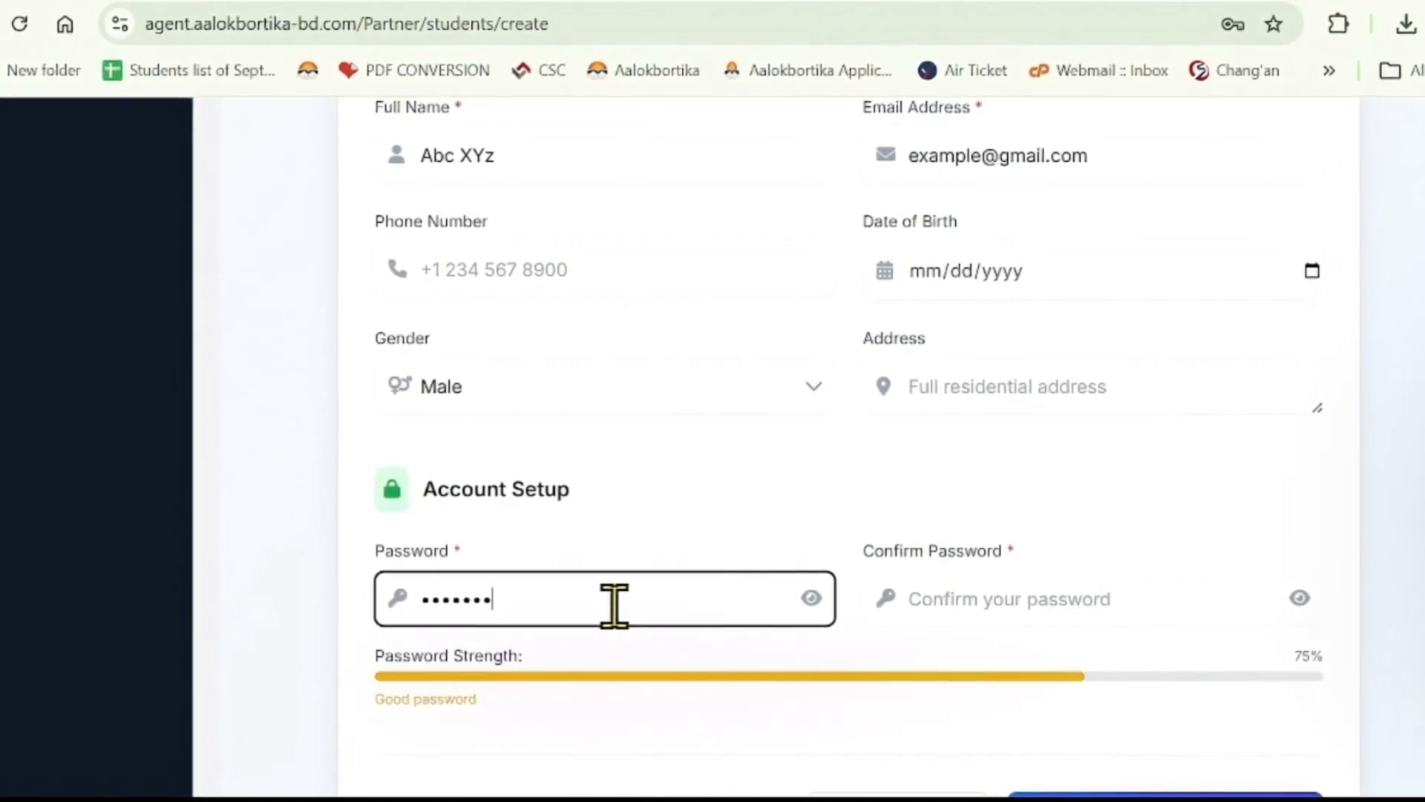
type("90")
left_click(959, 602)
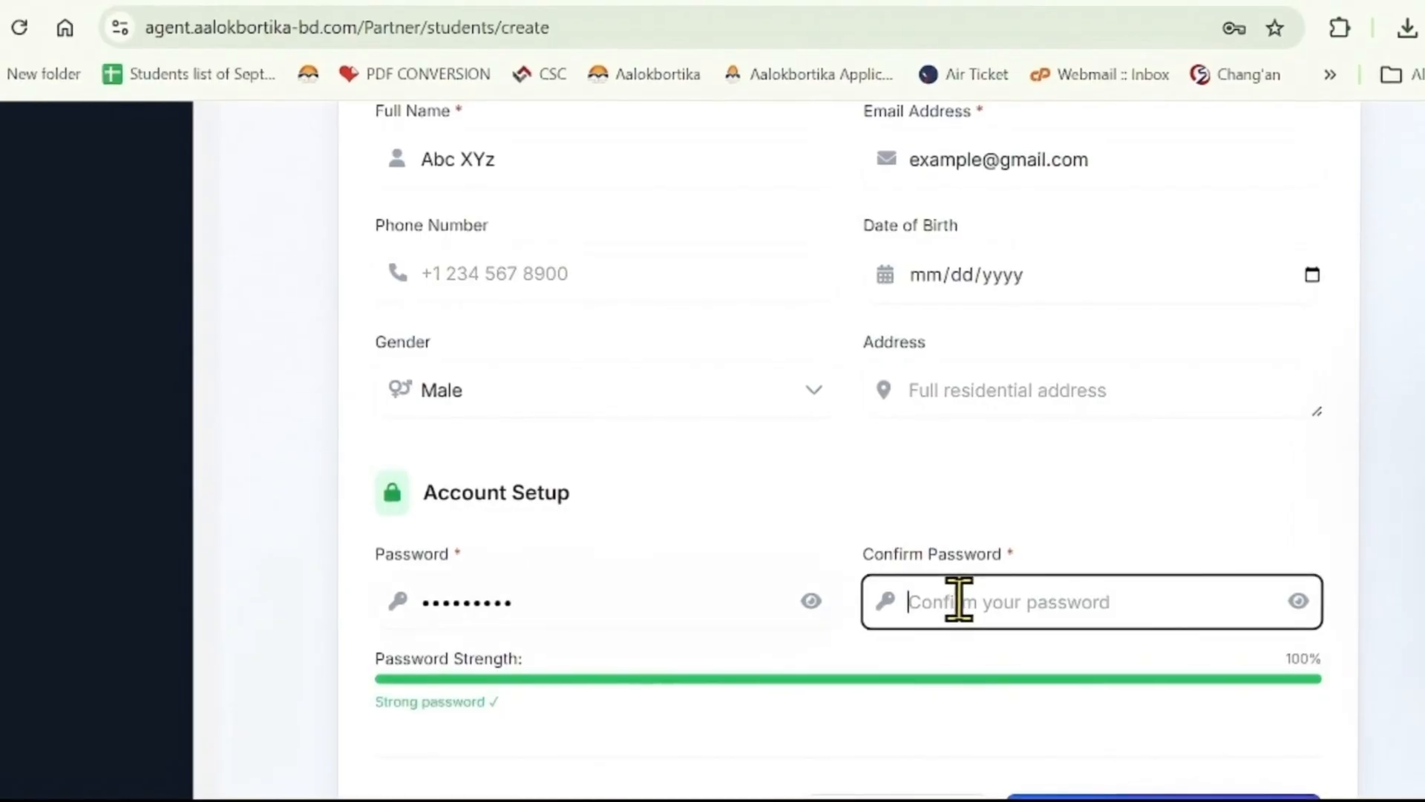
type("1234")
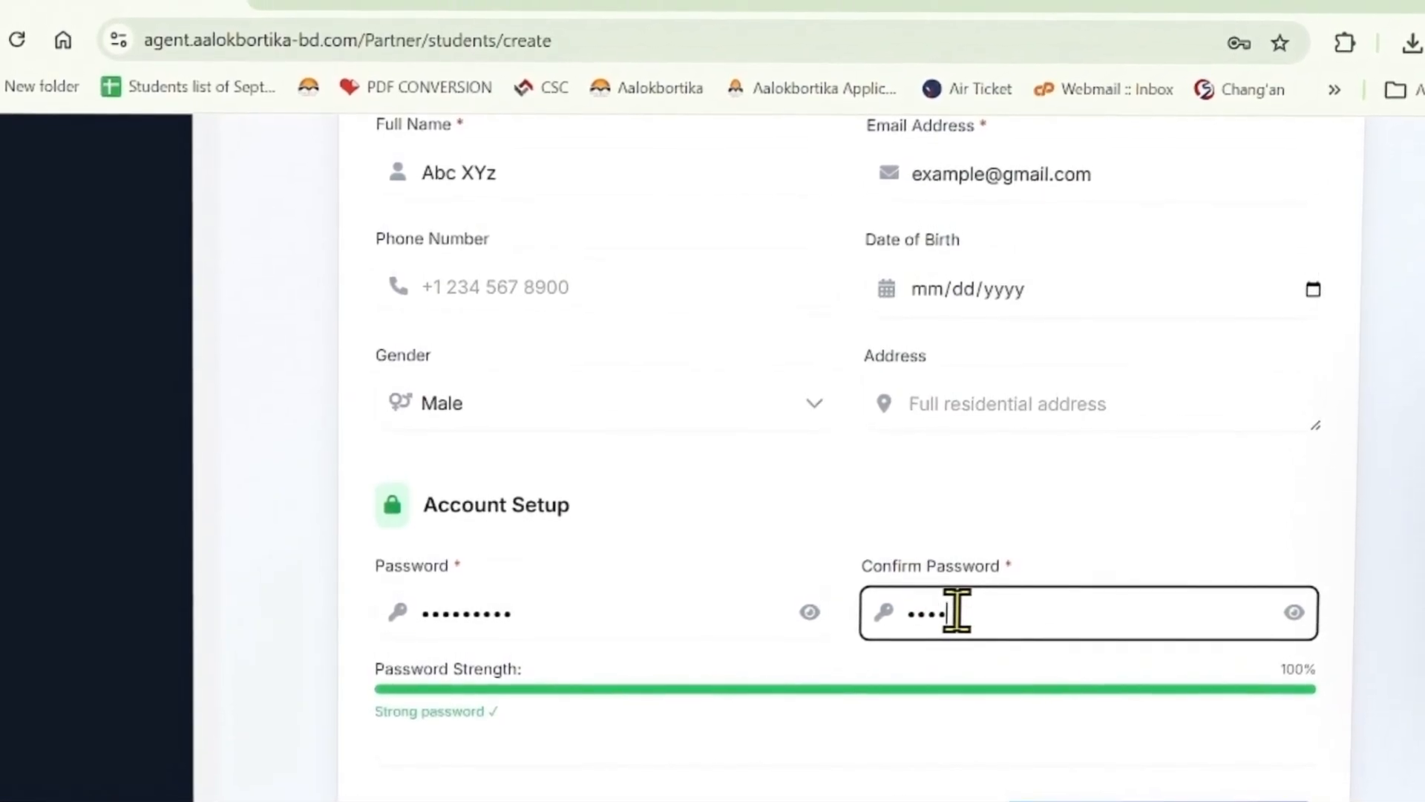
type("56789")
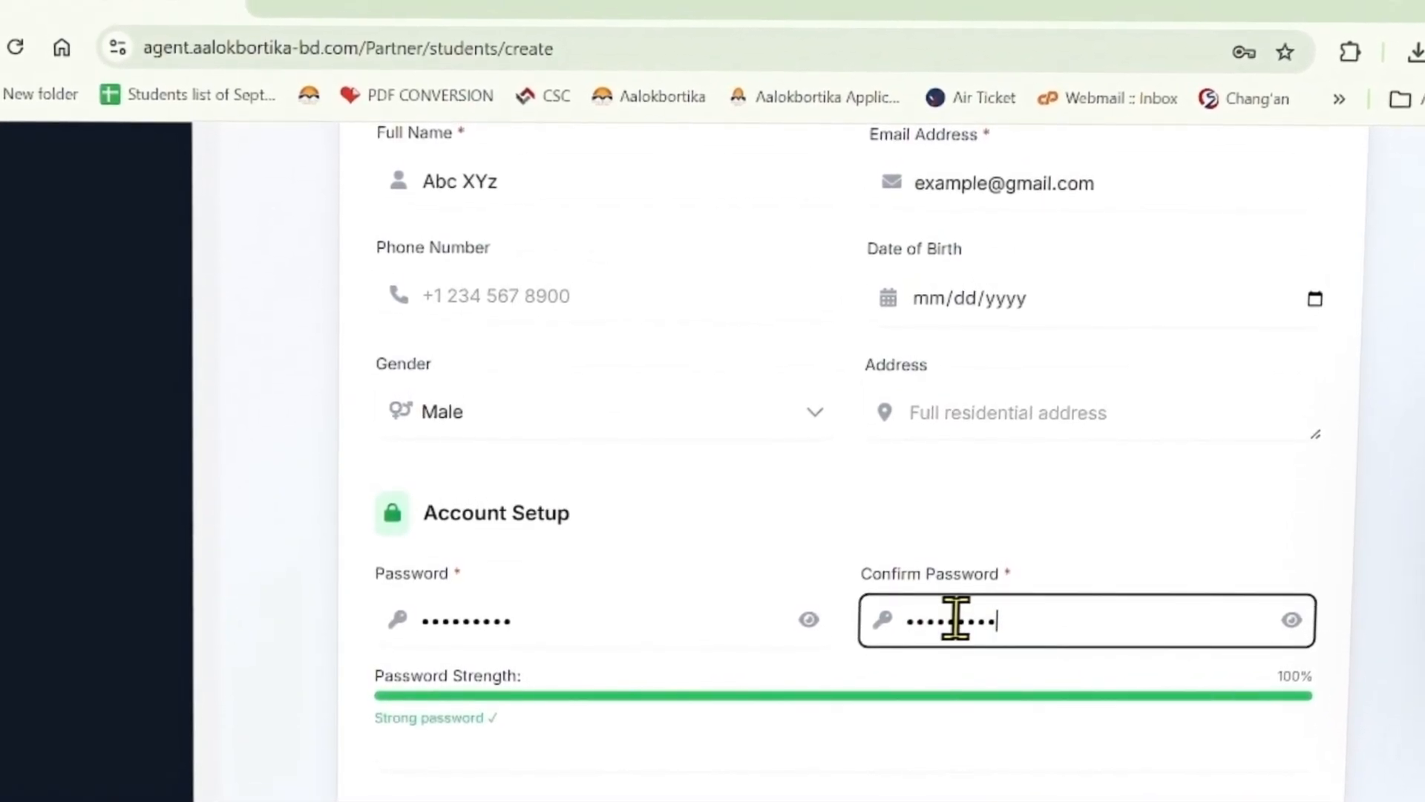
scroll(961, 589, "down", 2)
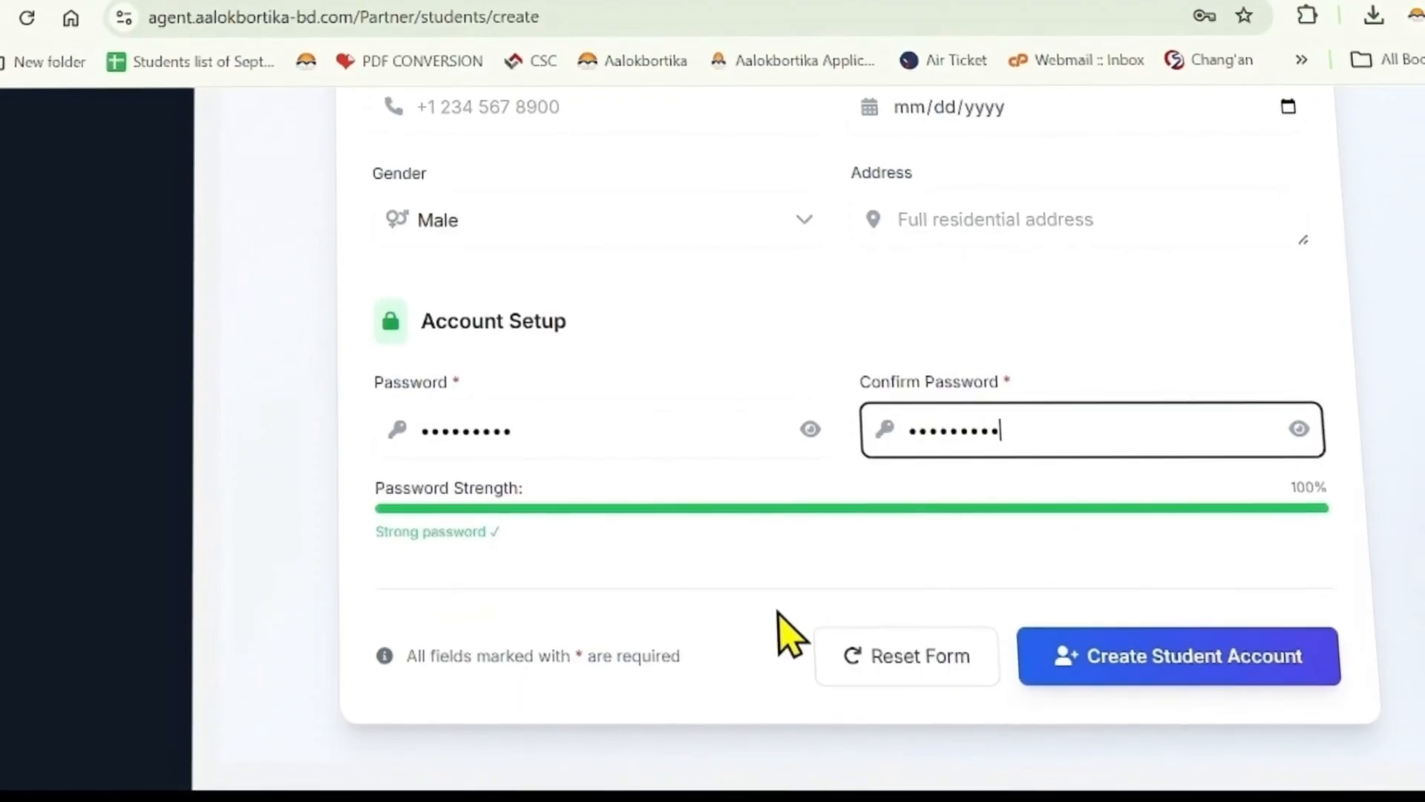
- Create the student account so it appears as ID #34 atop Managed Students
left_click(1162, 672)
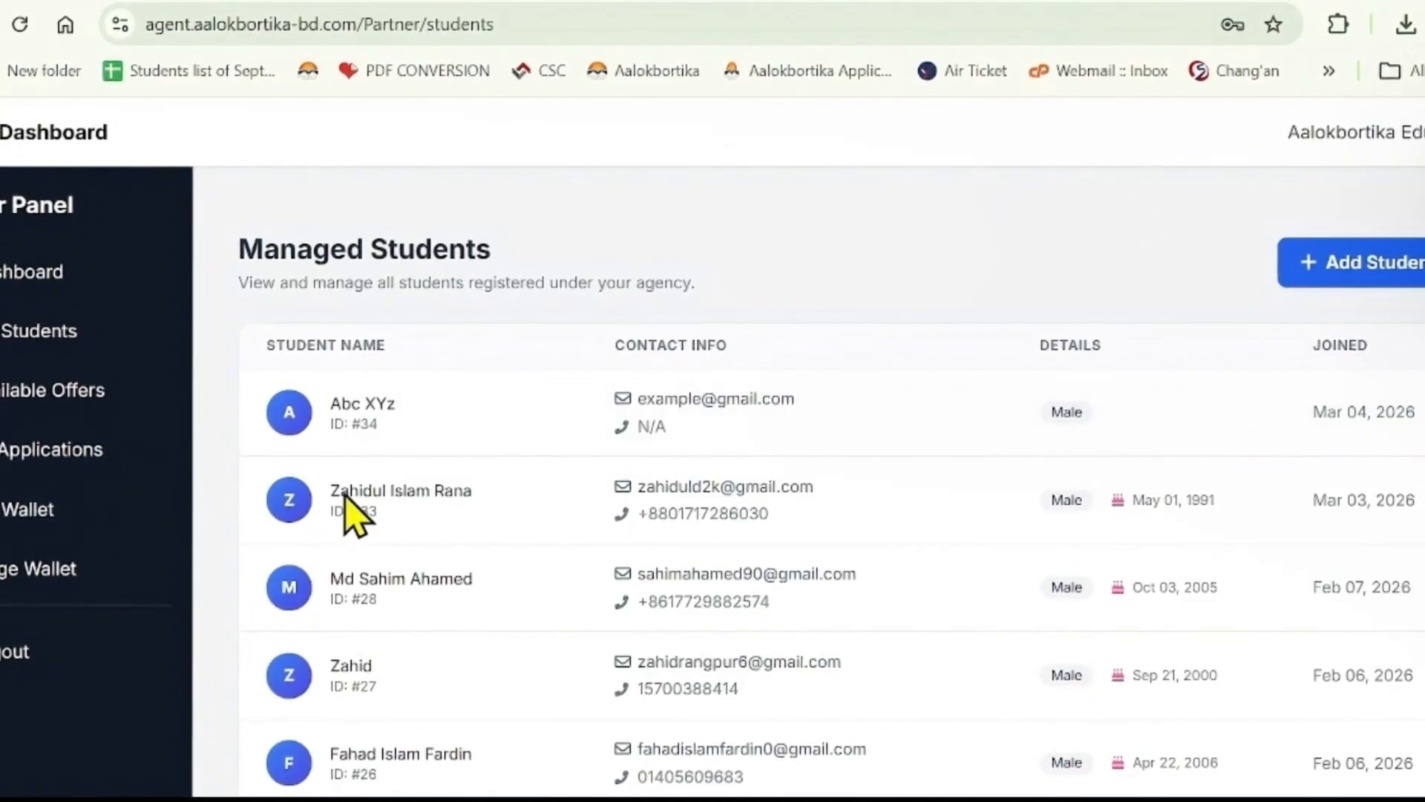
- Open Available Offers and browse the Submit Student Applications listings filtered to China
left_click(45, 405)
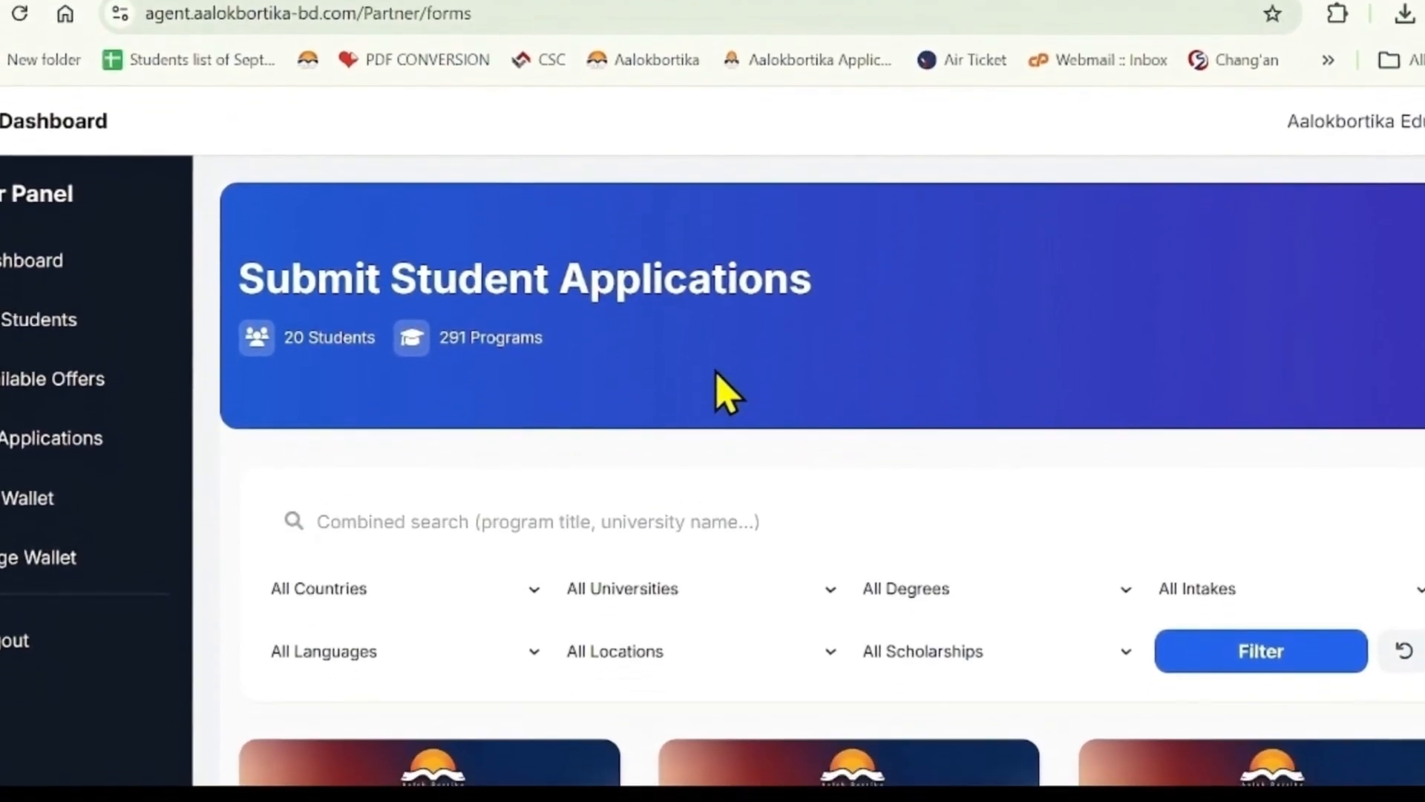
scroll(728, 395, "down", 5)
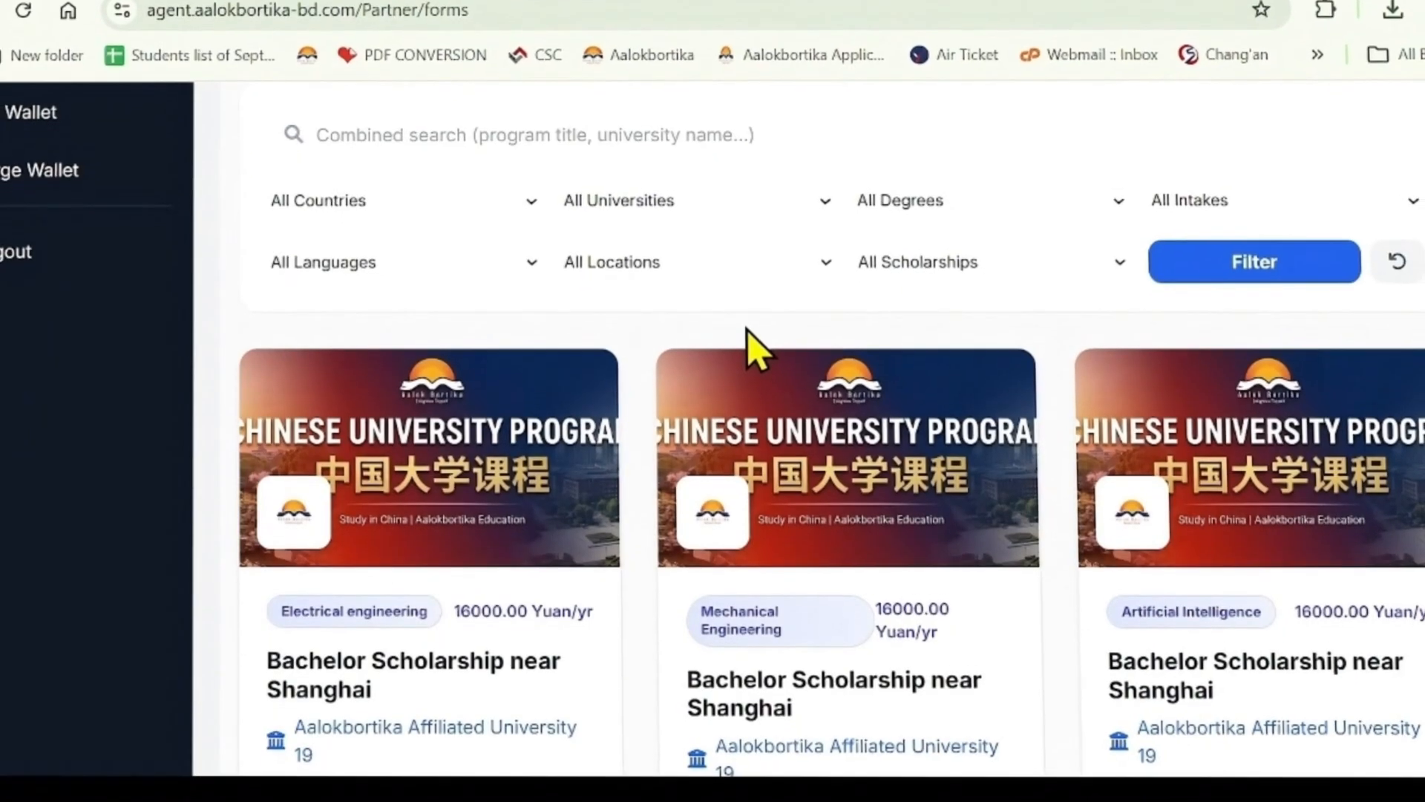
scroll(748, 338, "up", 2)
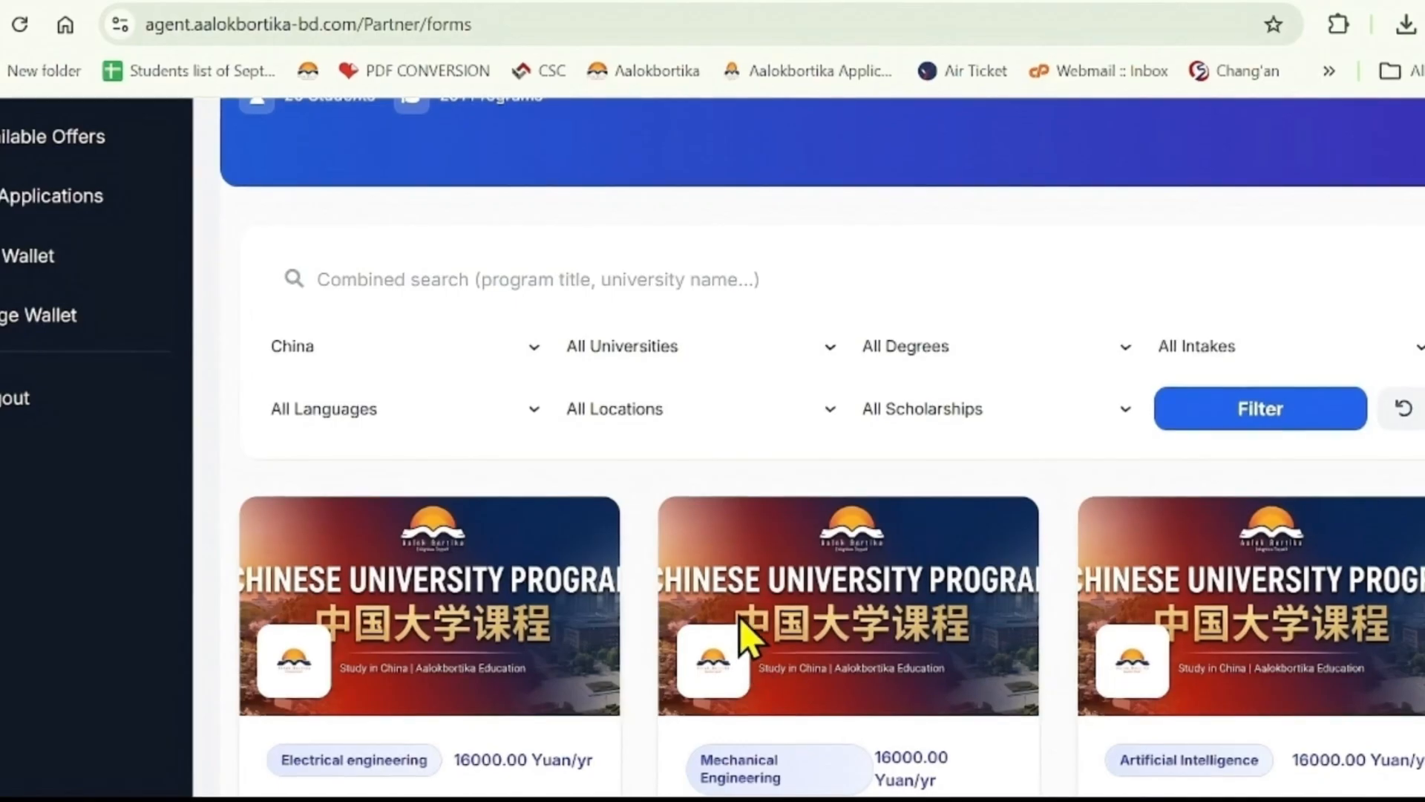
- Filter programmes to Bachelor, September 2026 intake and the keyword 'Business'
left_click(836, 280)
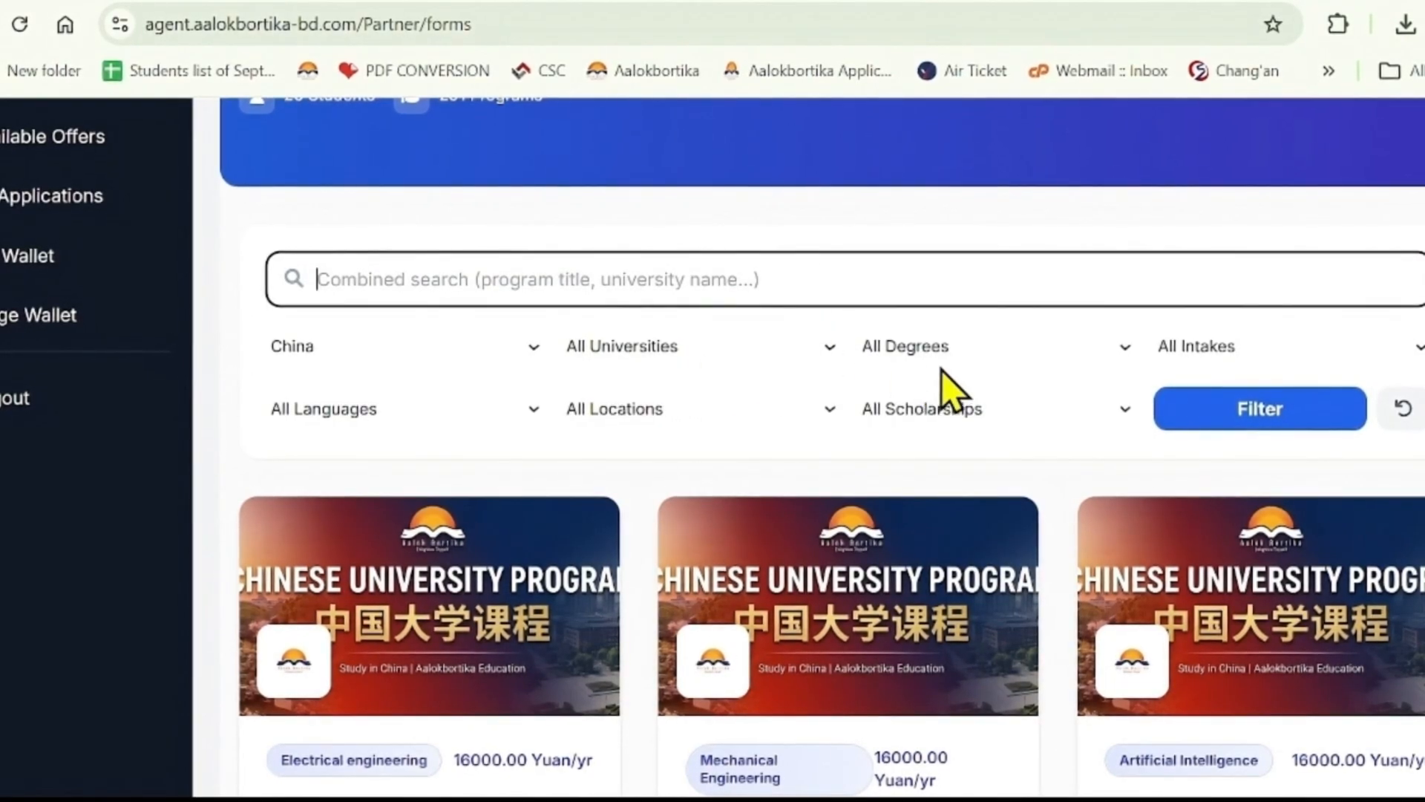
left_click(1002, 369)
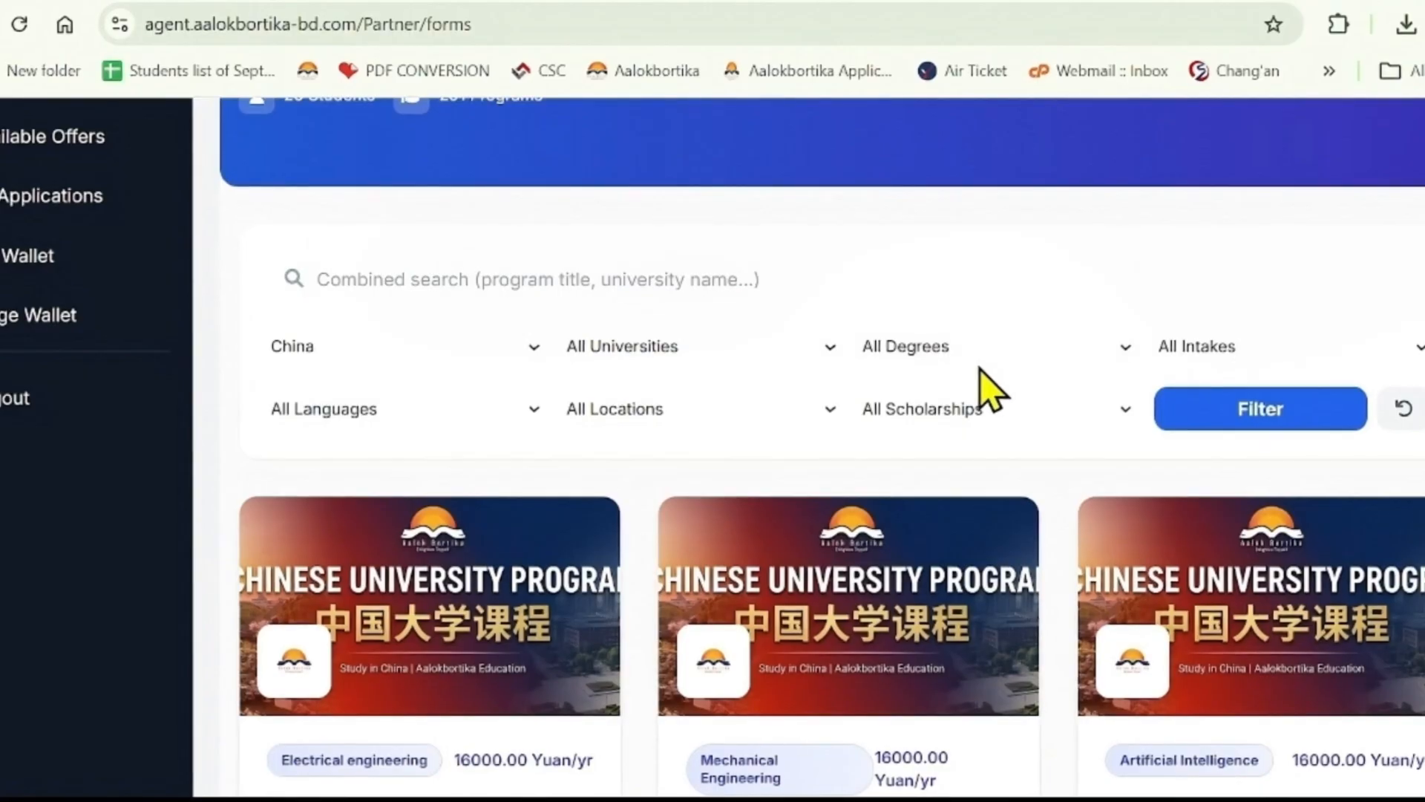
left_click(935, 414)
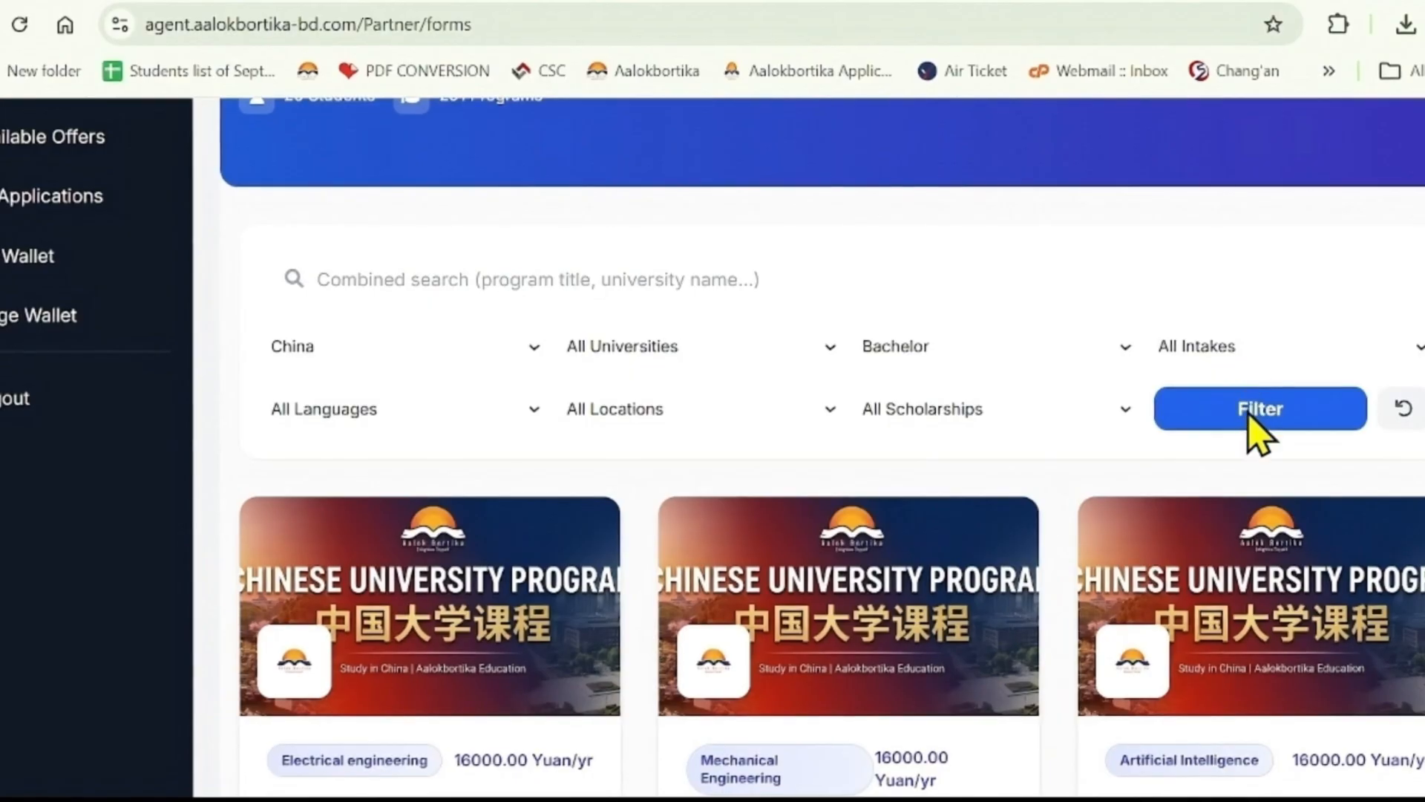
left_click(1260, 466)
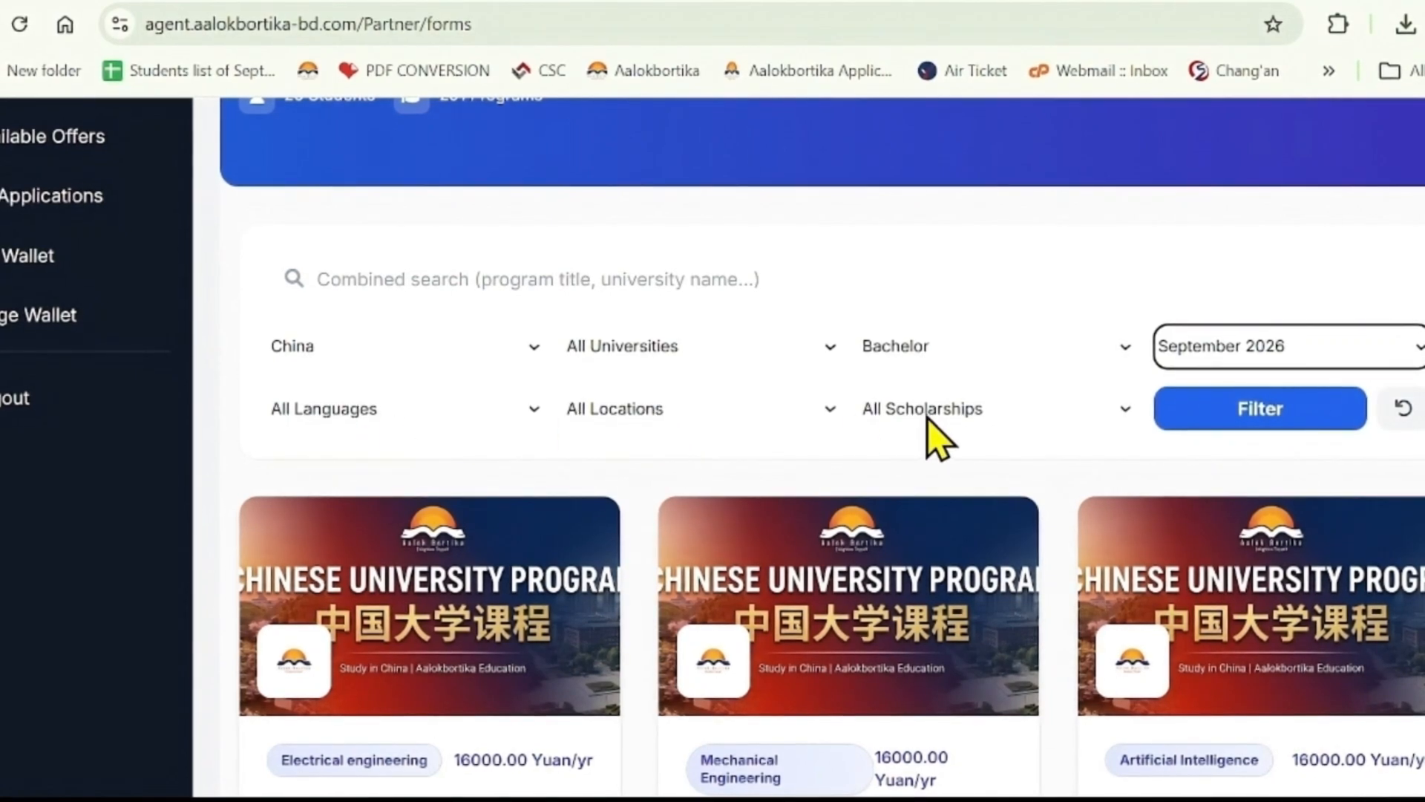
left_click(409, 280)
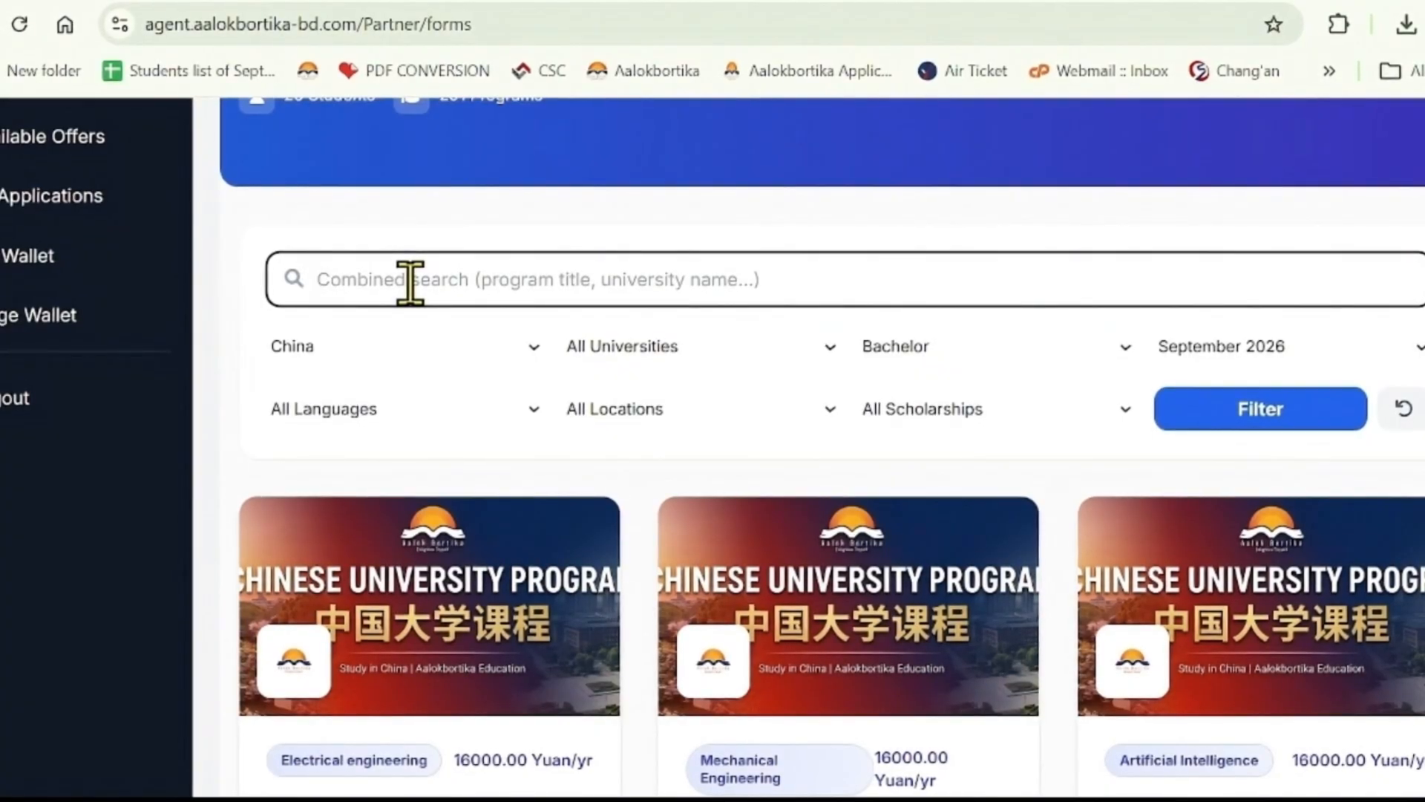
type("Bu")
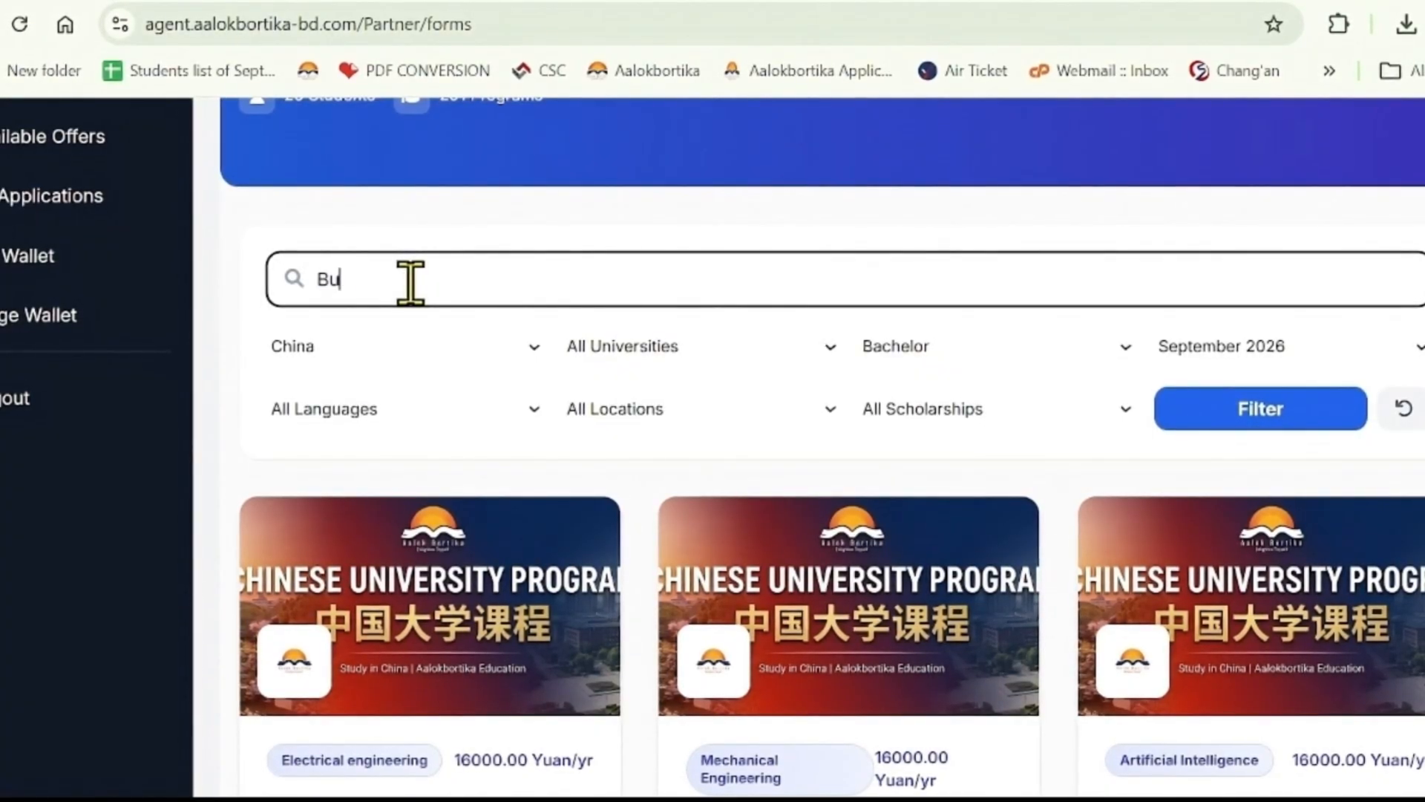
type("sine")
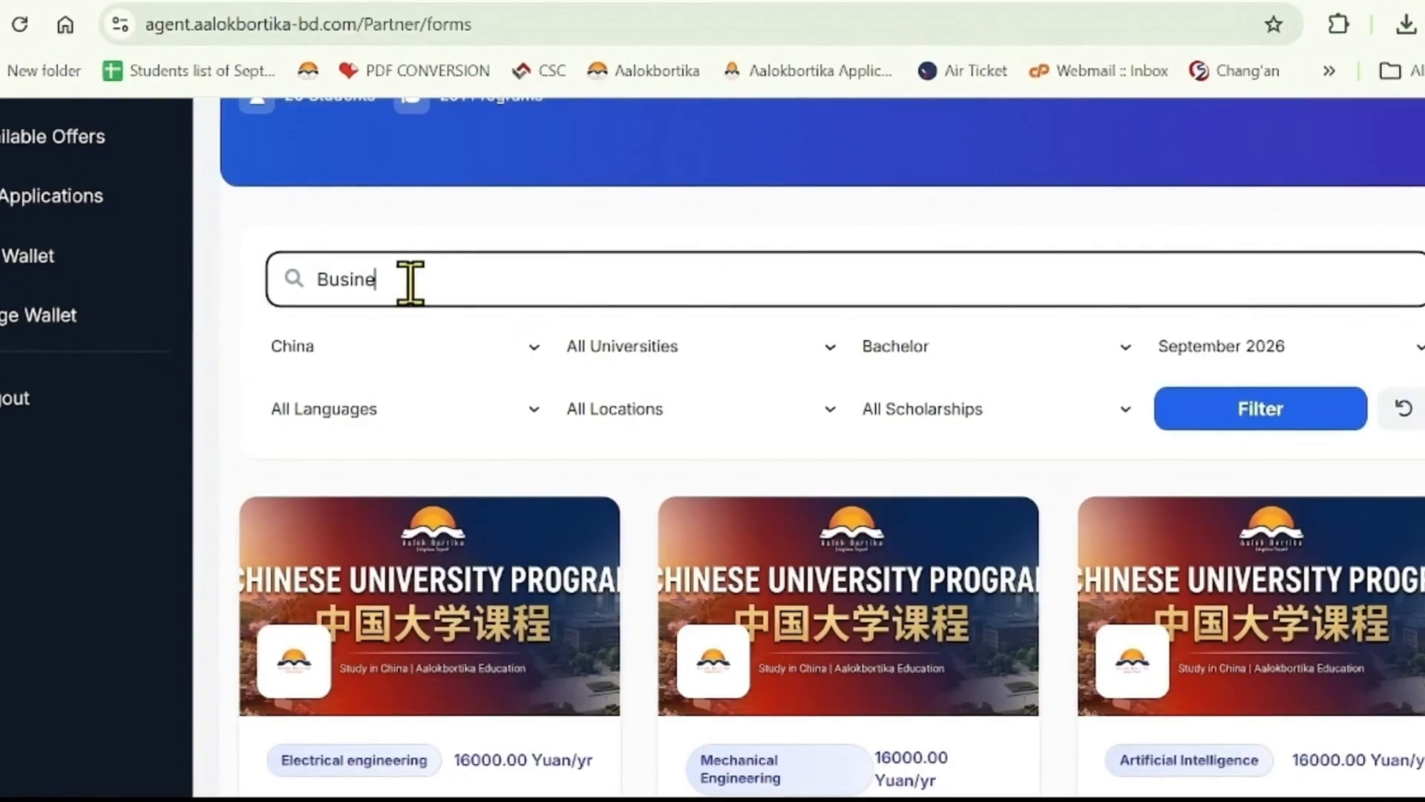
type("ss")
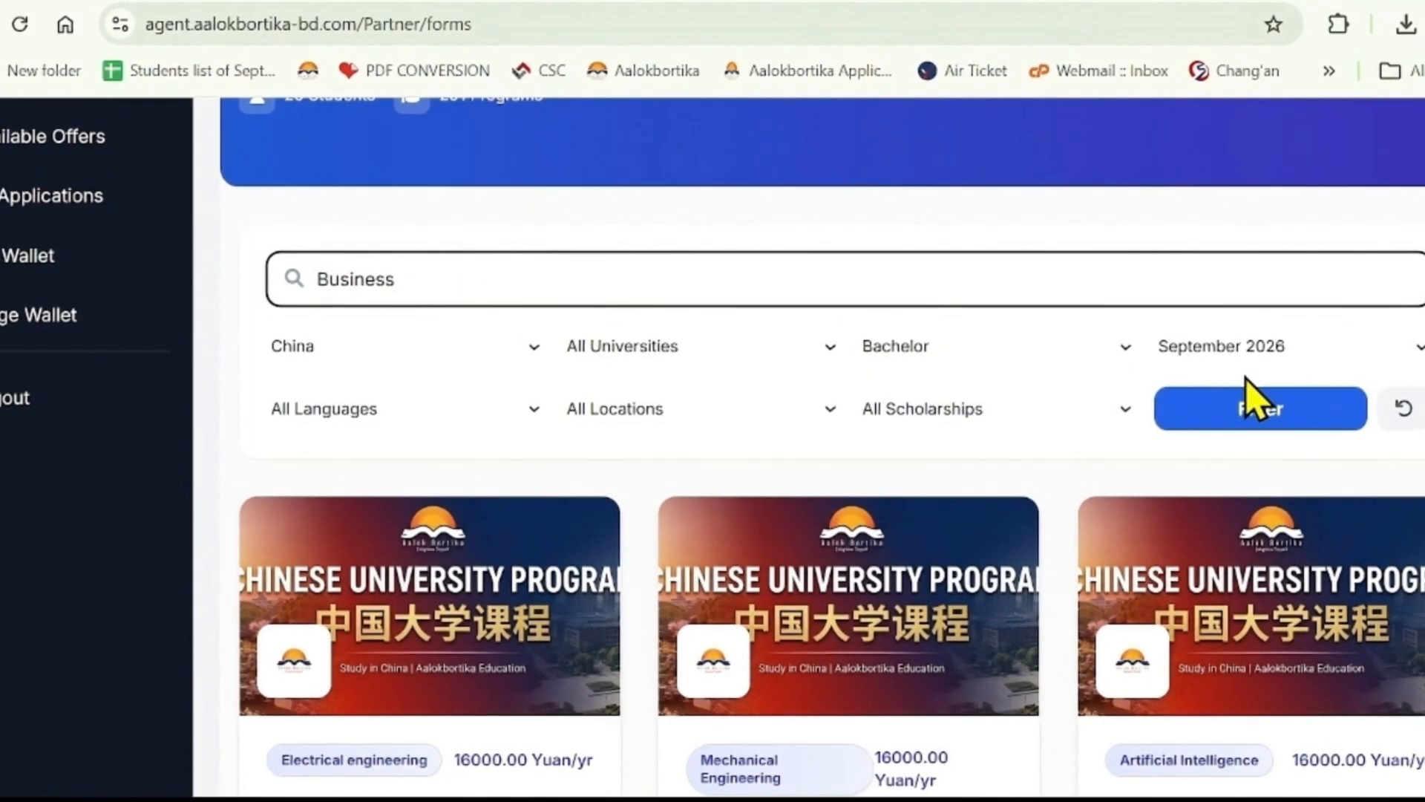
left_click(1249, 420)
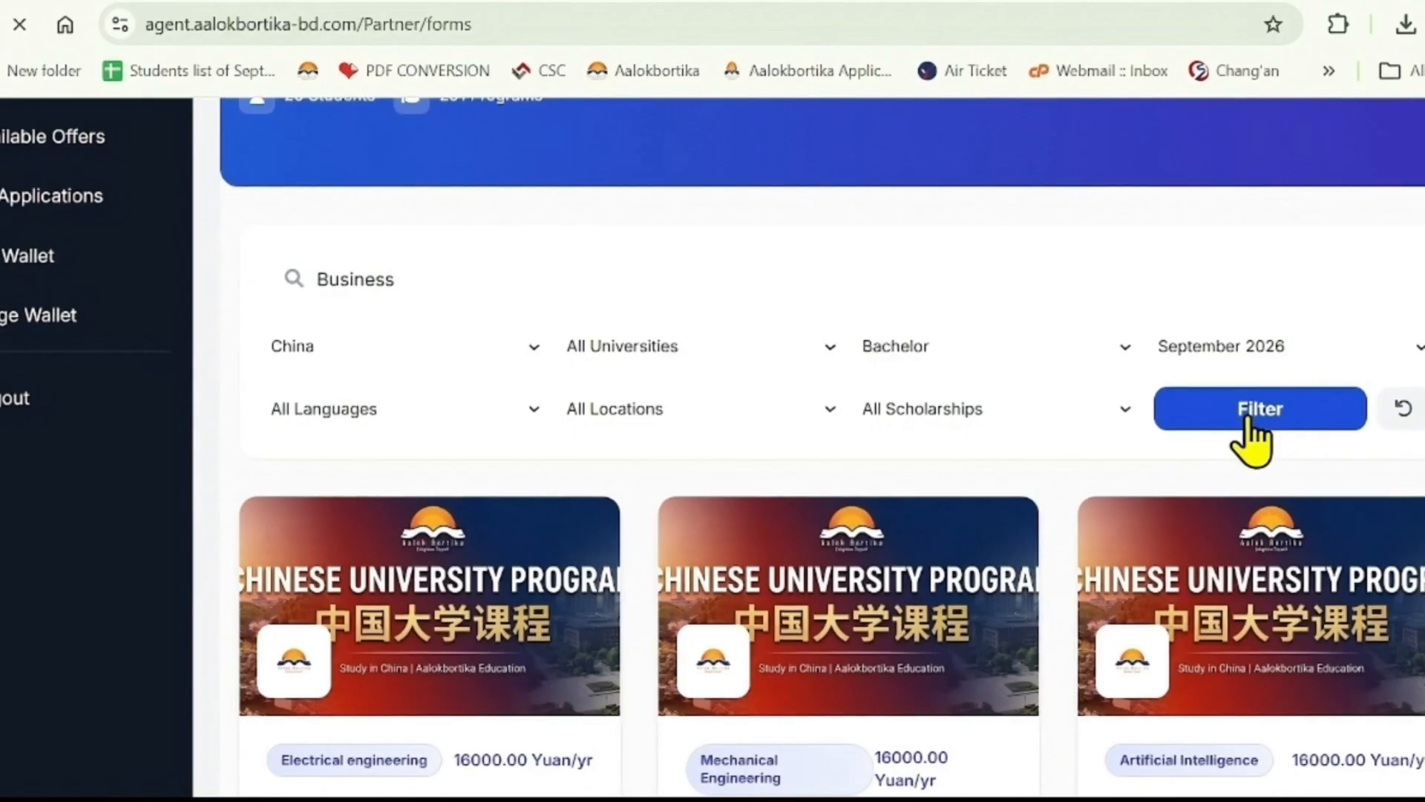
scroll(1018, 455, "down", 5)
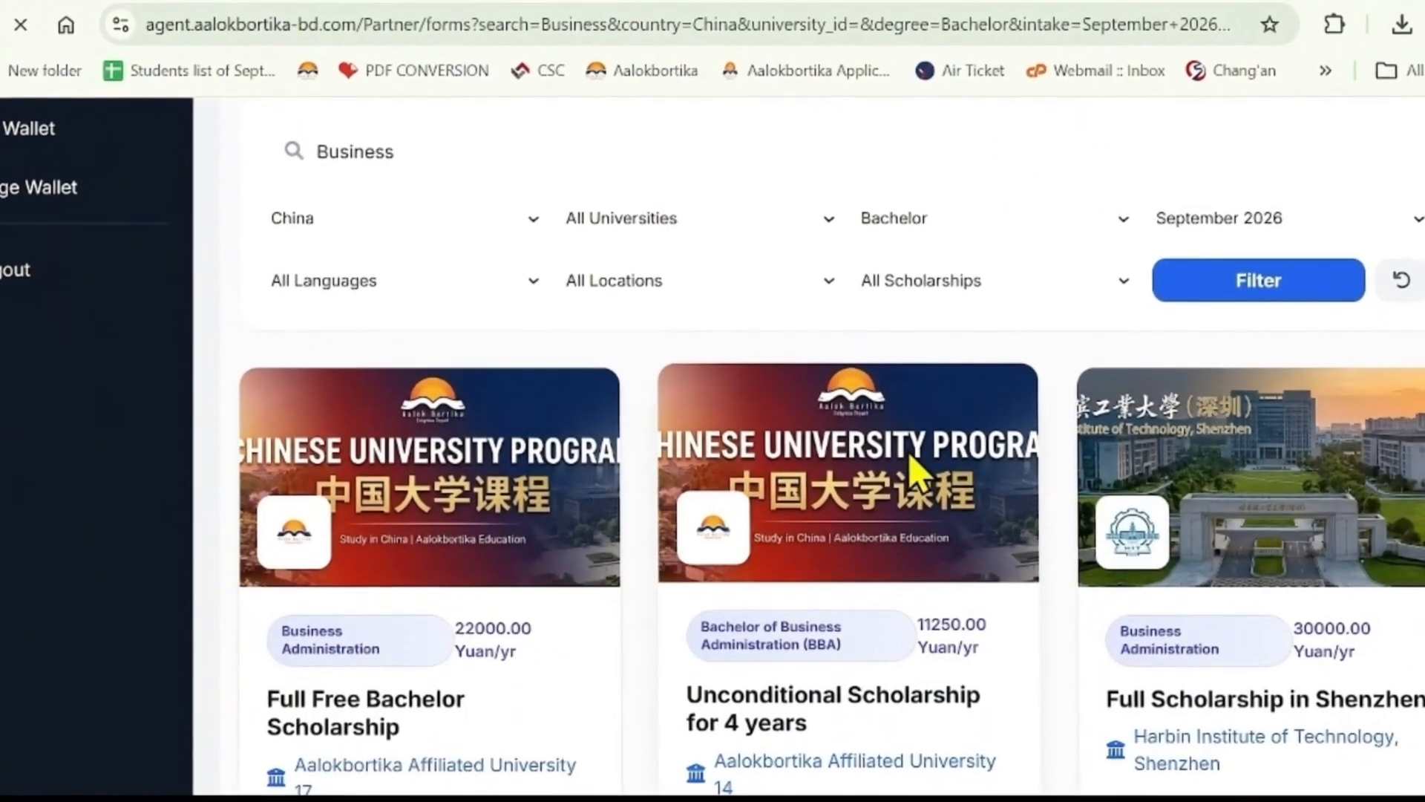
- Pick the new student on the Full Free Bachelor Scholarship card and start the application
scroll(913, 464, "down", 3)
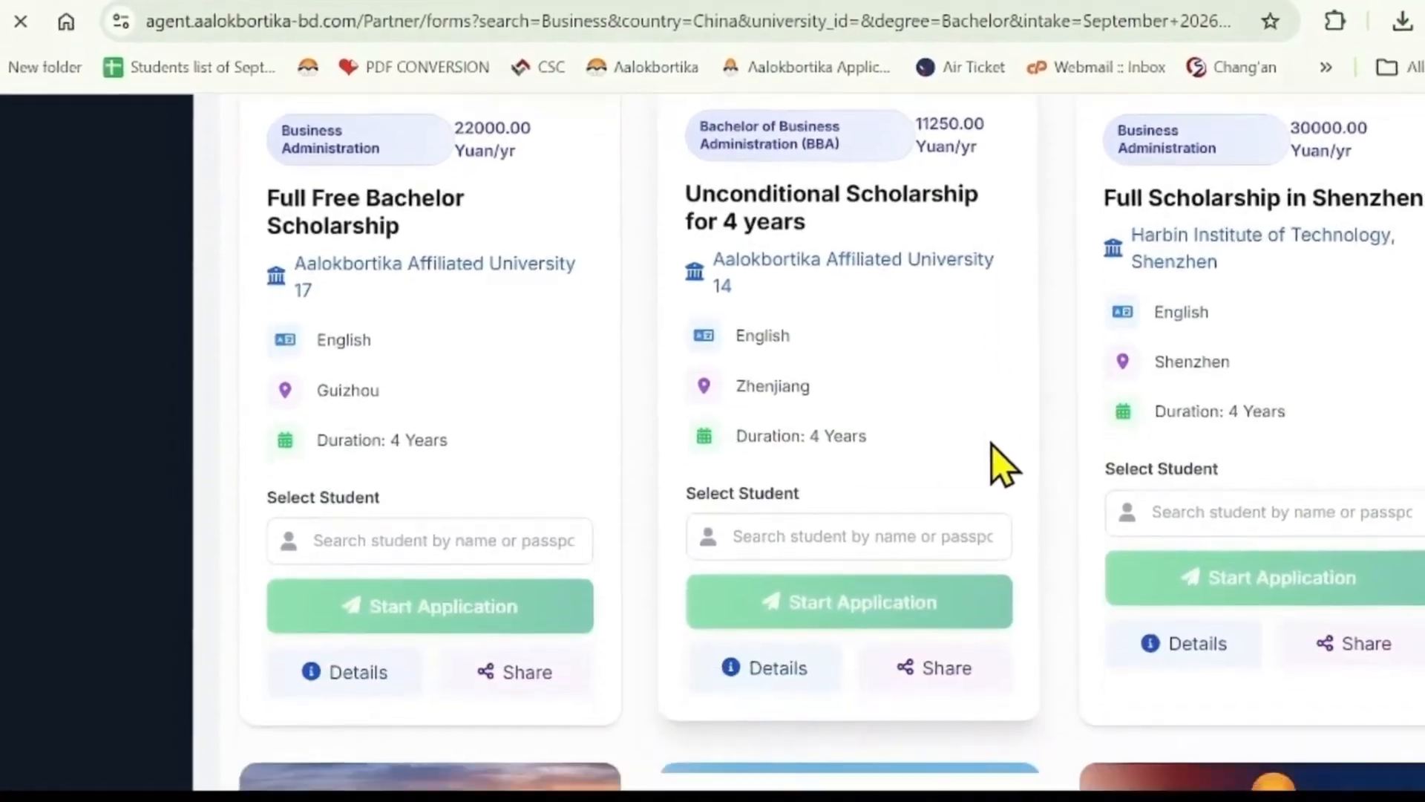
scroll(988, 429, "up", 2)
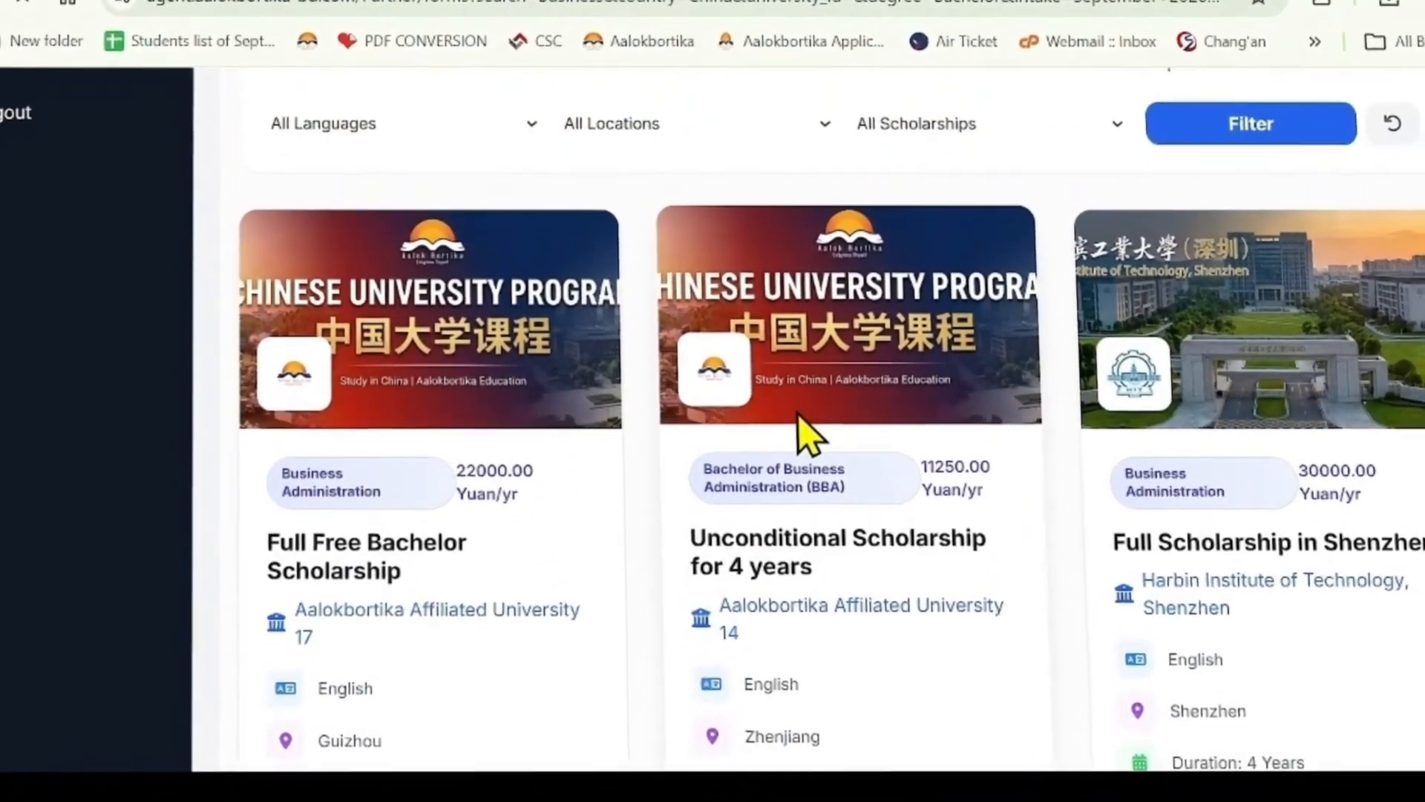
scroll(541, 513, "down", 4)
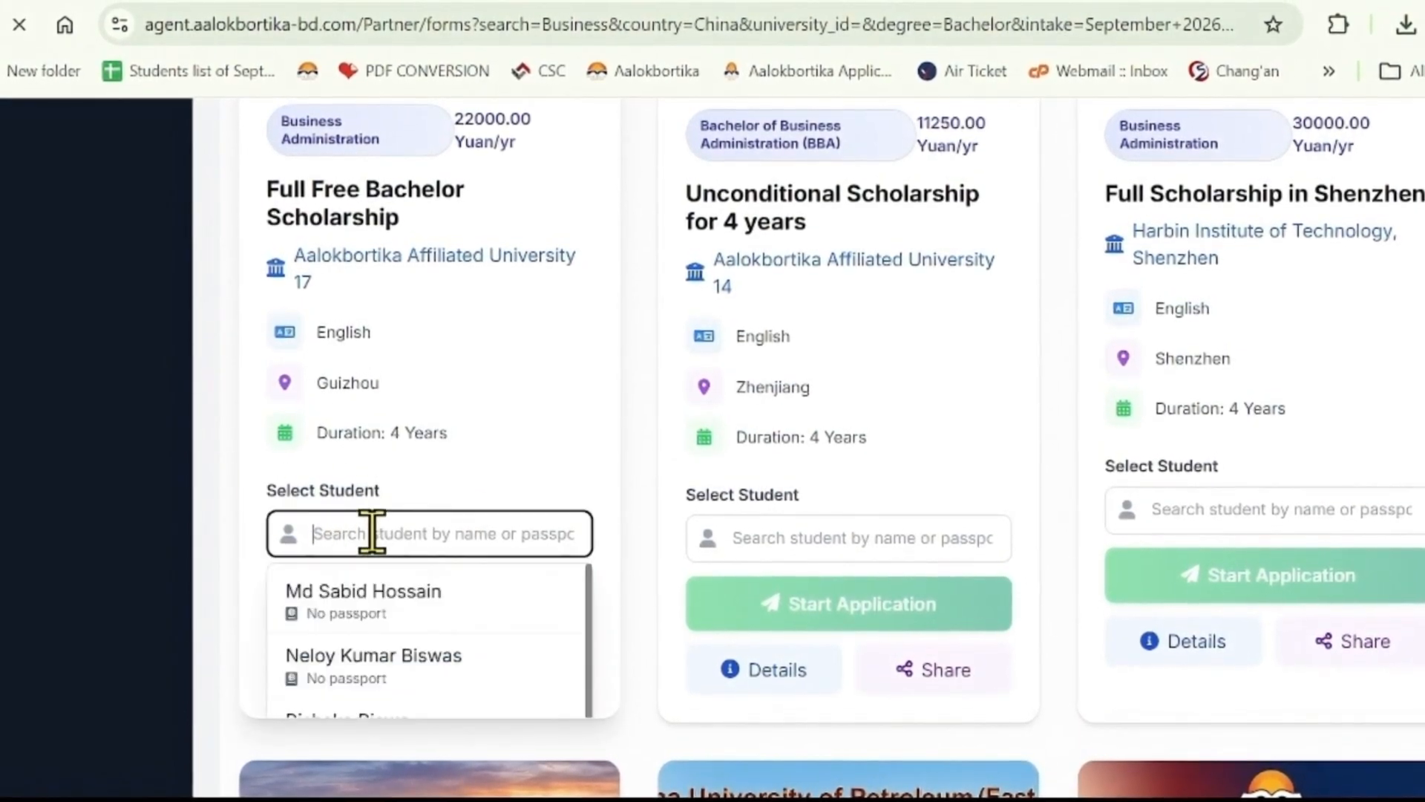
scroll(395, 616, "down", 1)
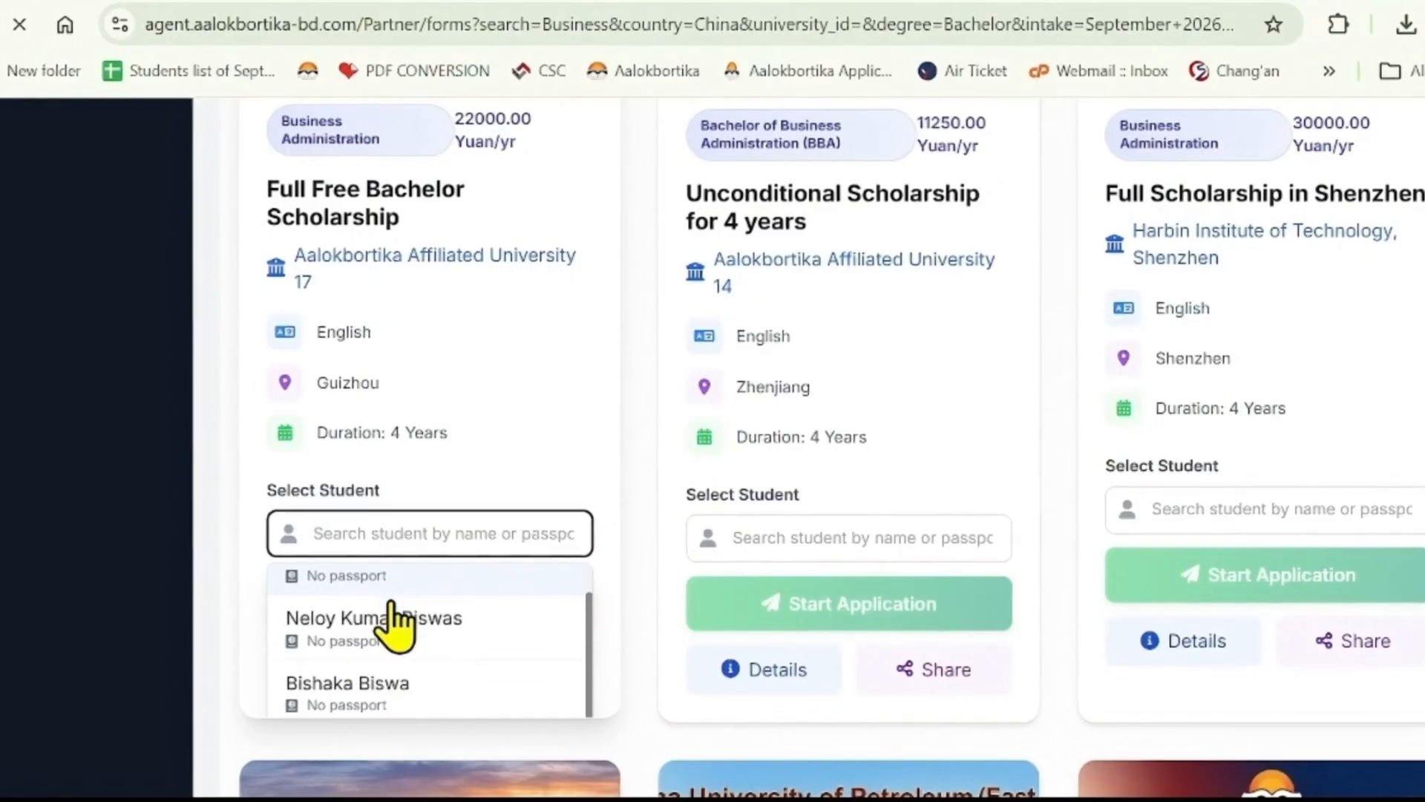
scroll(398, 639, "down", 5)
scroll(412, 565, "up", 2)
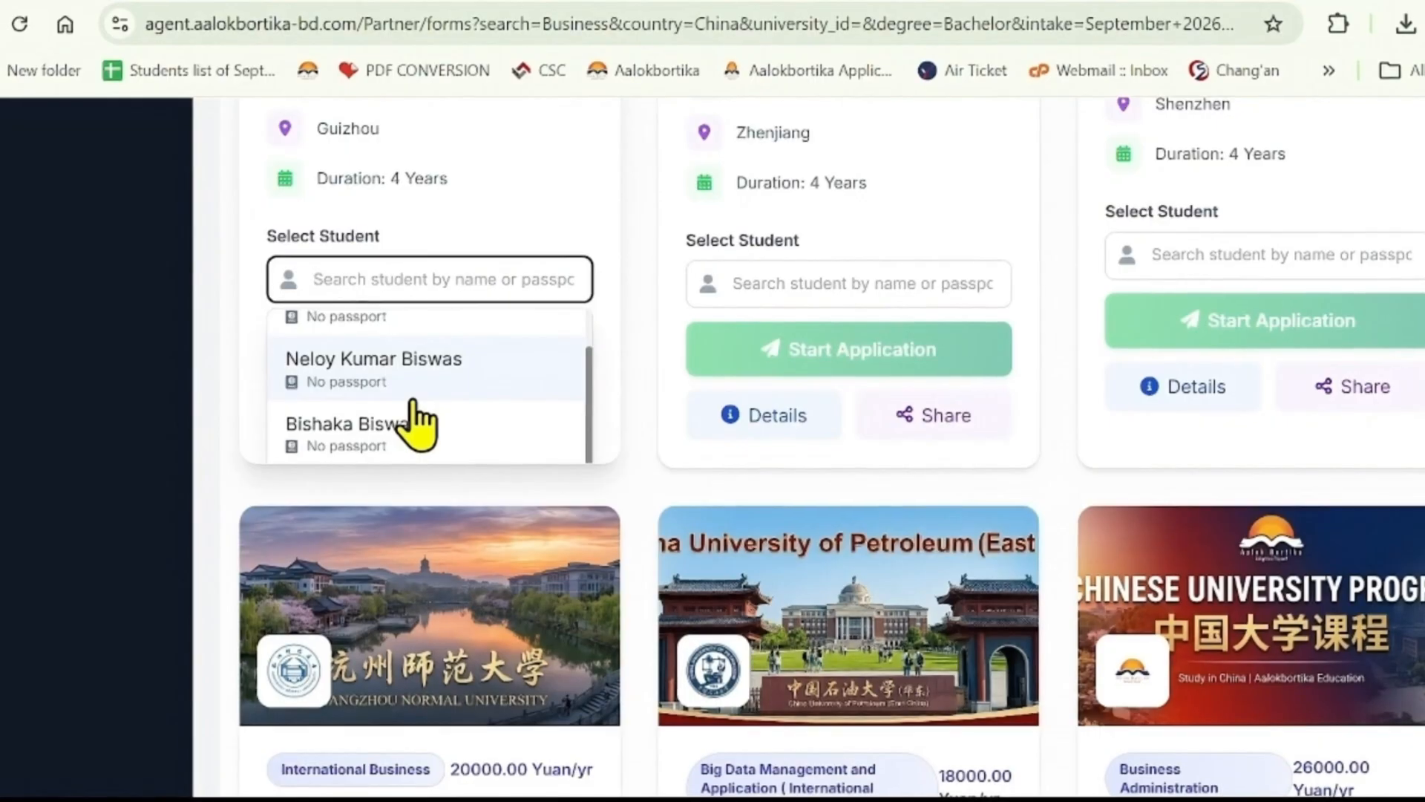
scroll(412, 405, "up", 1)
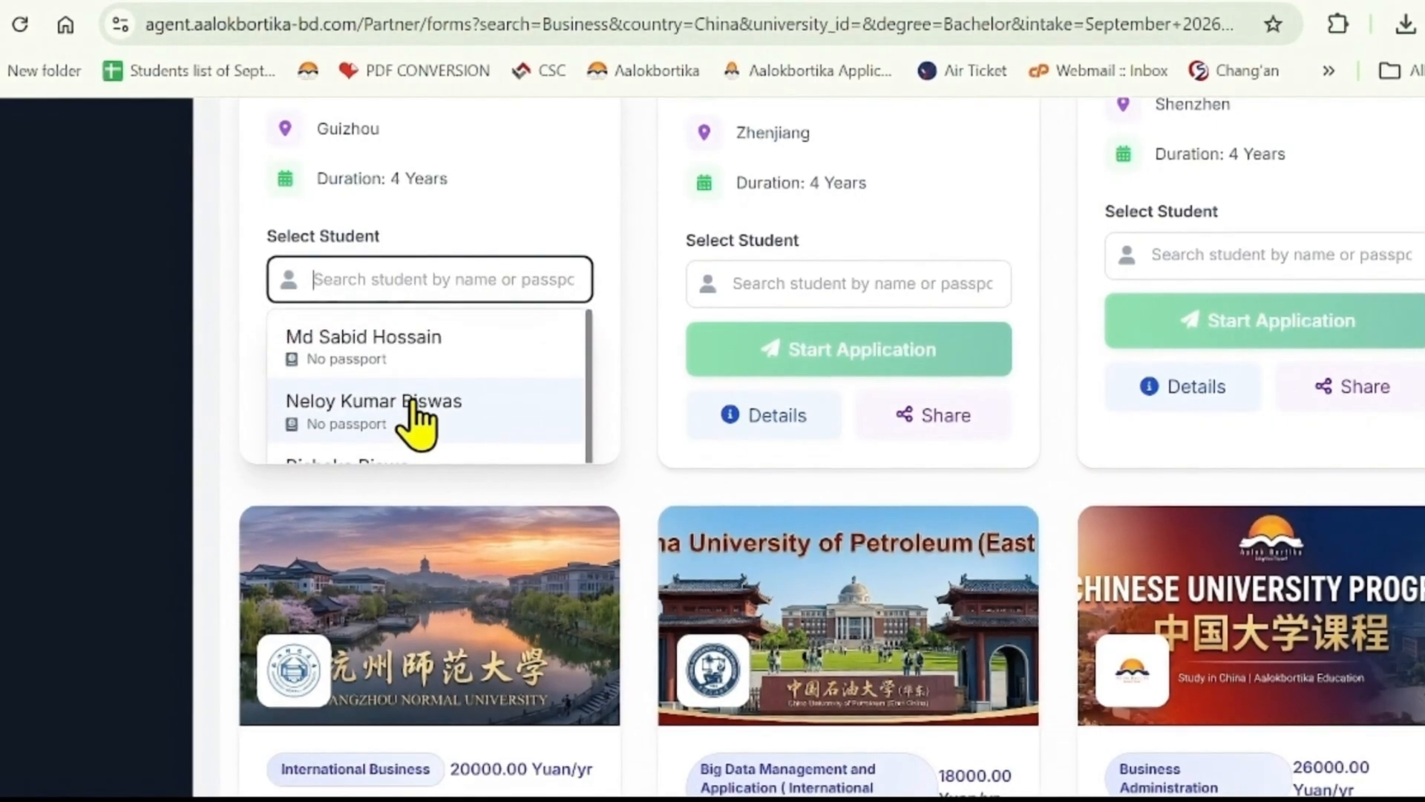
scroll(417, 423, "down", 1)
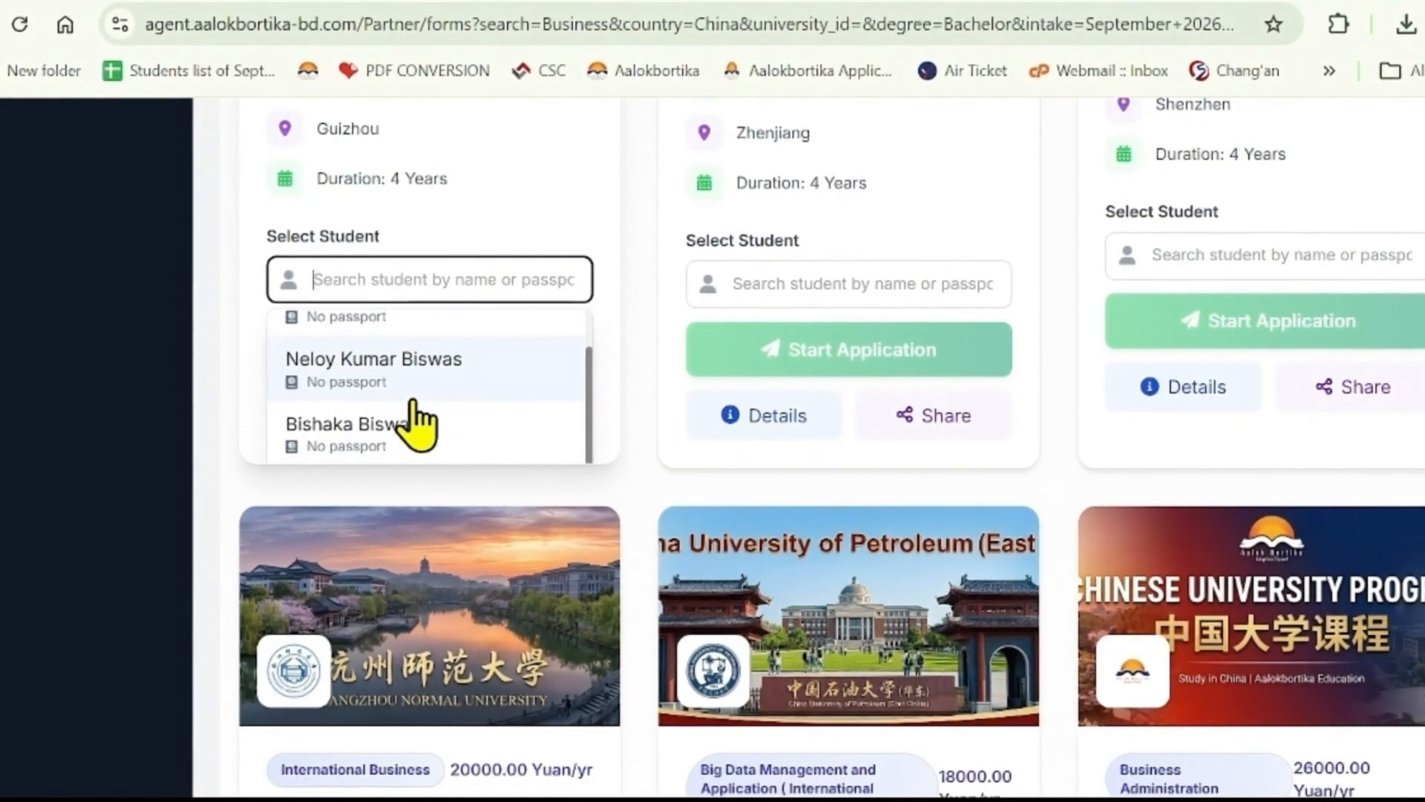
type("bc")
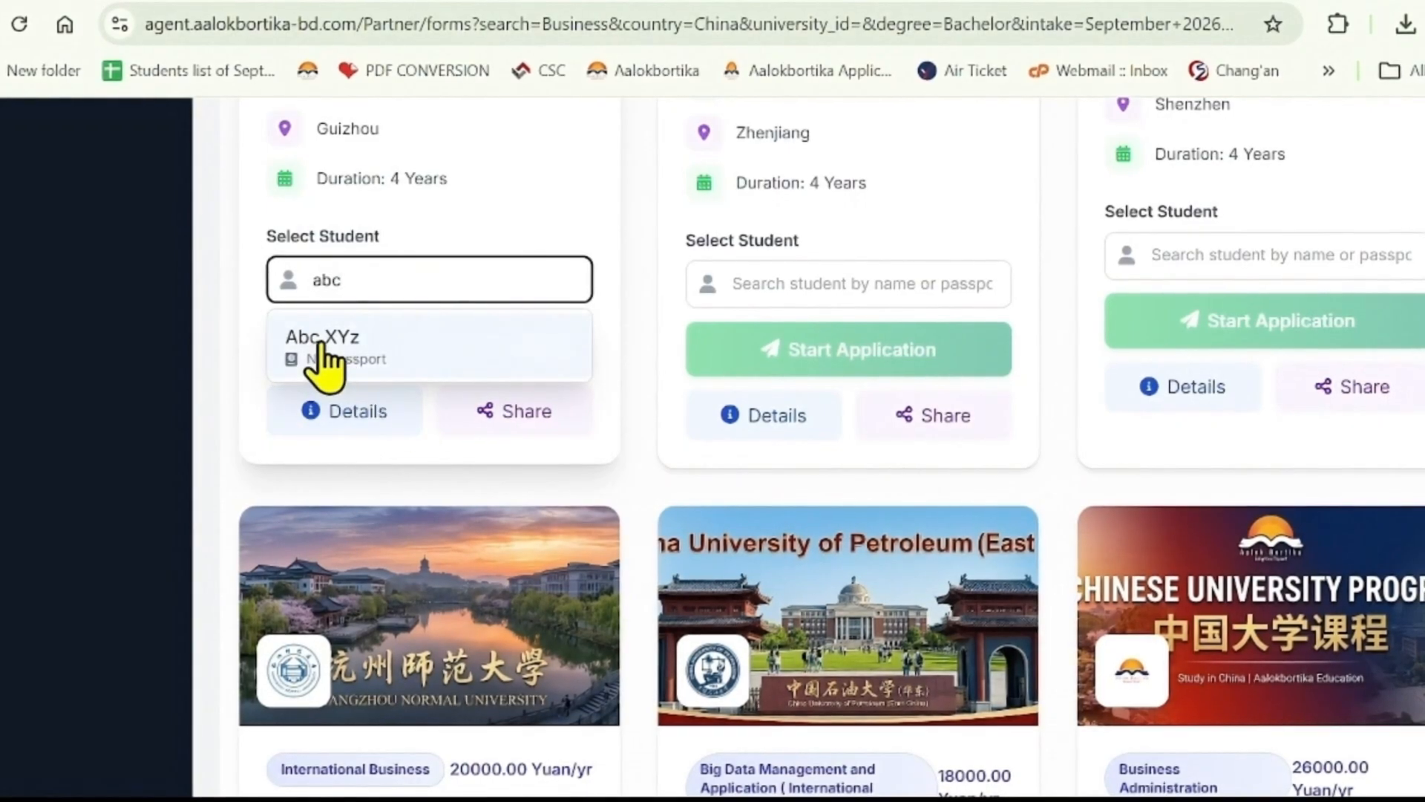
left_click(367, 371)
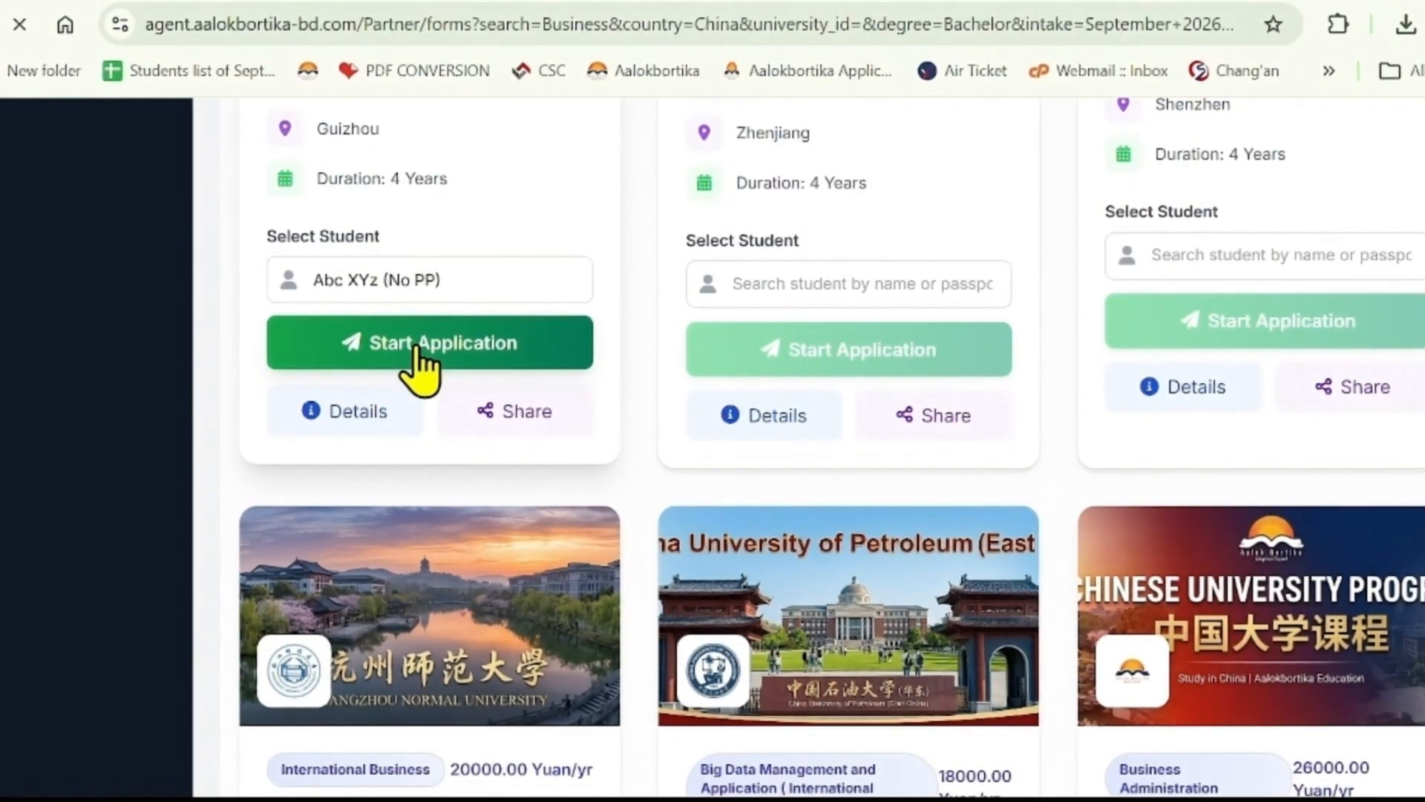
left_click(416, 349)
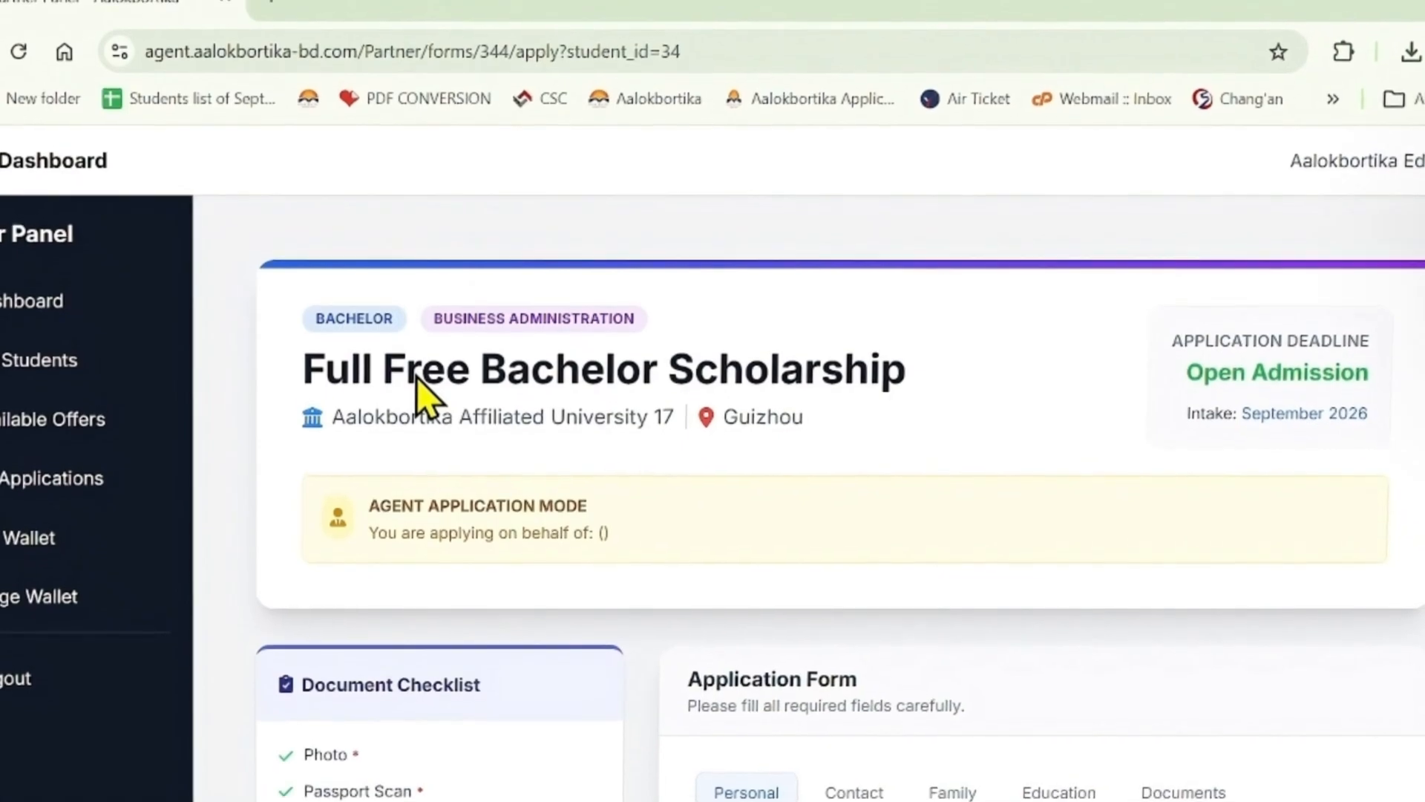
- Set the application's Program Level to Bachelor
scroll(748, 483, "down", 1)
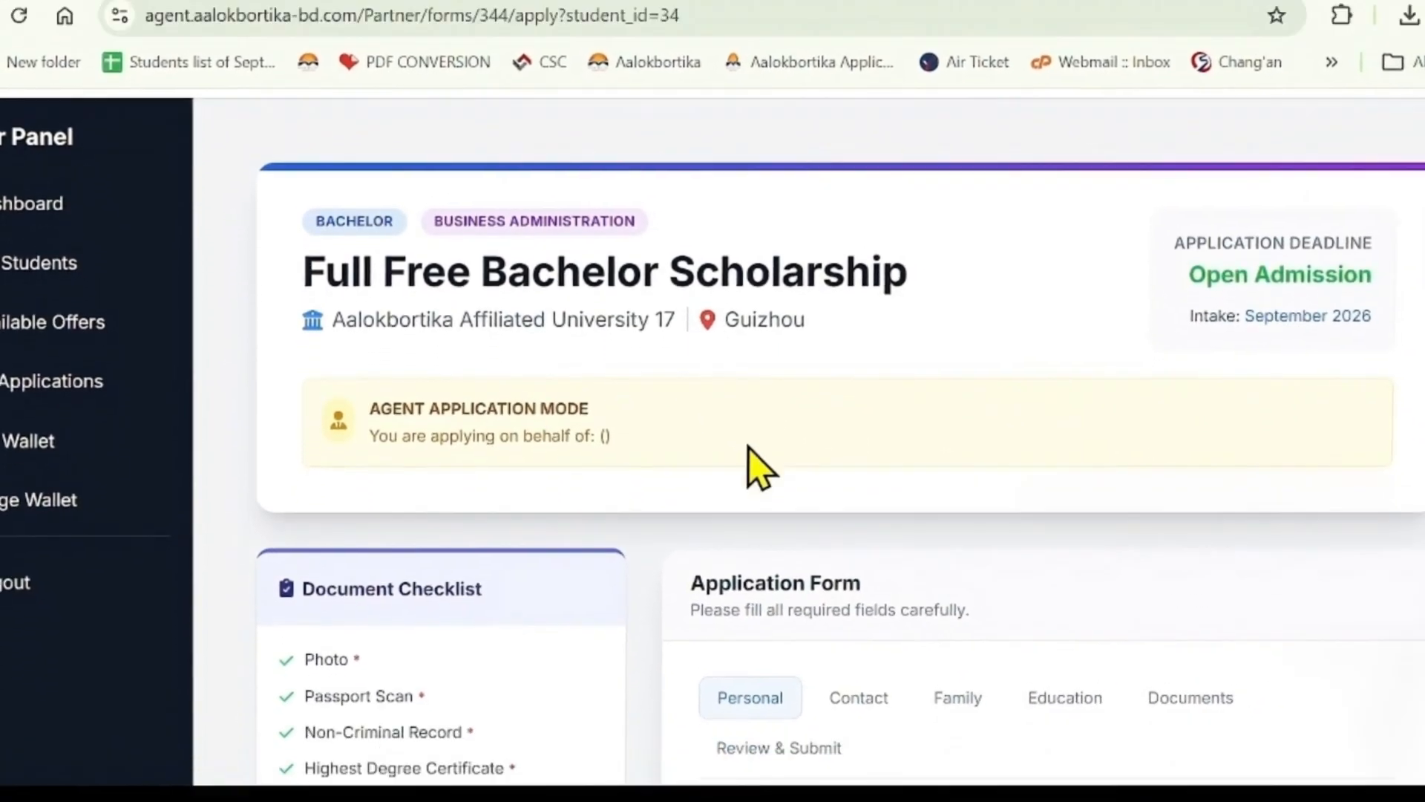
scroll(748, 447, "down", 7)
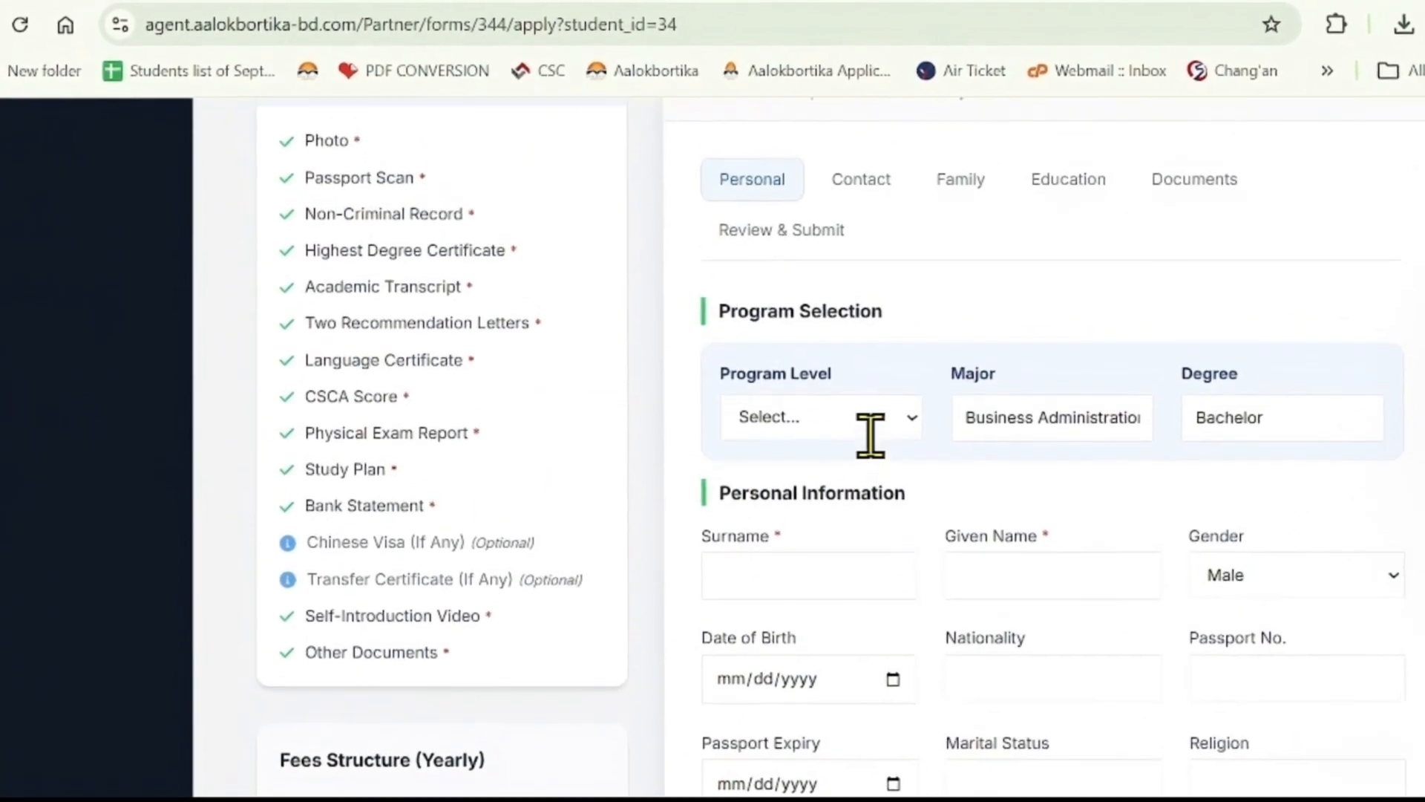
scroll(870, 436, "up", 6)
scroll(884, 456, "up", 1)
scroll(883, 457, "down", 1)
scroll(884, 456, "down", 3)
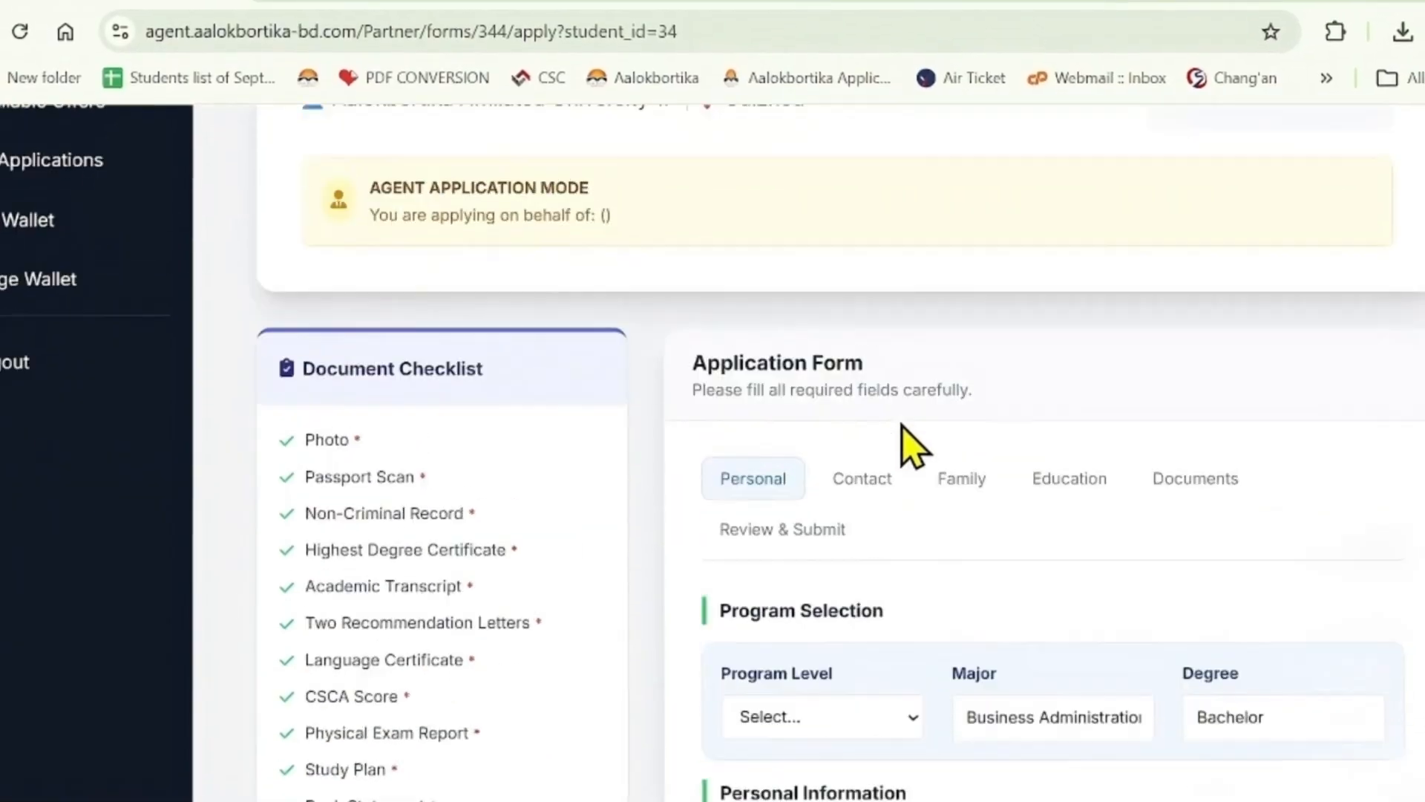
scroll(935, 438, "up", 2)
scroll(1054, 527, "down", 4)
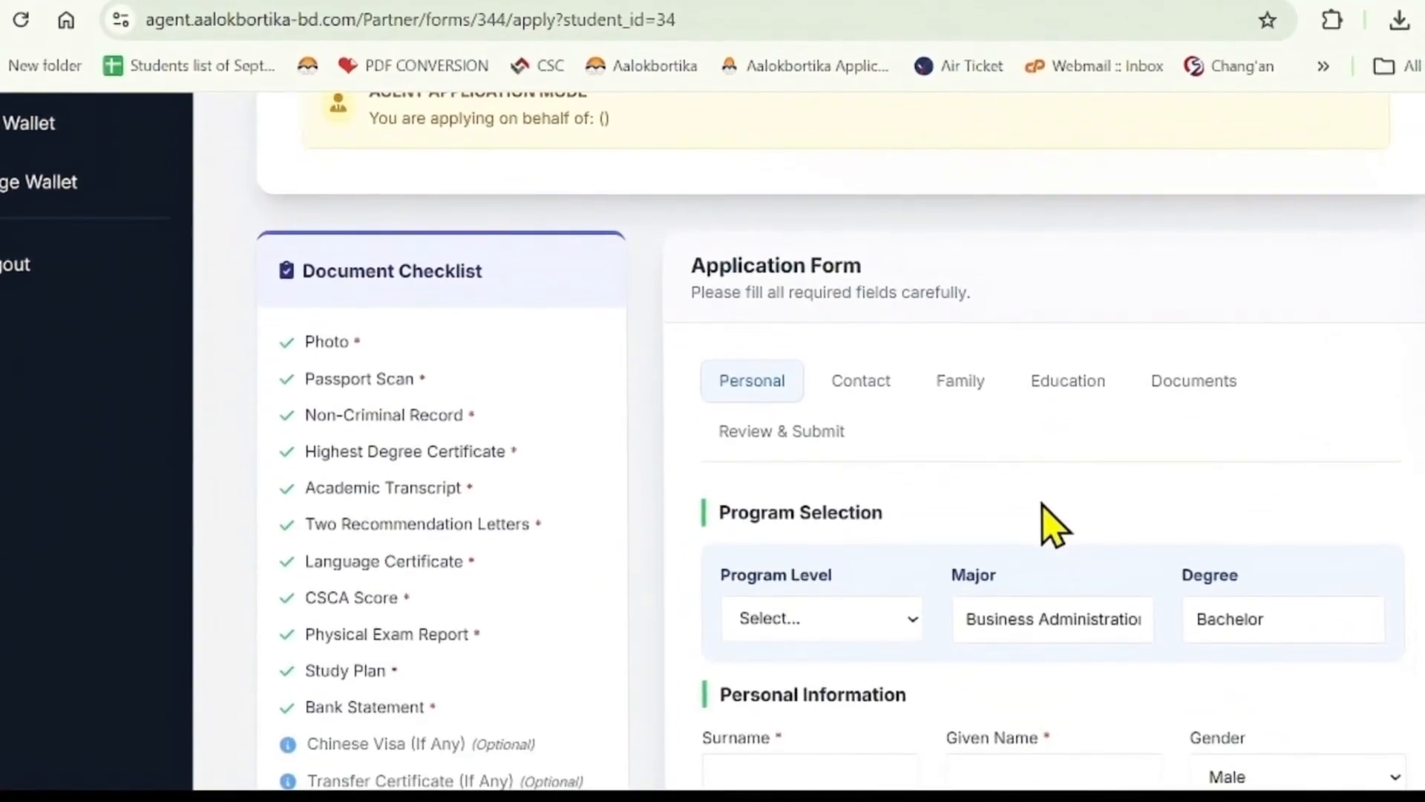
scroll(1003, 542, "down", 2)
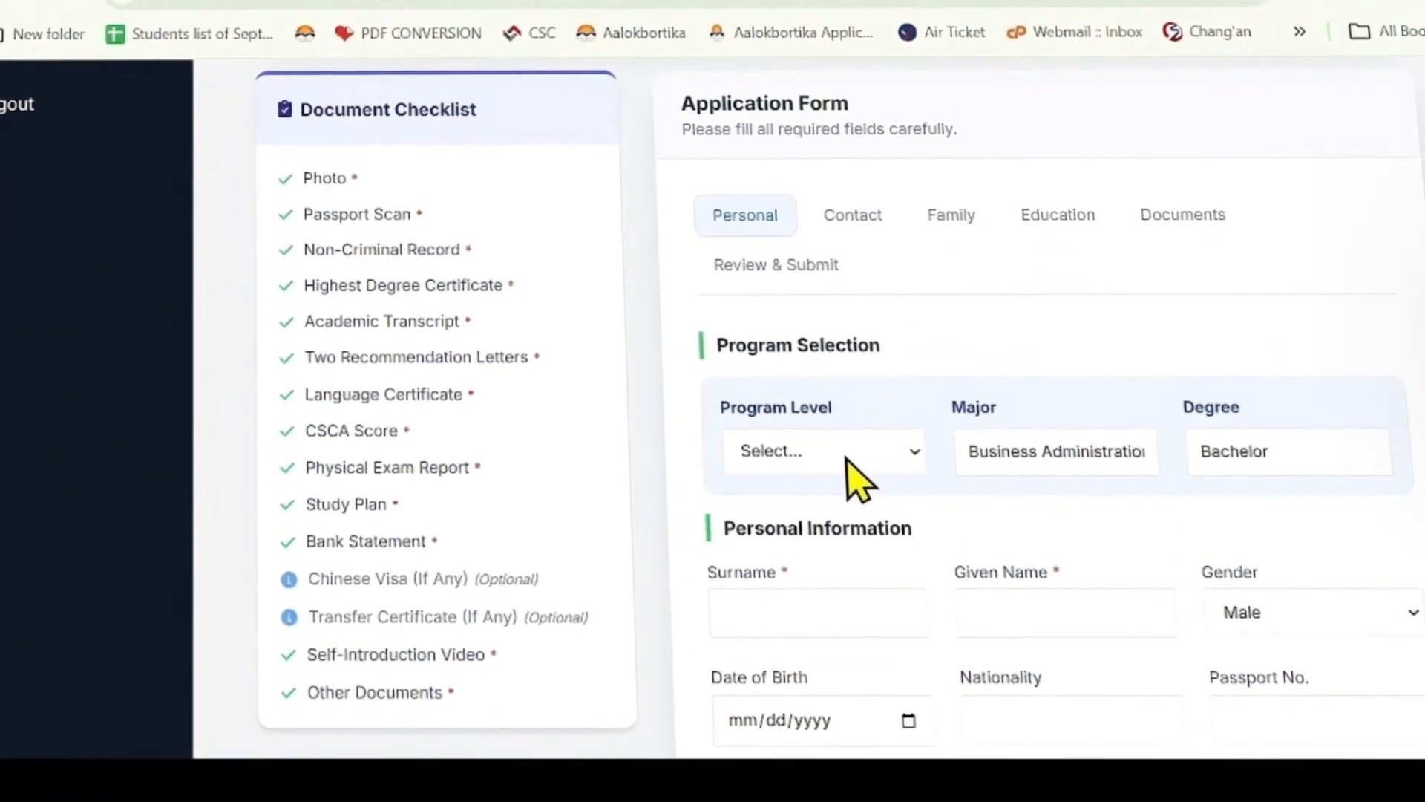
left_click(846, 468)
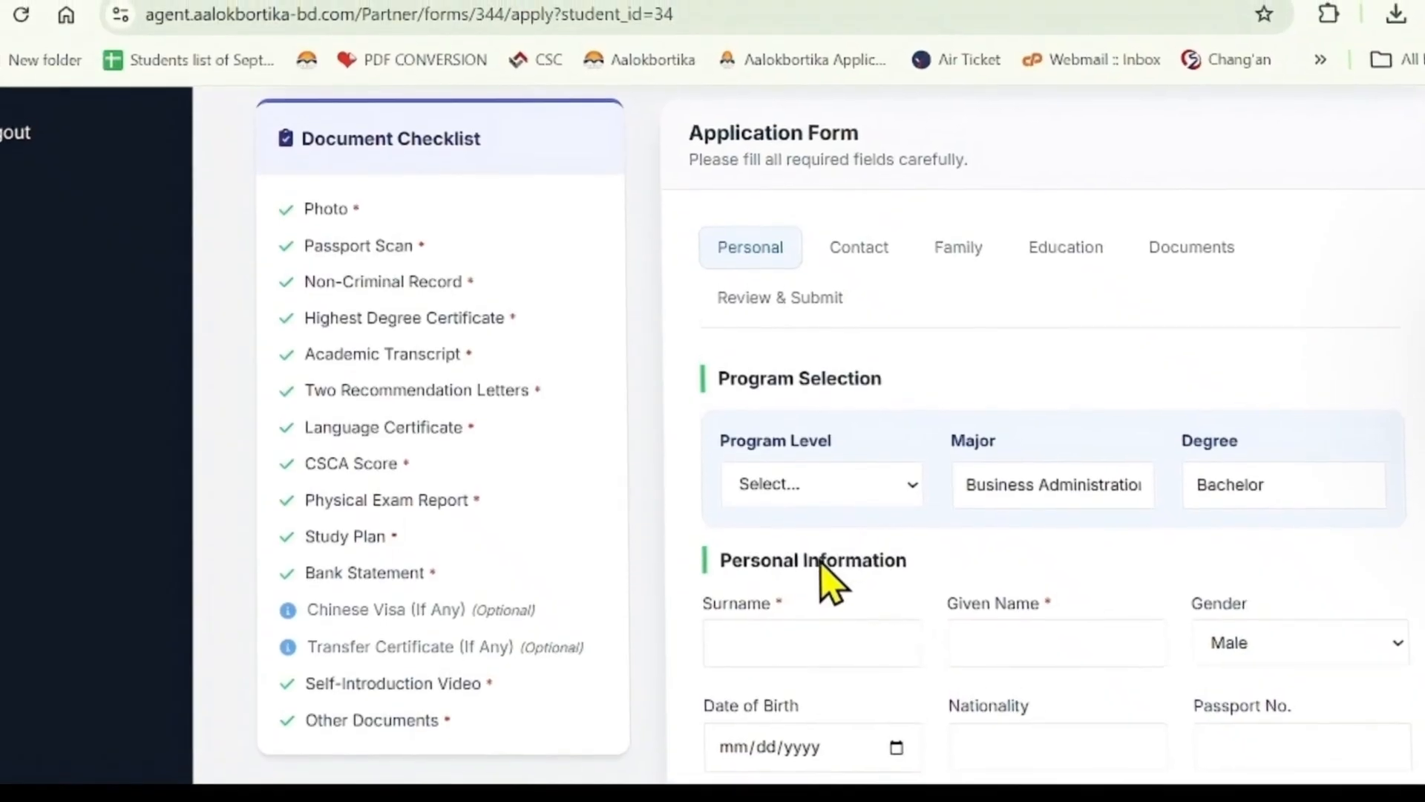
left_click(779, 553)
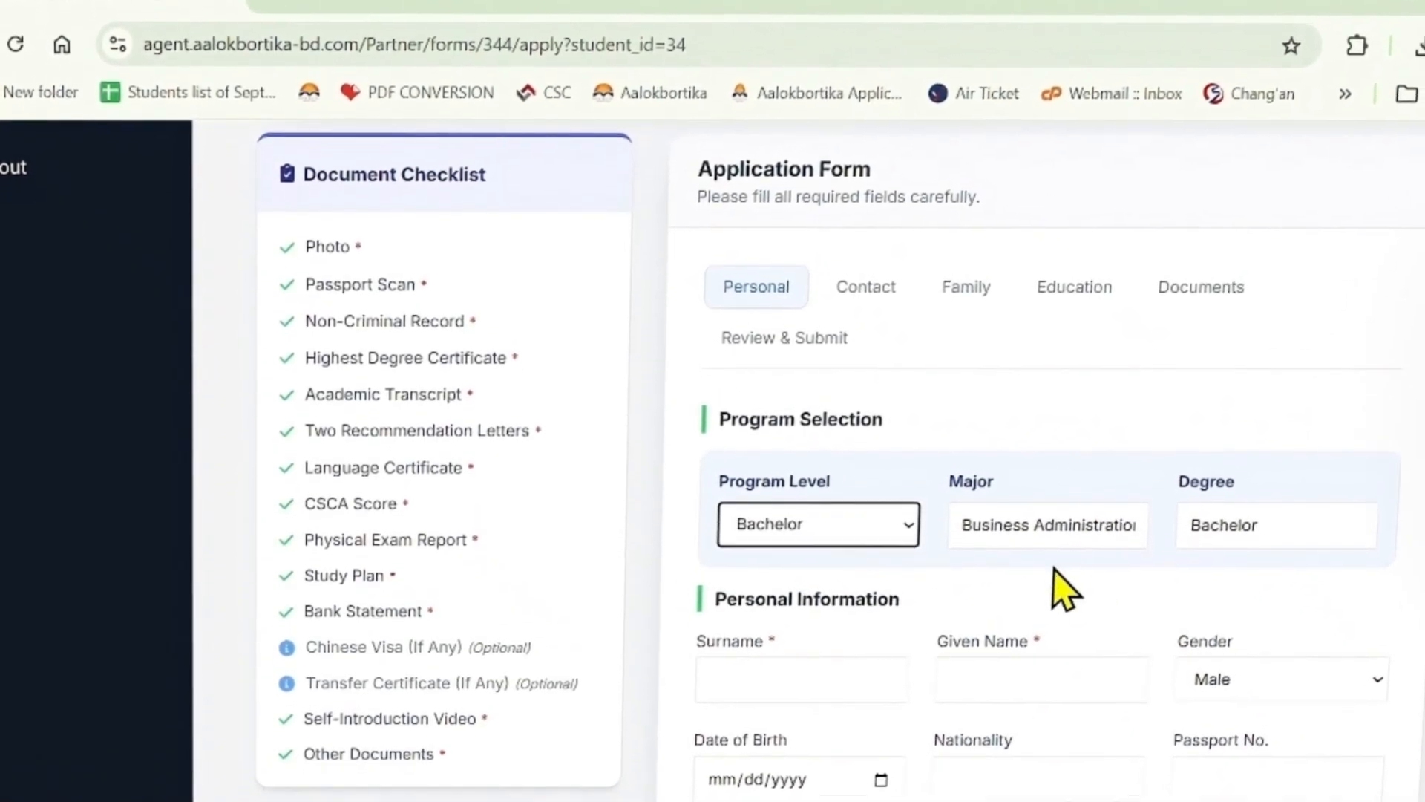
- Review Personal Information with the student's surname and given name filled in
scroll(1066, 566, "down", 7)
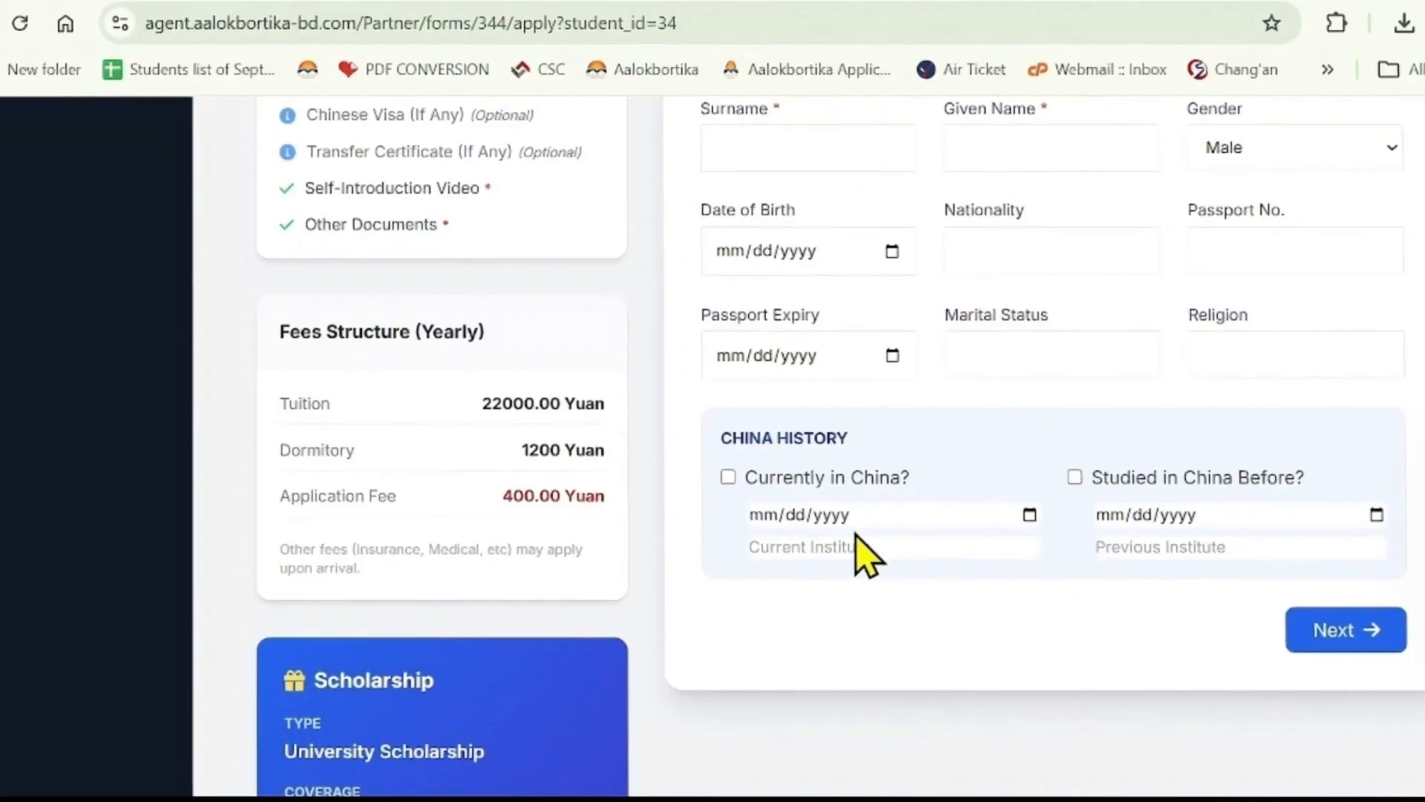
scroll(956, 467, "up", 5)
scroll(935, 449, "up", 1)
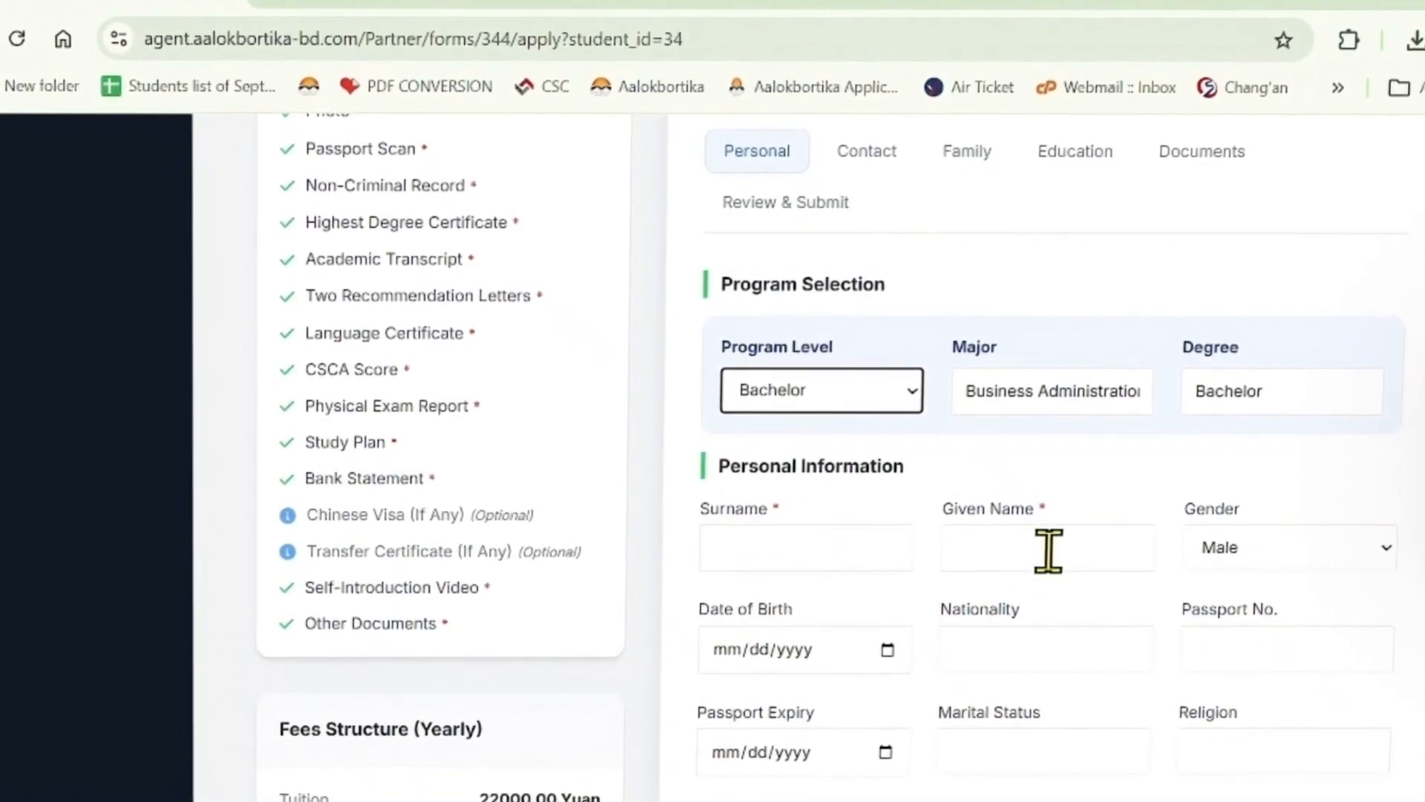
scroll(1047, 551, "down", 2)
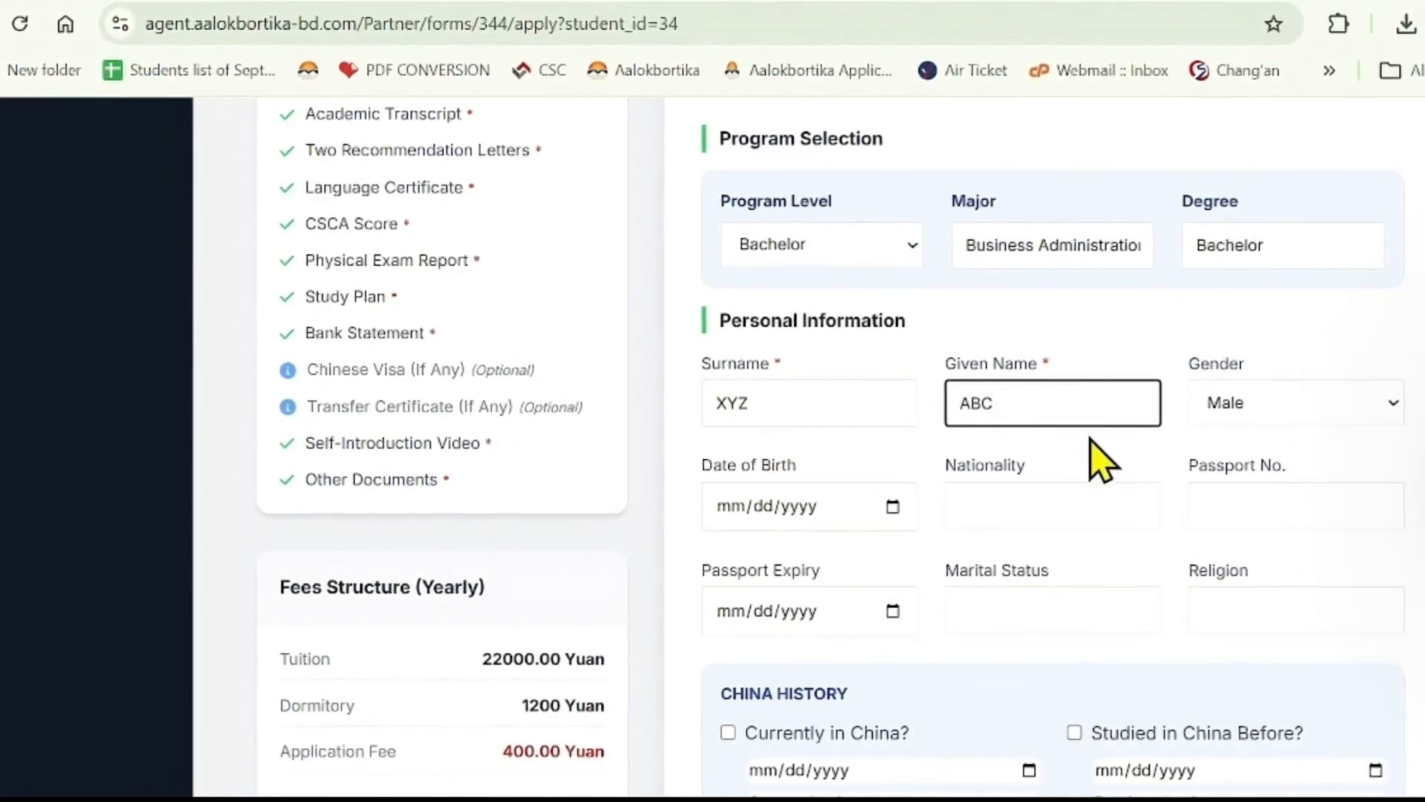
scroll(1099, 462, "down", 2)
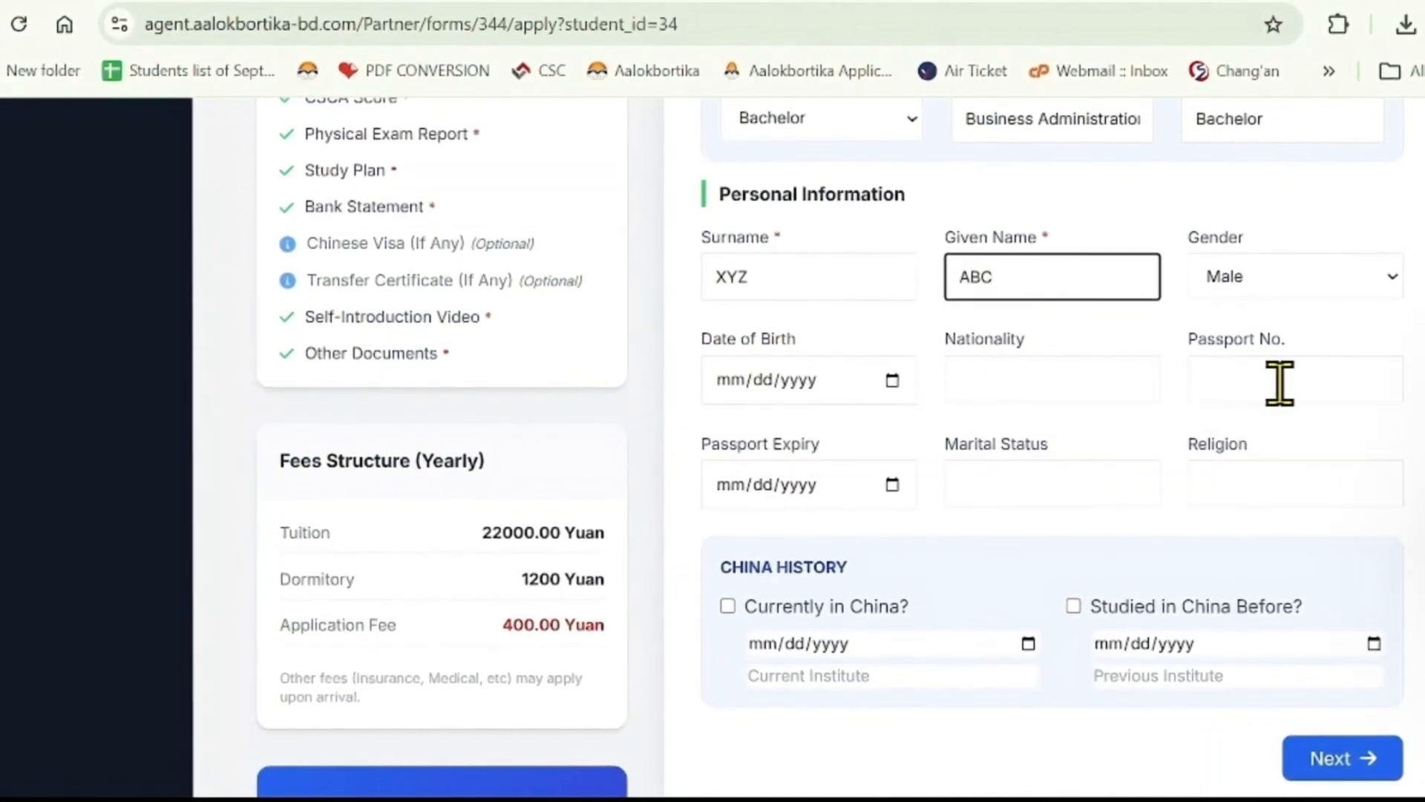
scroll(1073, 494, "down", 4)
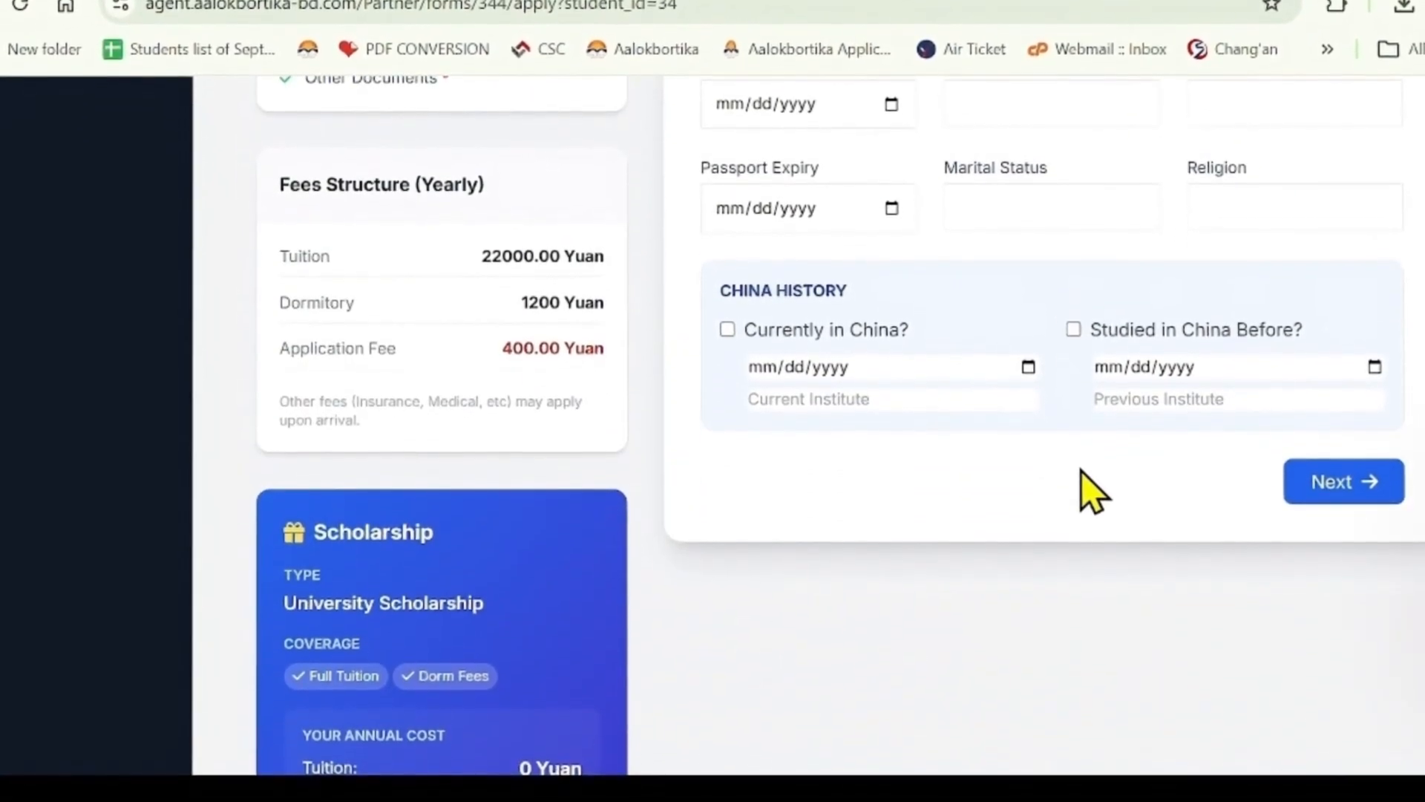
- Advance the application form to the Contact step
left_click(1342, 479)
scroll(1332, 524, "up", 5)
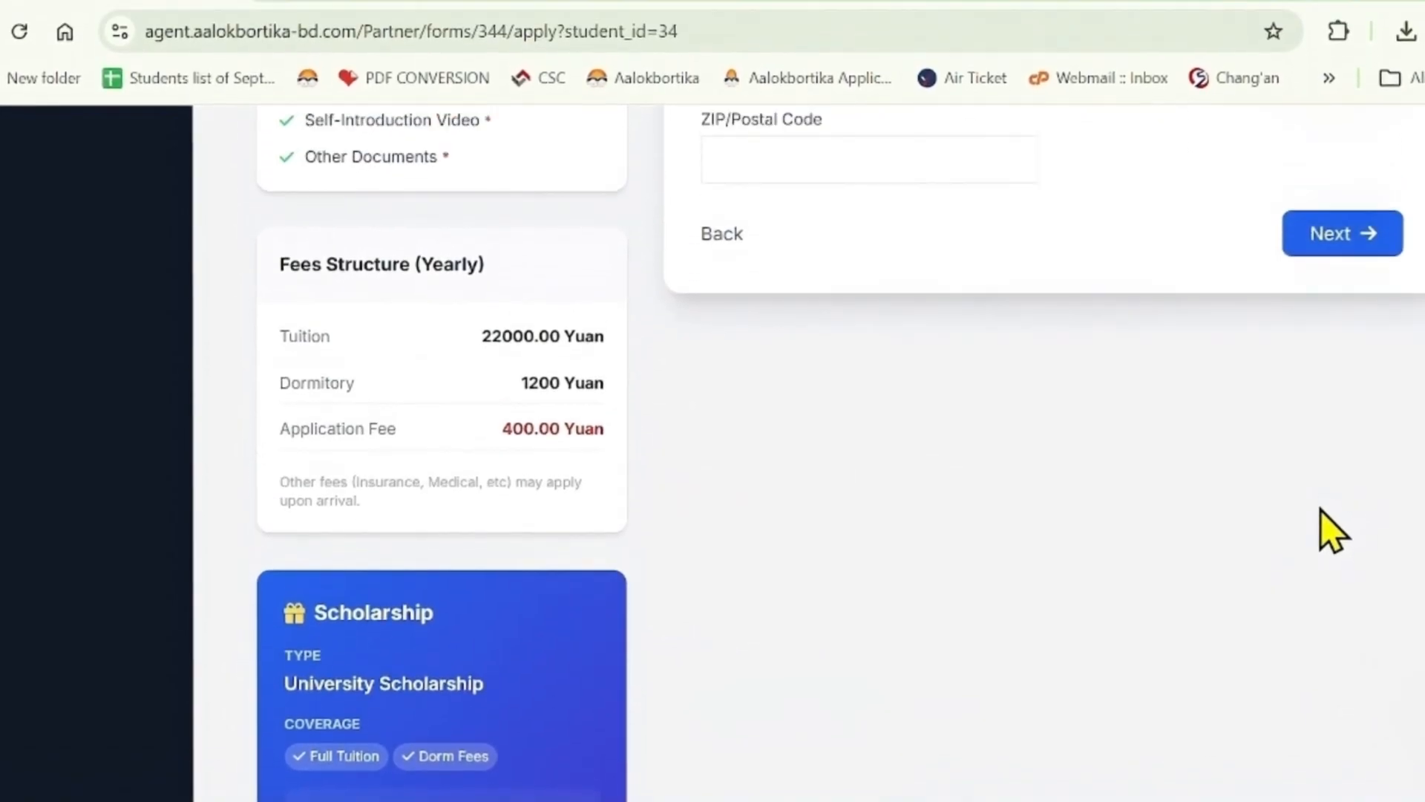
scroll(1333, 524, "up", 5)
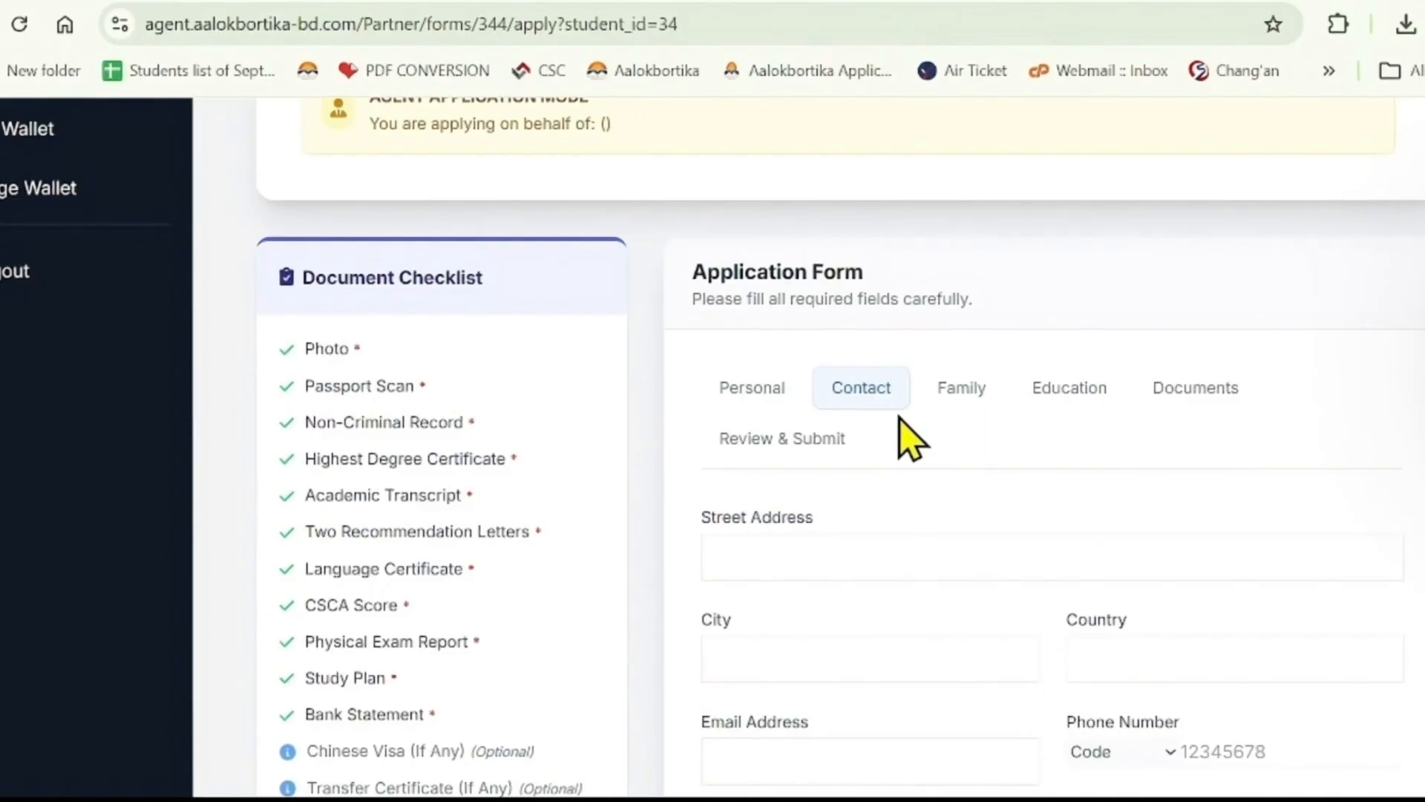
scroll(928, 468, "down", 2)
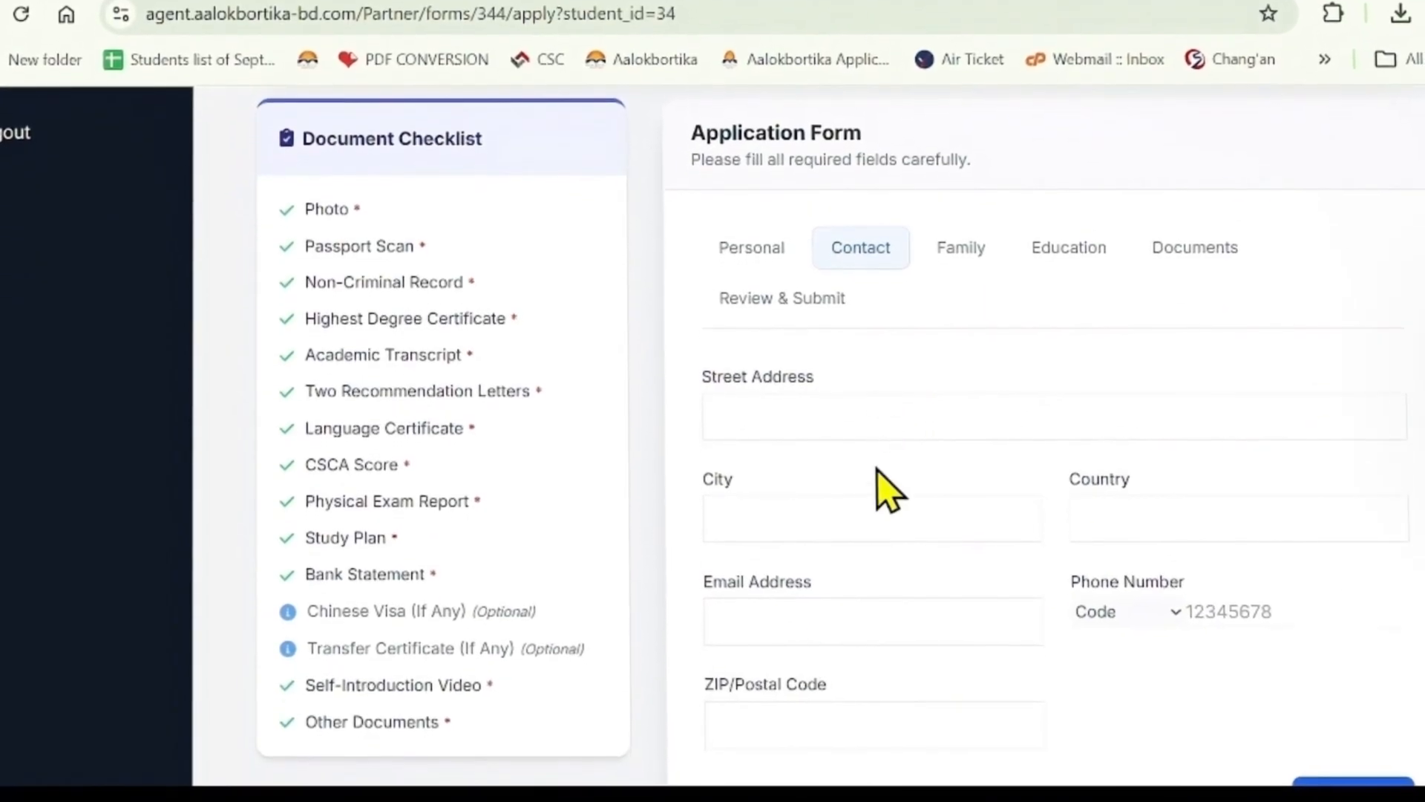
scroll(884, 542, "up", 2)
scroll(910, 490, "down", 5)
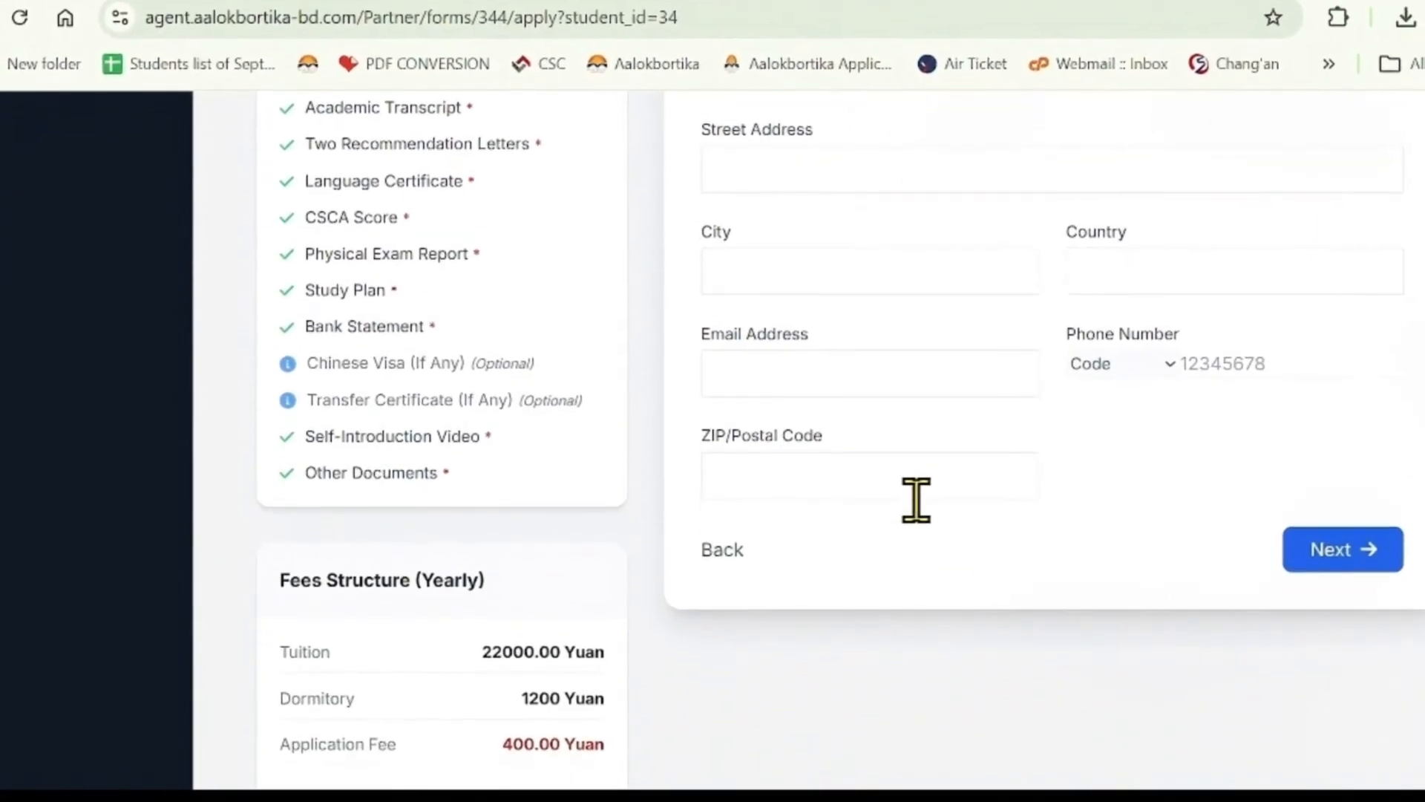
- Skip the empty Contact and Family steps to reach Education
left_click(1343, 535)
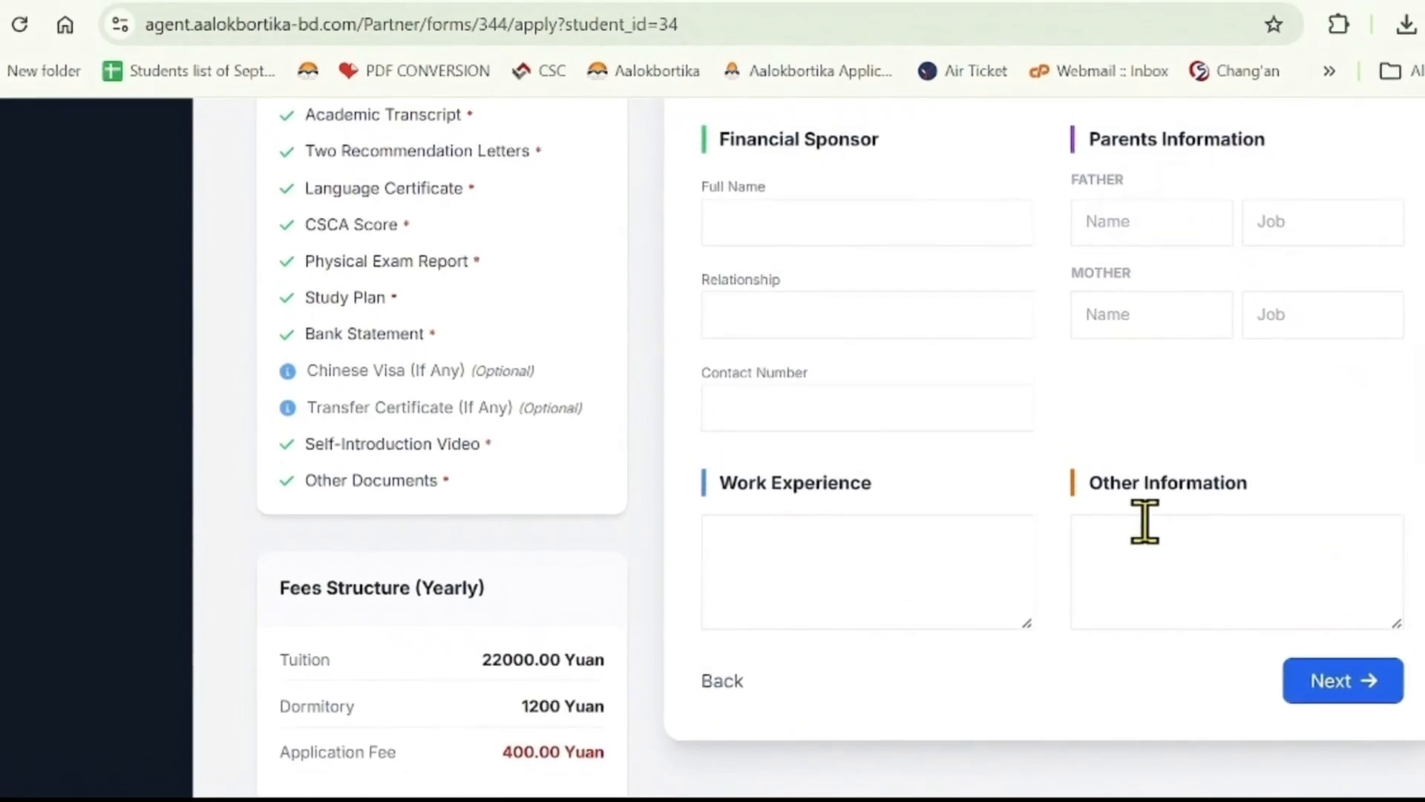
scroll(1140, 520, "up", 4)
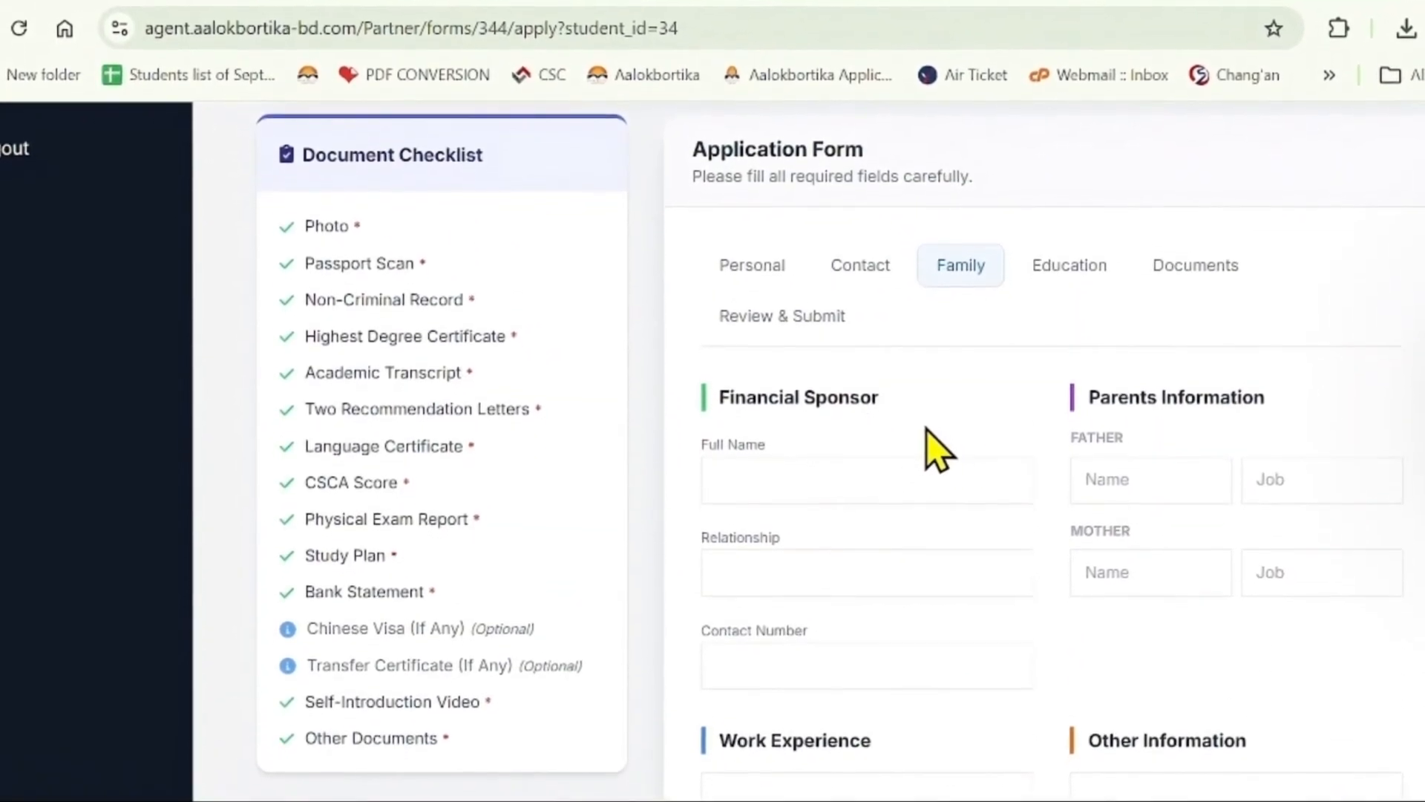
scroll(1049, 479, "down", 5)
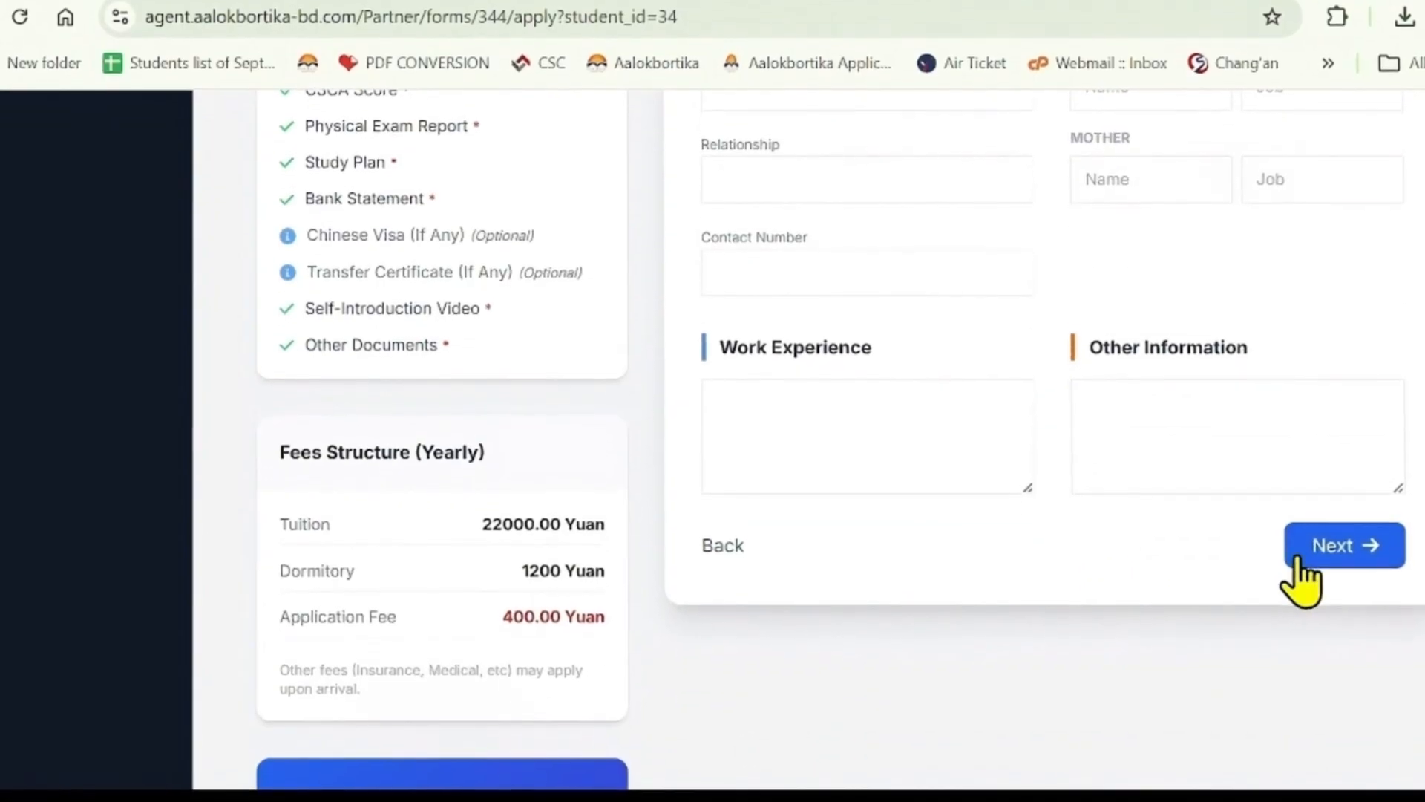
left_click(1303, 553)
- Set the first education entry's degree to Higher Secondary
scroll(1091, 525, "up", 7)
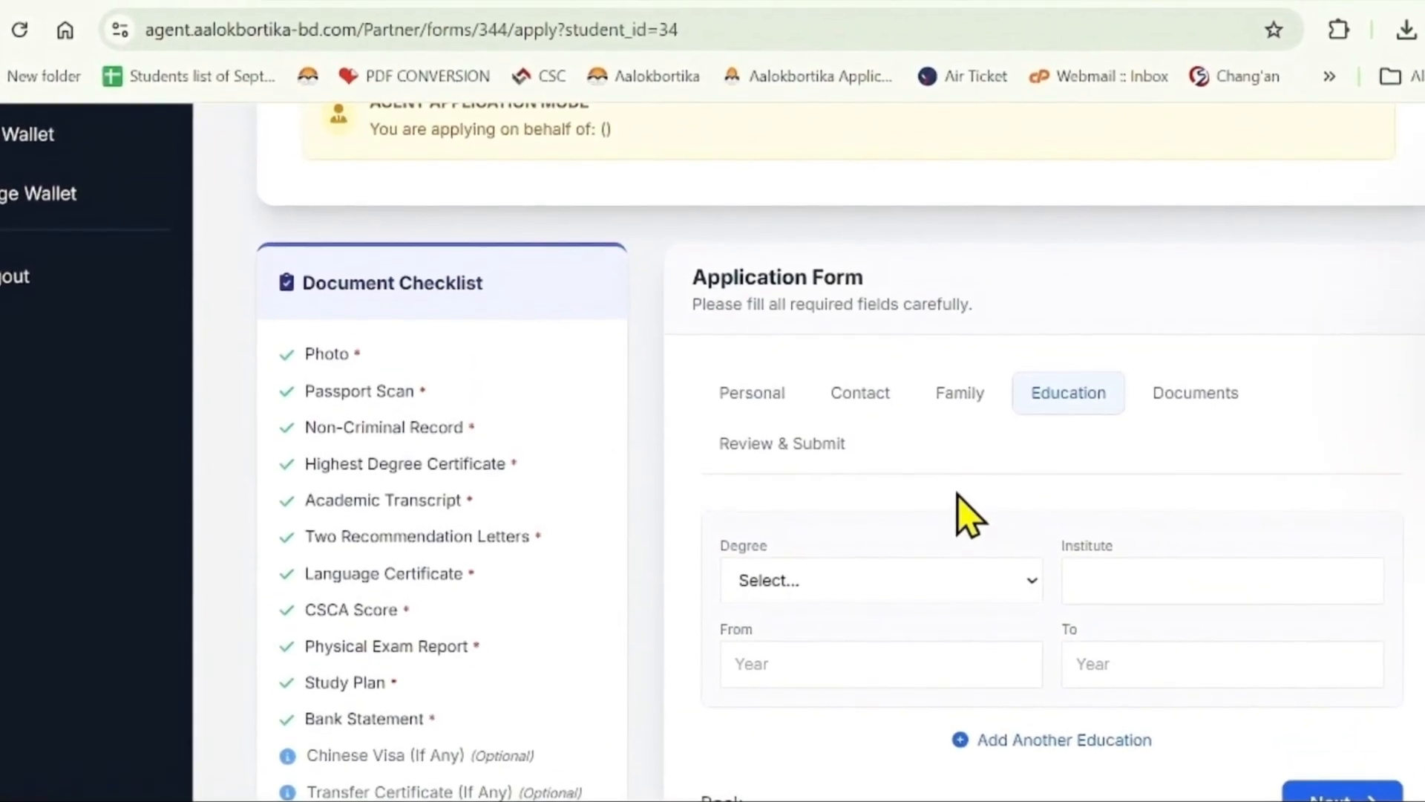
scroll(958, 486, "down", 2)
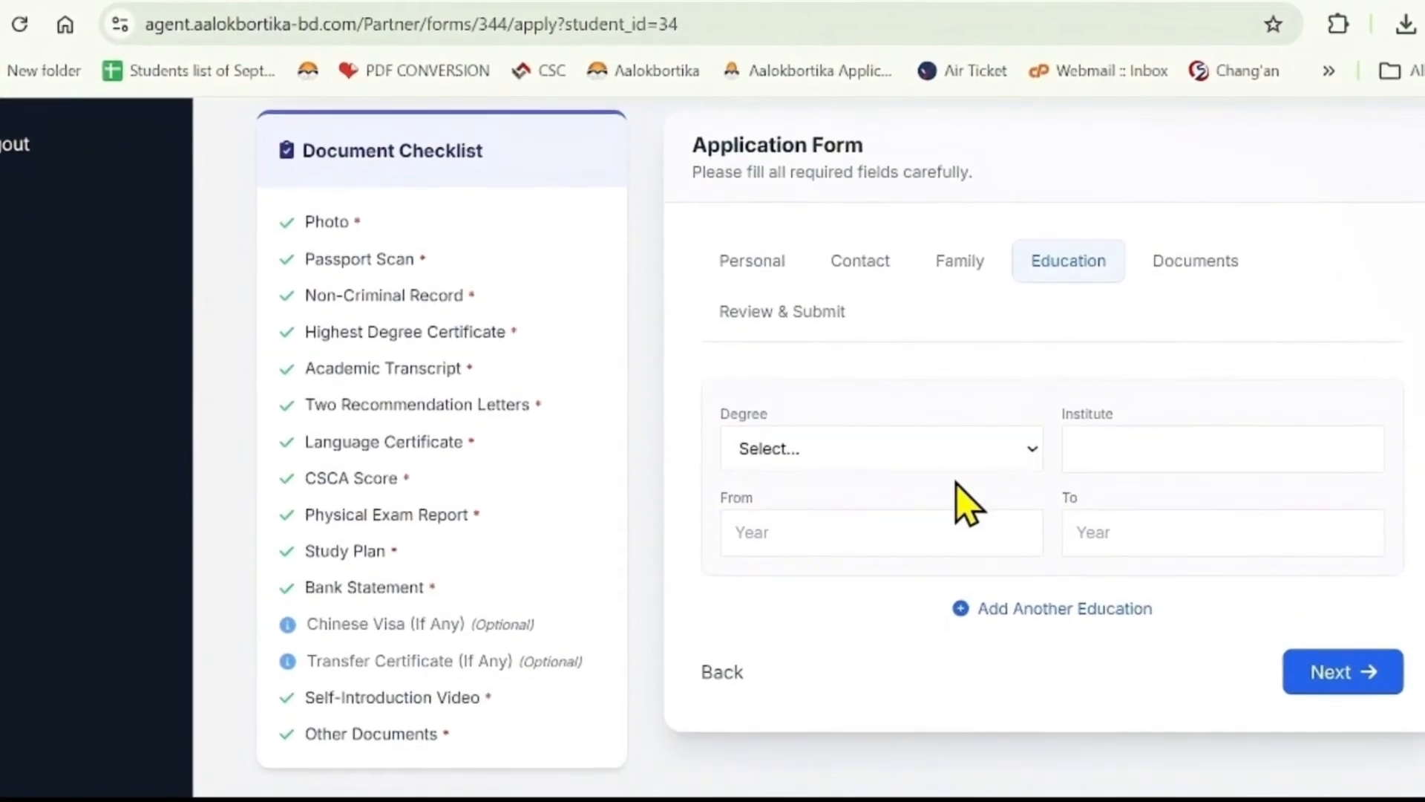
left_click(901, 451)
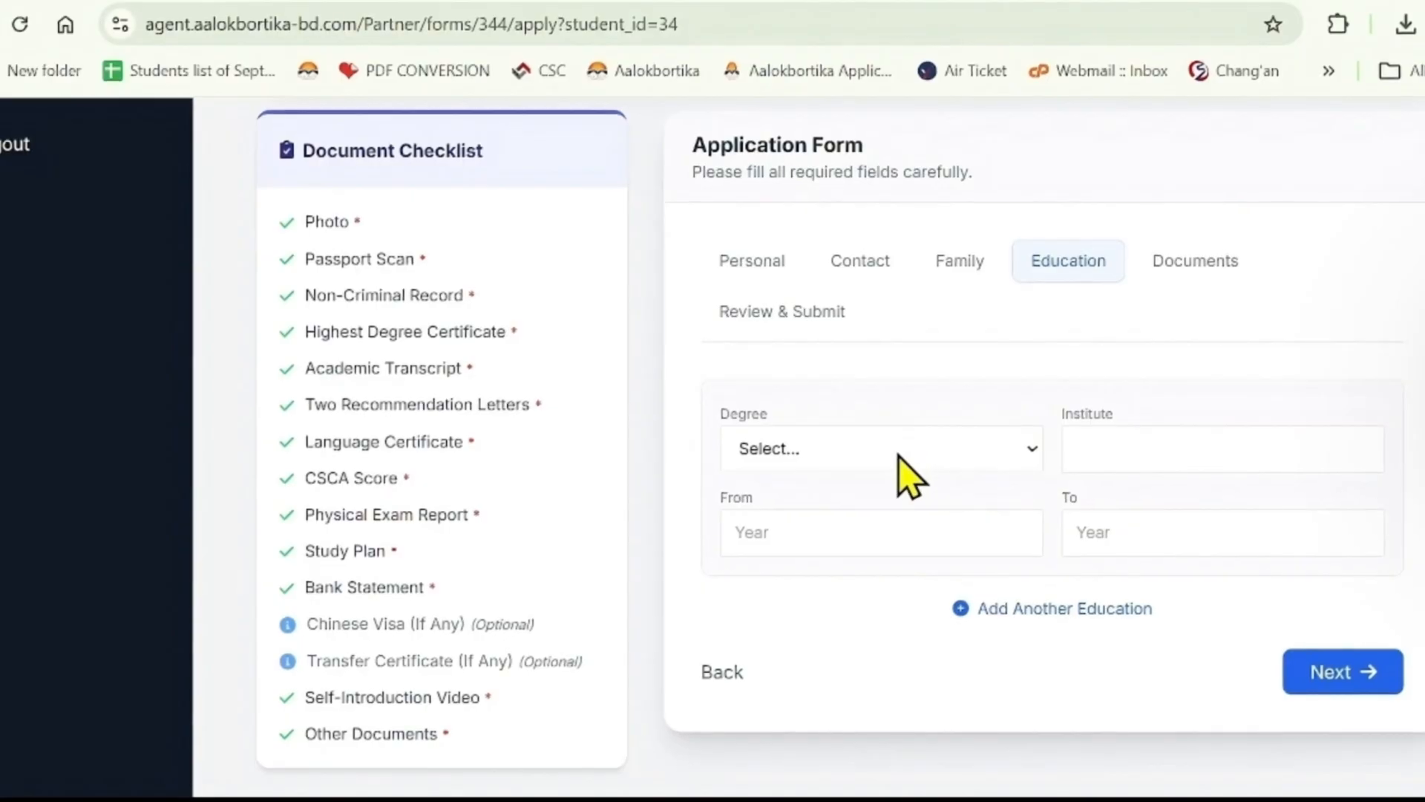
left_click(865, 590)
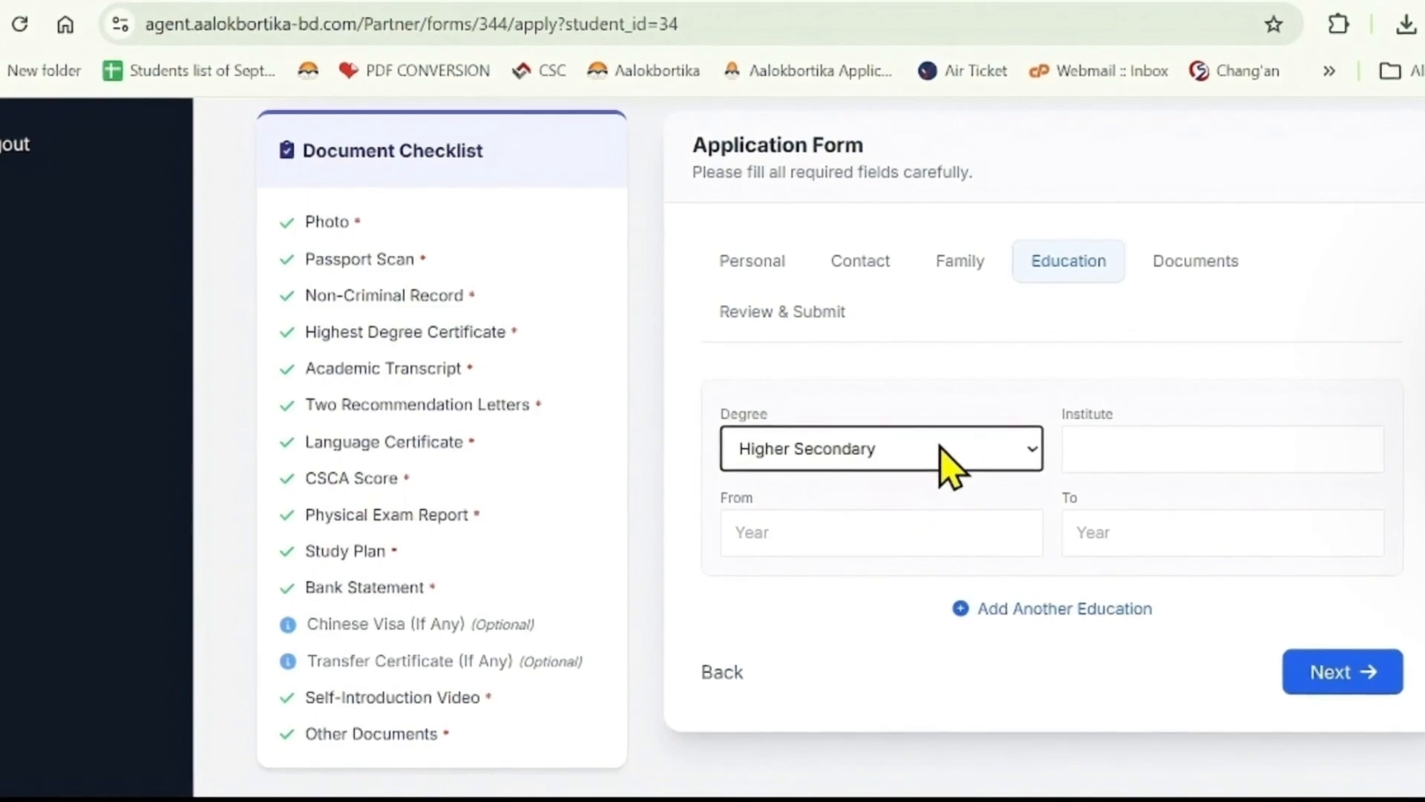
- Add a second education entry with degree Secondary and continue to the document upload step
left_click(1029, 612)
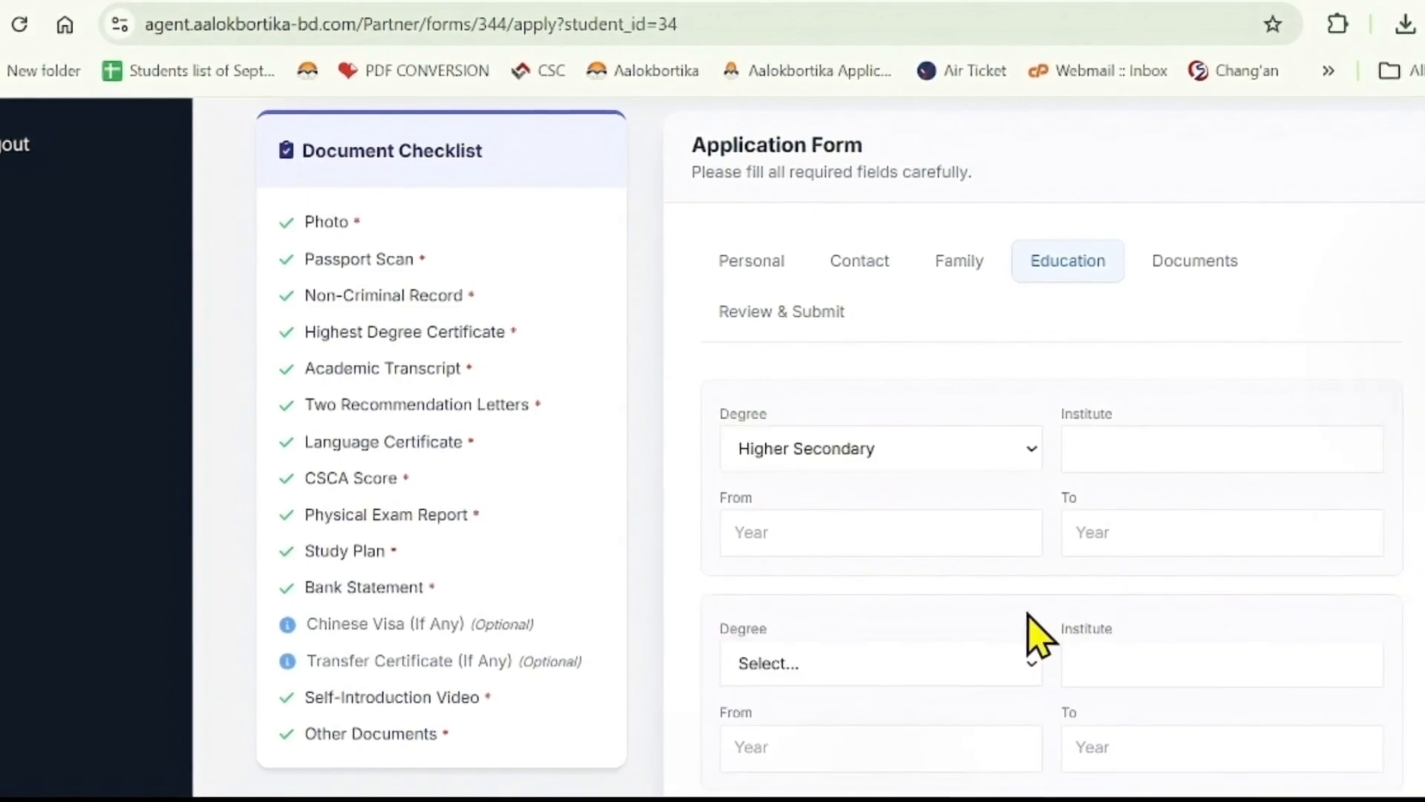
scroll(1034, 637, "down", 2)
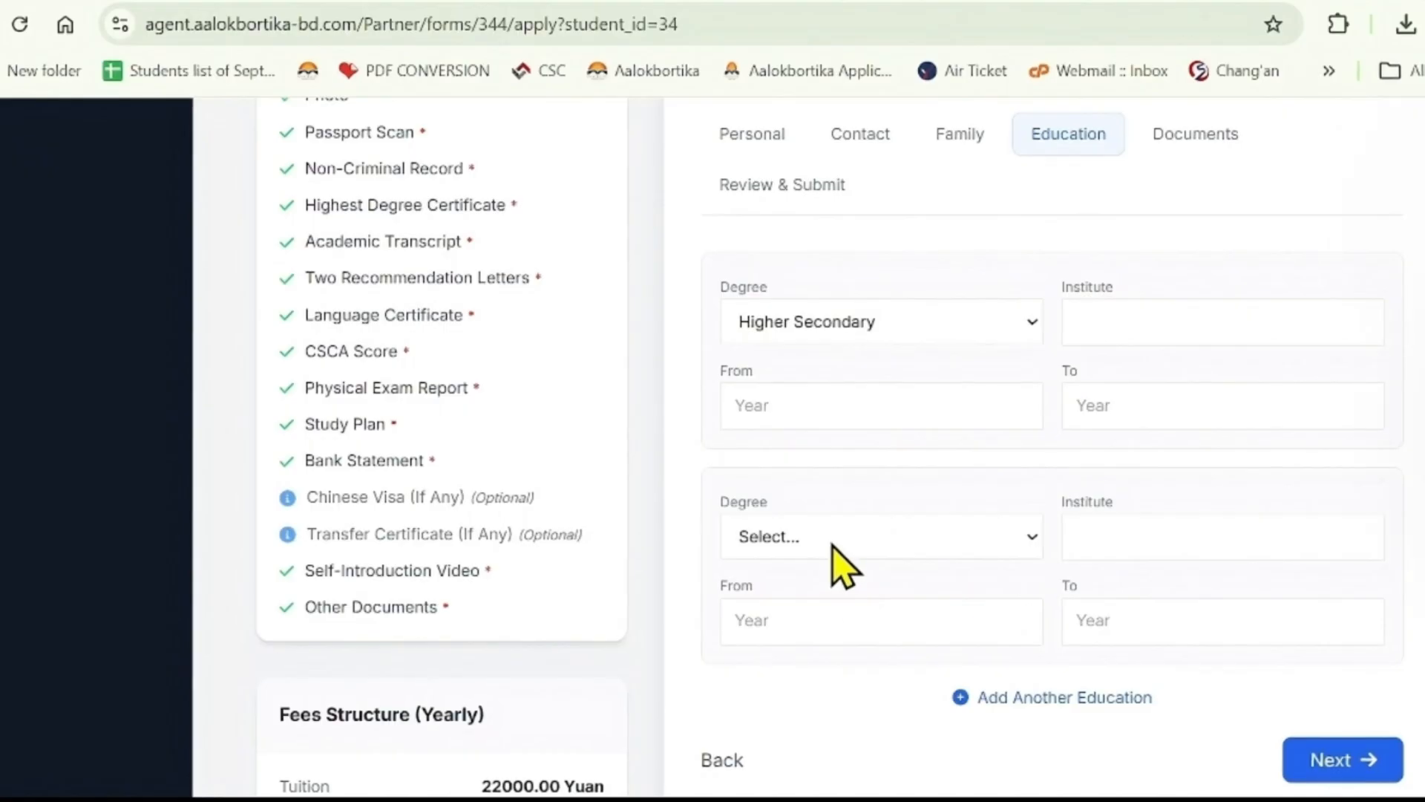
left_click(822, 637)
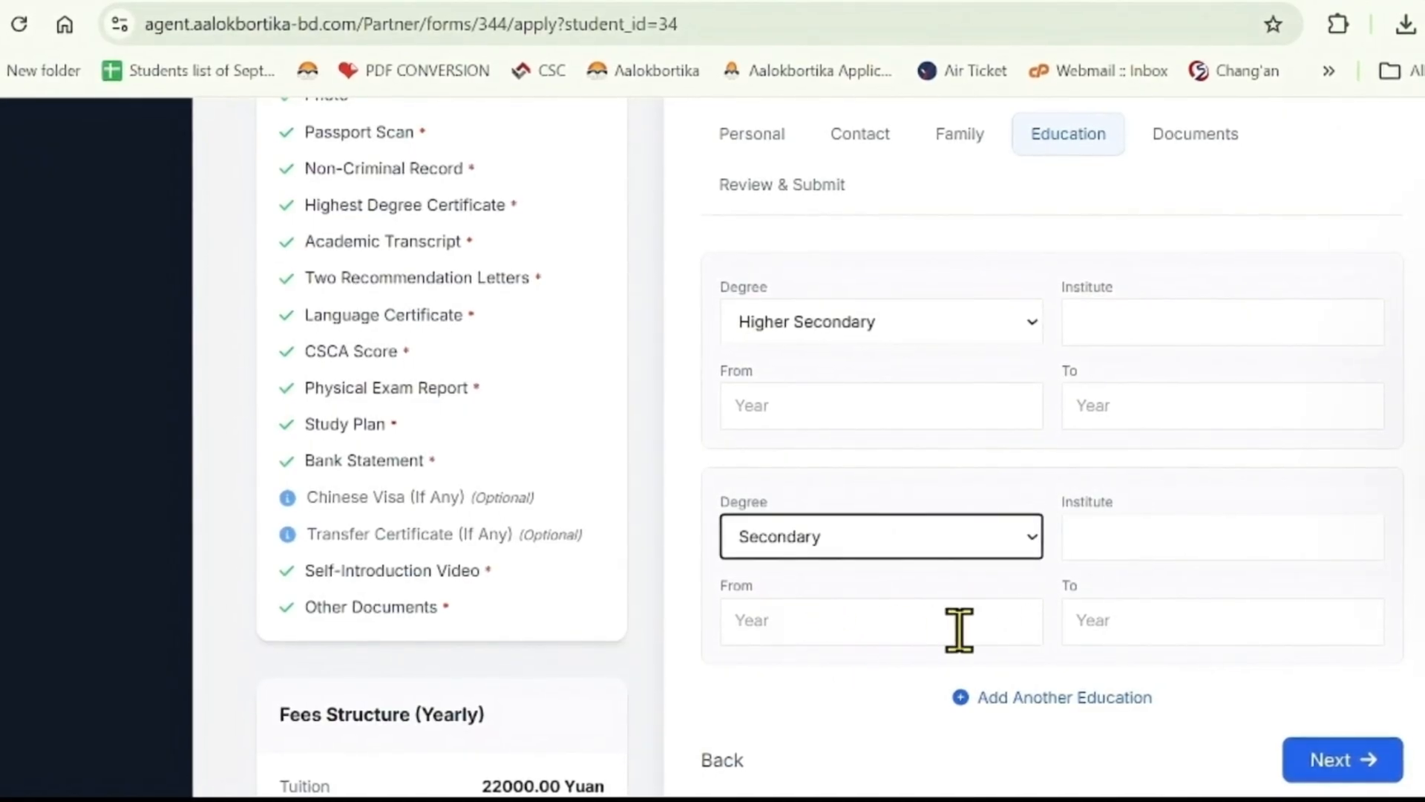
scroll(1152, 621, "down", 2)
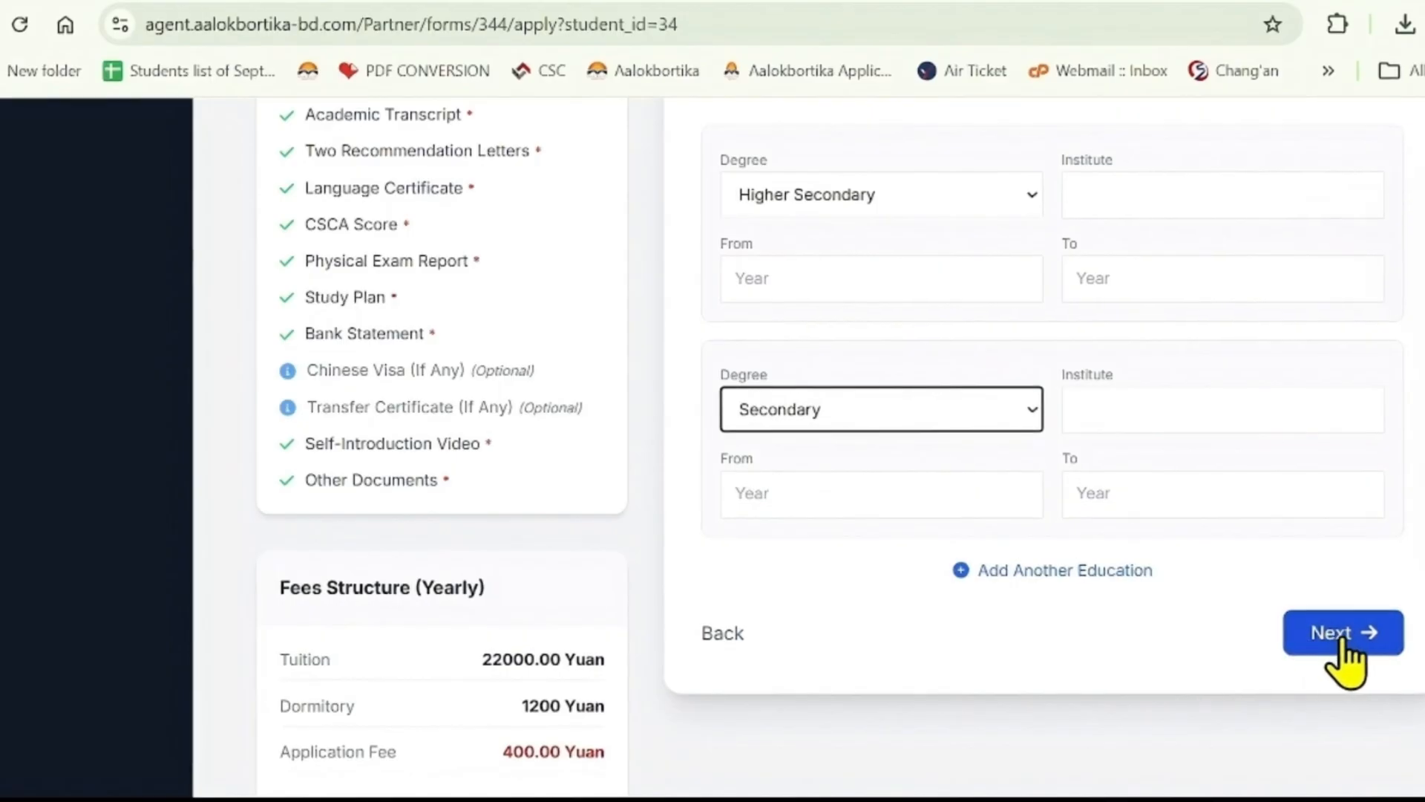
left_click(1349, 660)
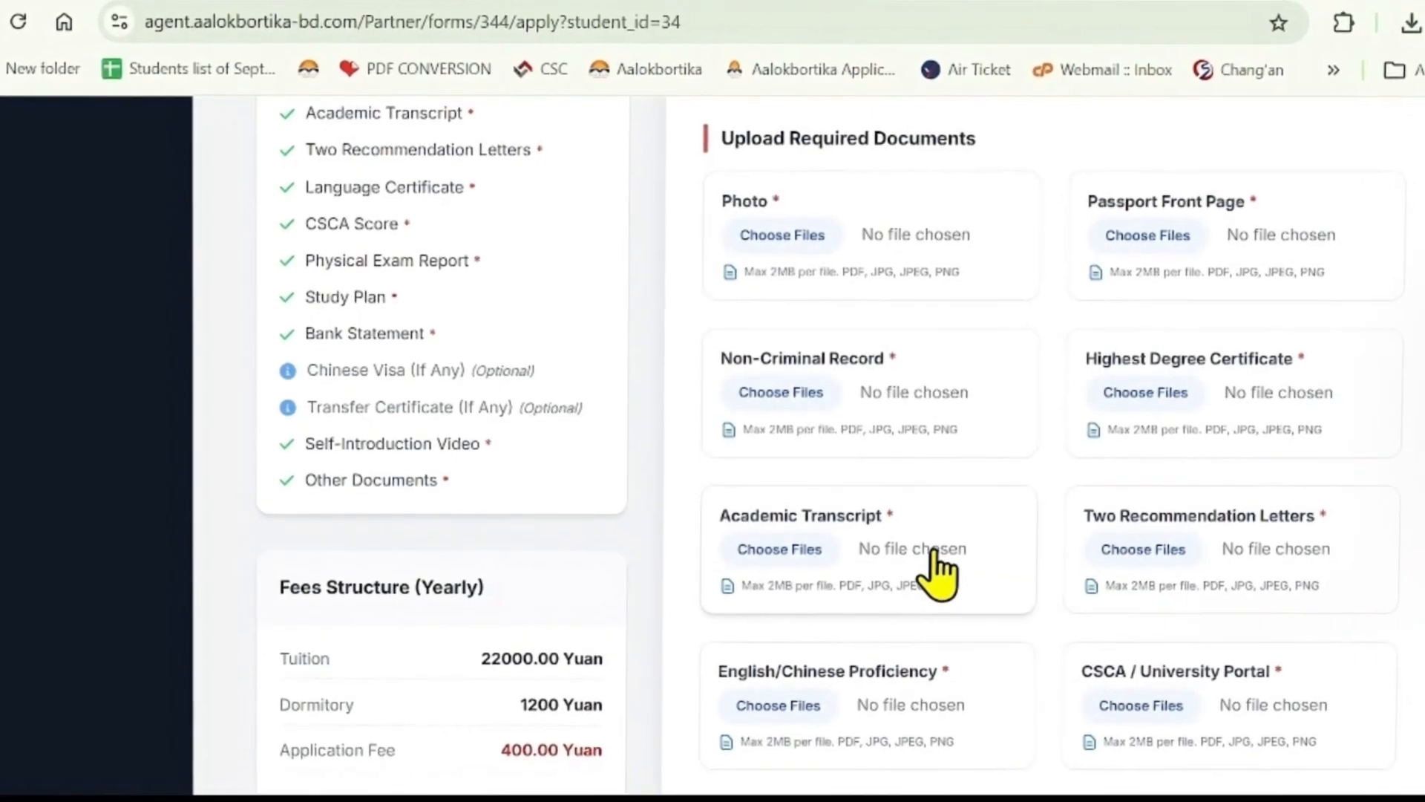
- Look over the Upload Required Documents page, including the Photo attachment, and proceed to Preview Application
scroll(937, 568, "up", 3)
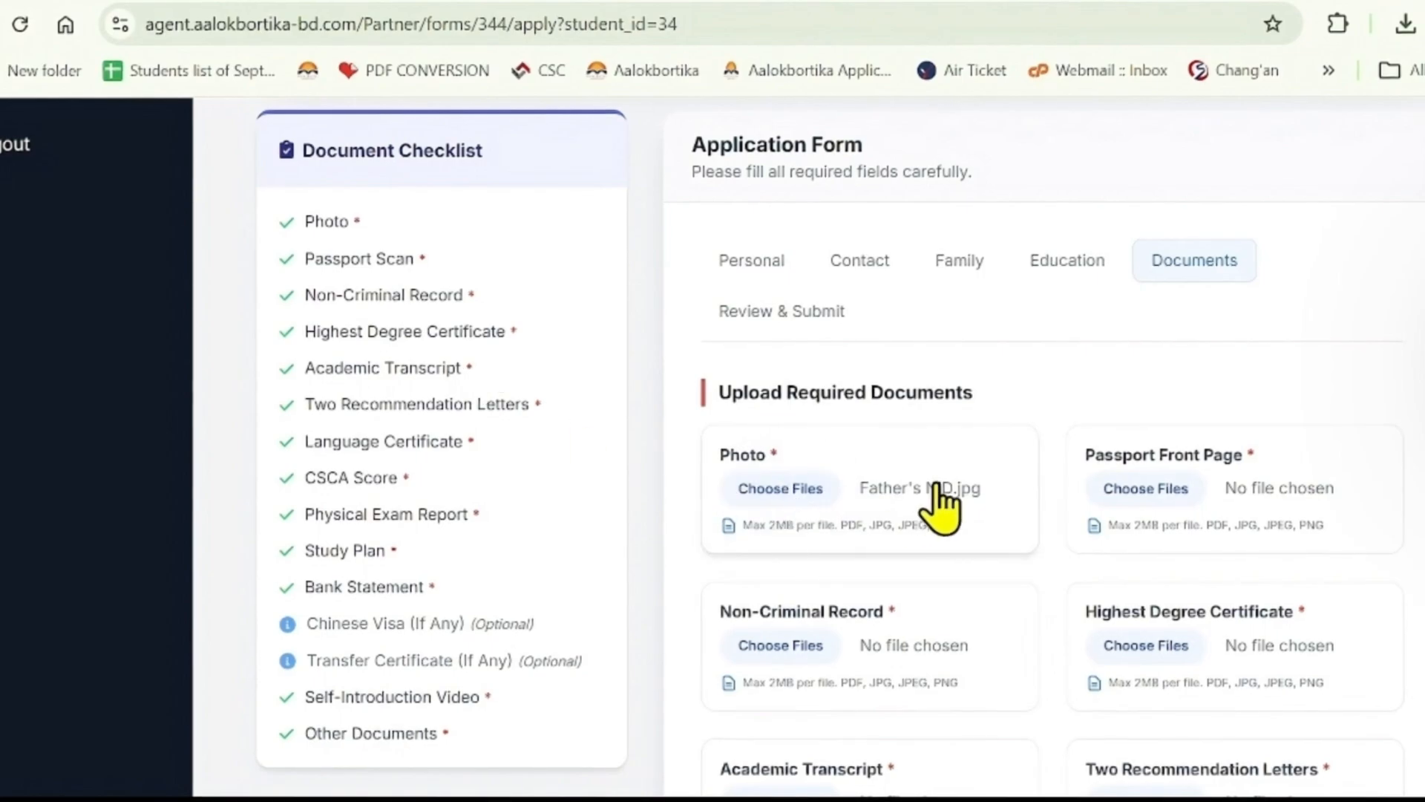
scroll(1036, 483, "down", 10)
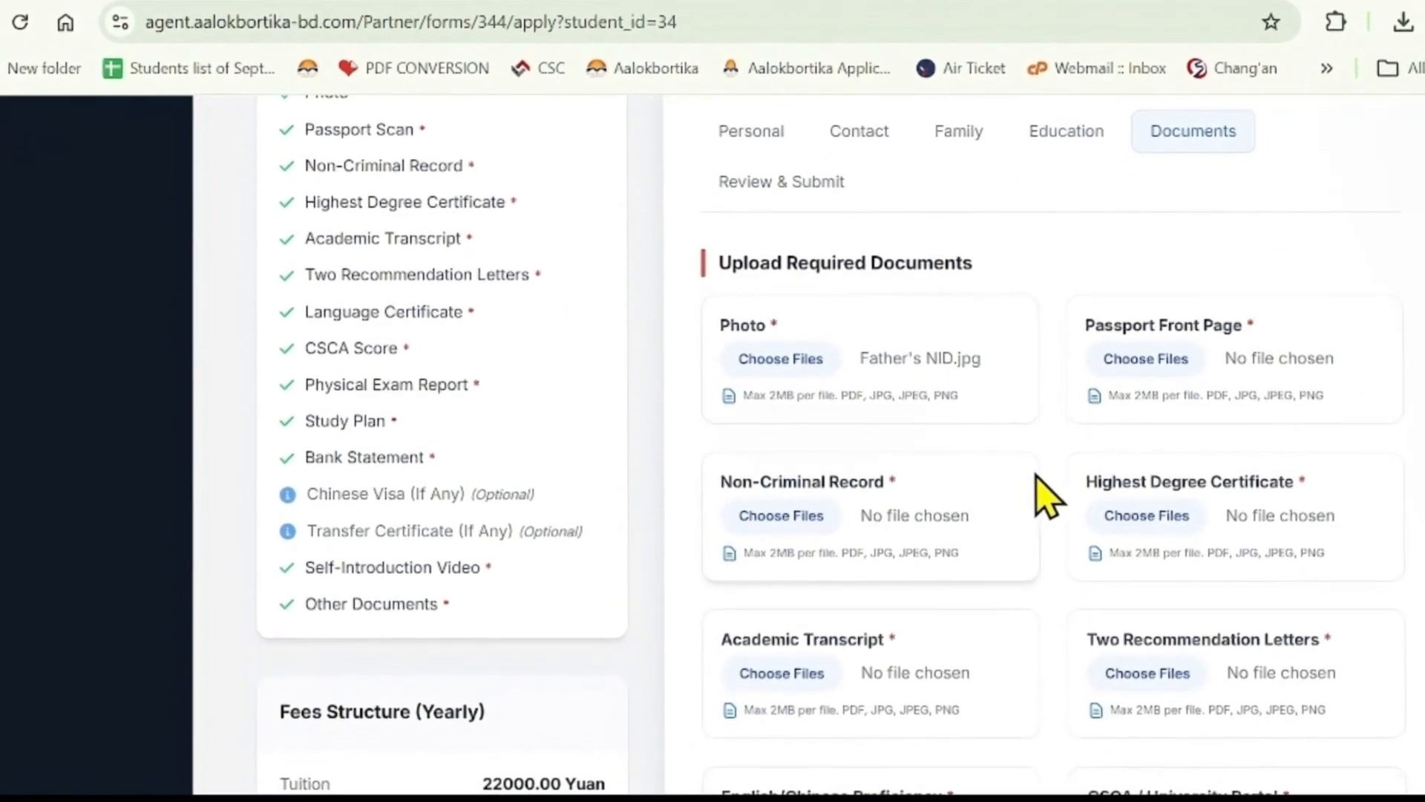
scroll(1049, 494, "down", 5)
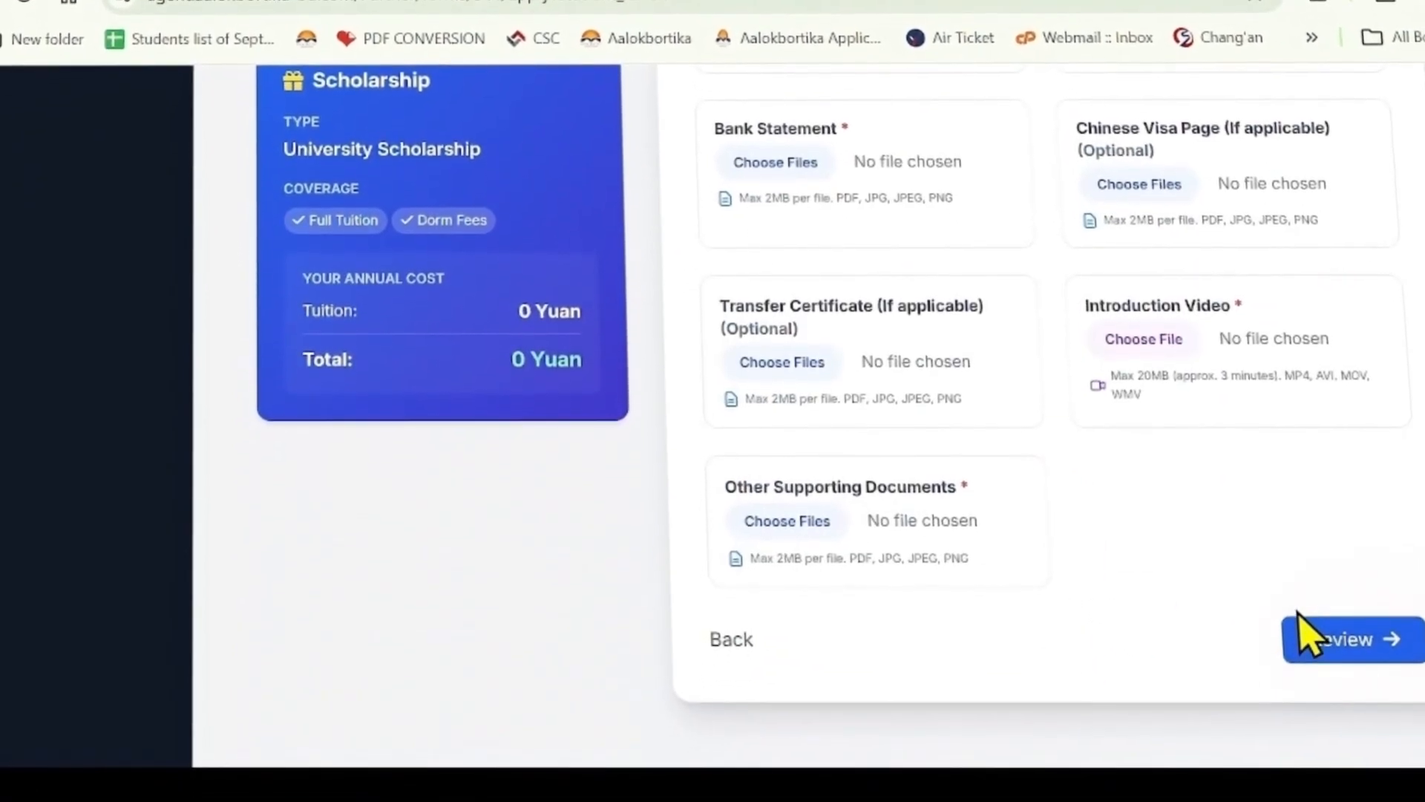
scroll(1218, 653, "up", 2)
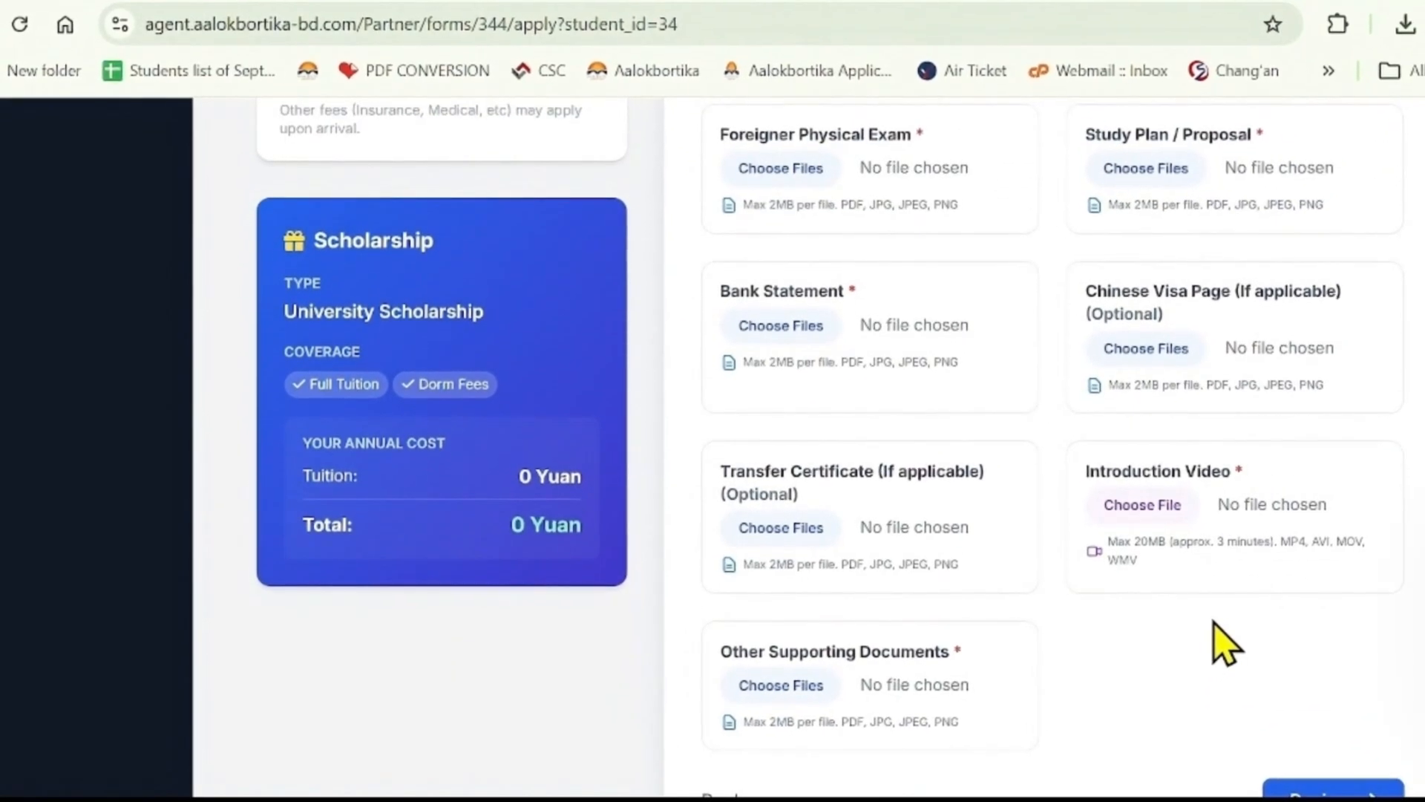
scroll(1218, 635, "up", 12)
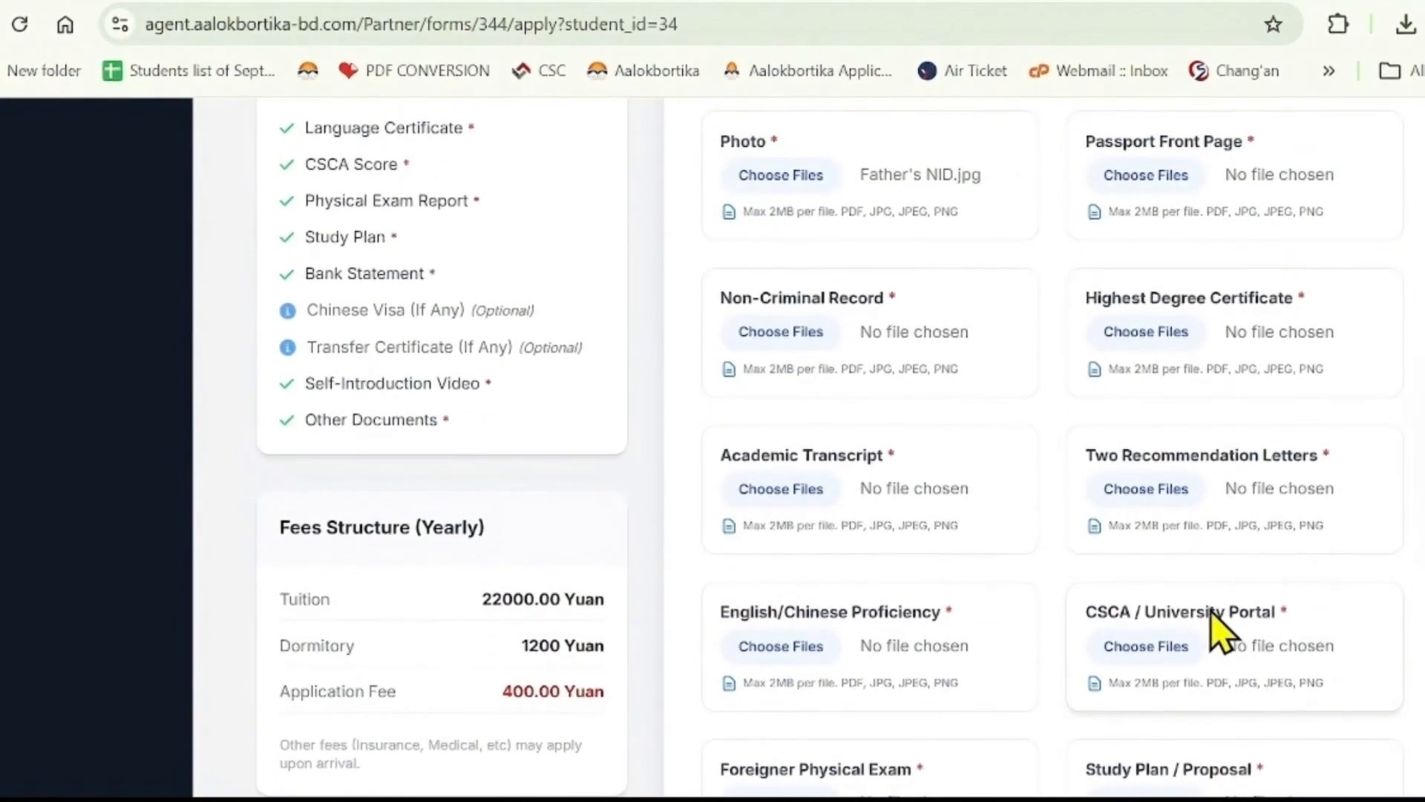
scroll(1188, 573, "down", 15)
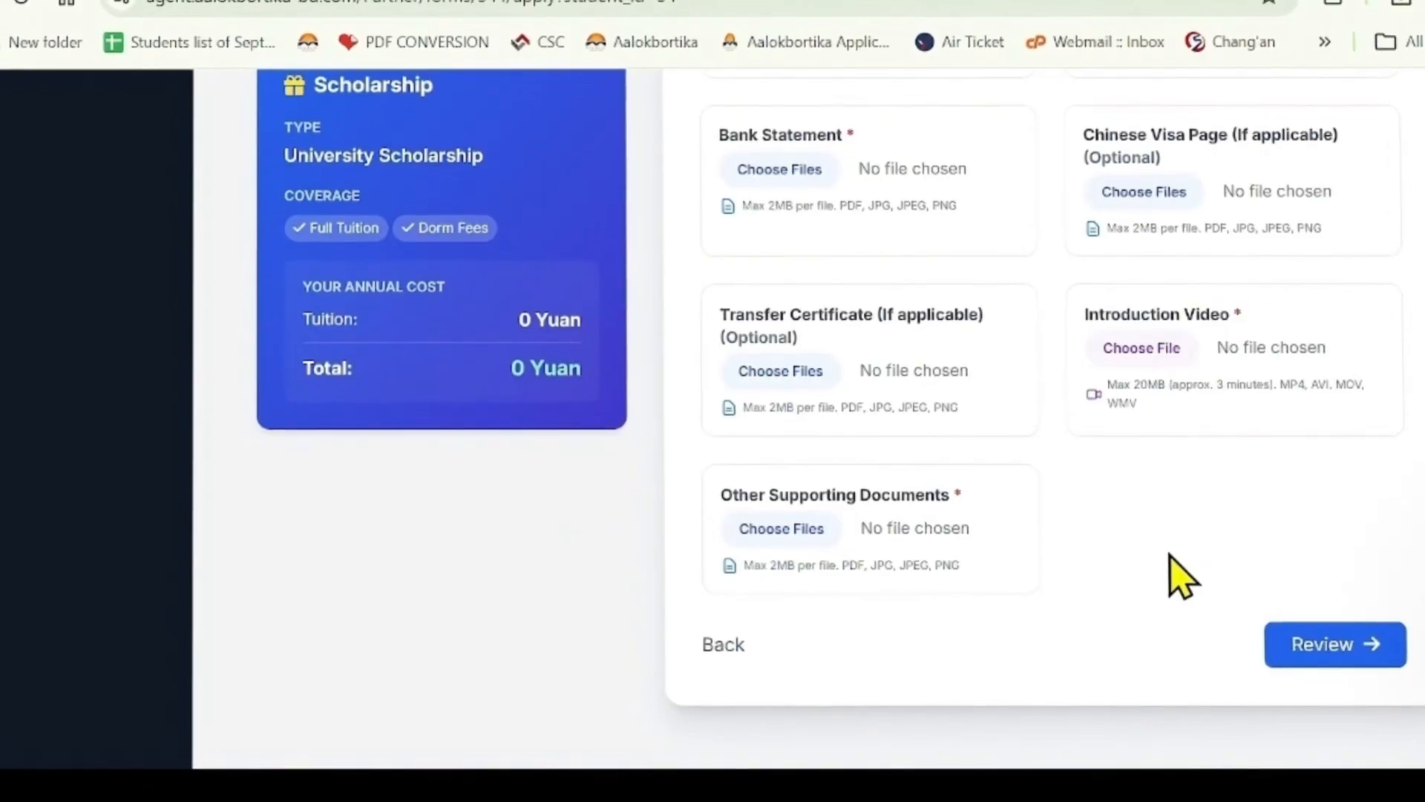
scroll(1177, 572, "up", 7)
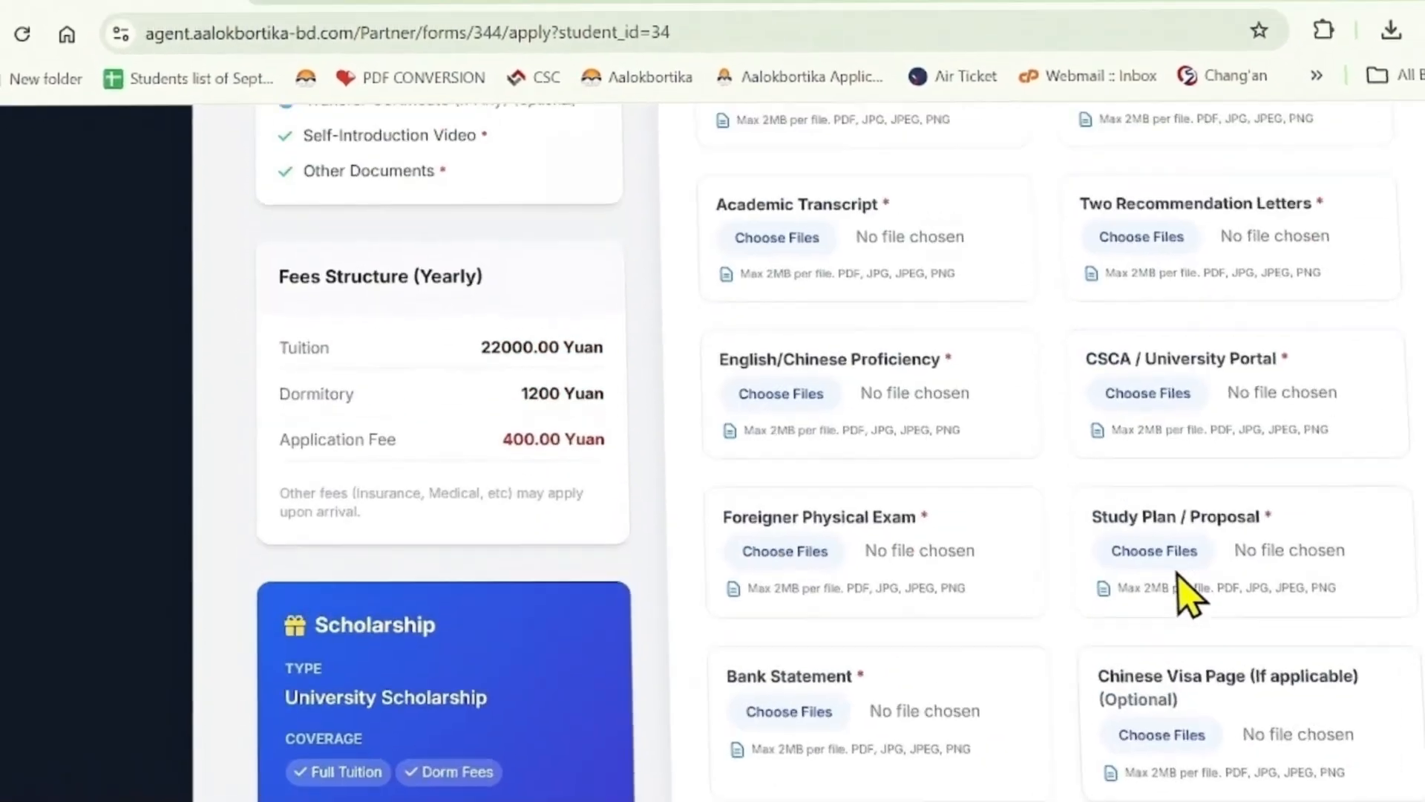
scroll(1002, 492, "up", 2)
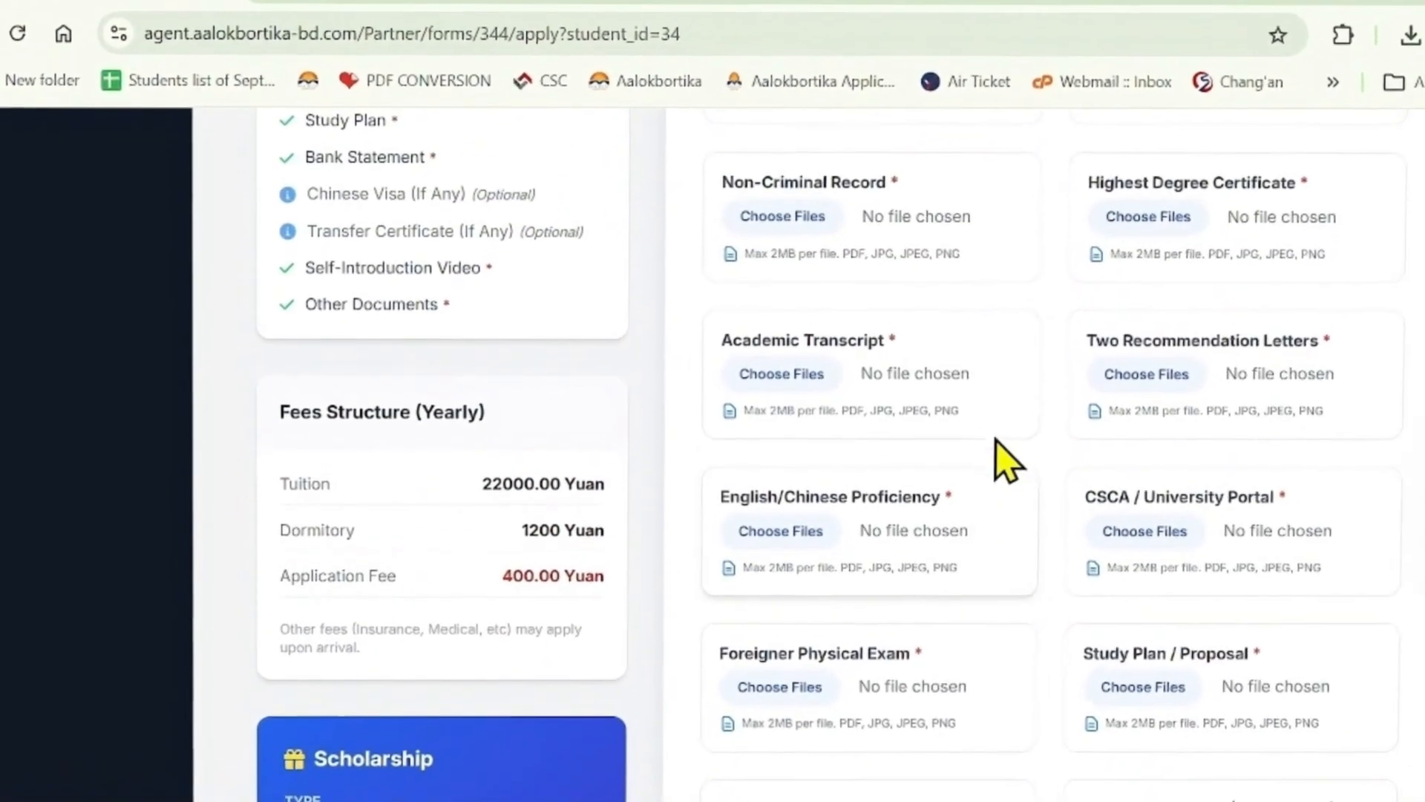
scroll(843, 383, "up", 3)
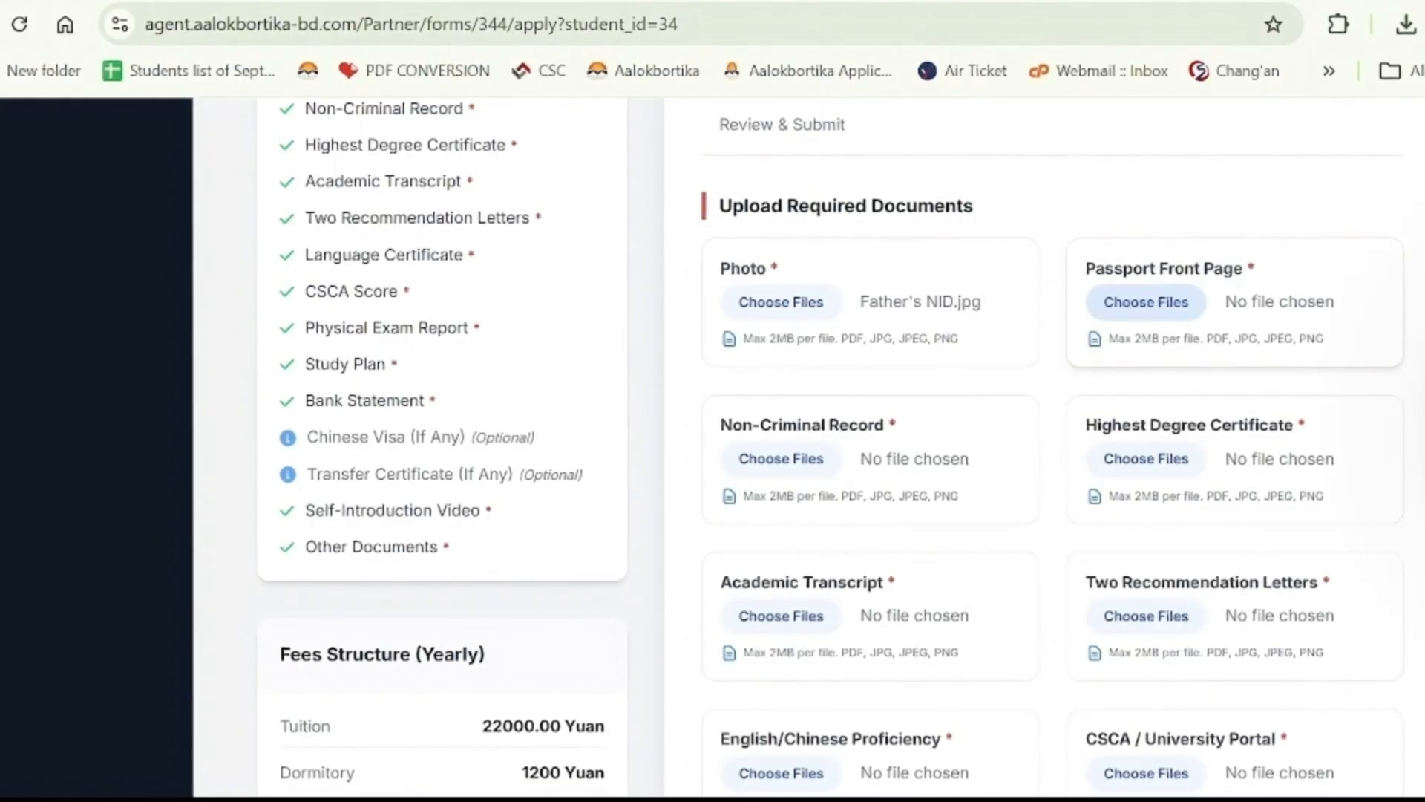
scroll(1104, 560, "down", 10)
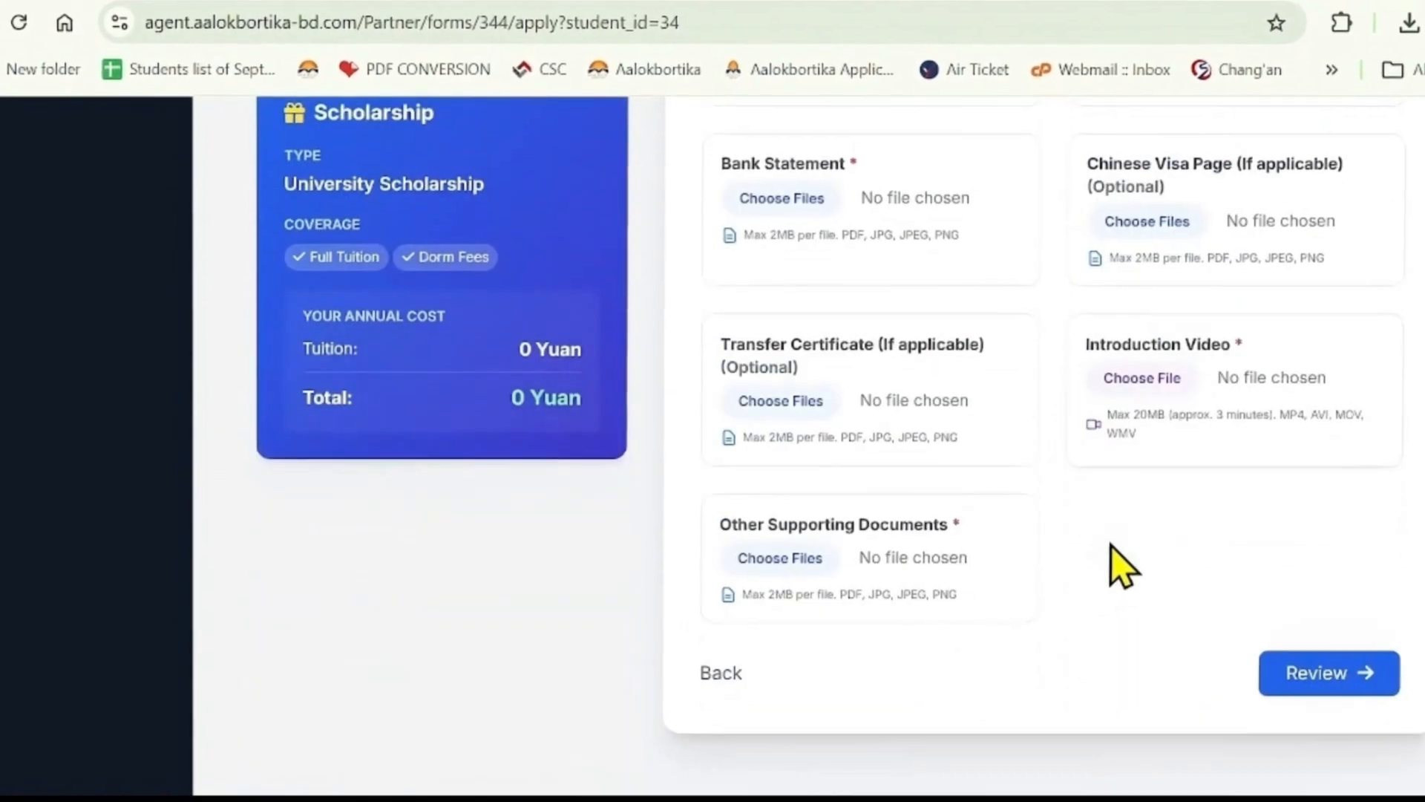
left_click(1316, 675)
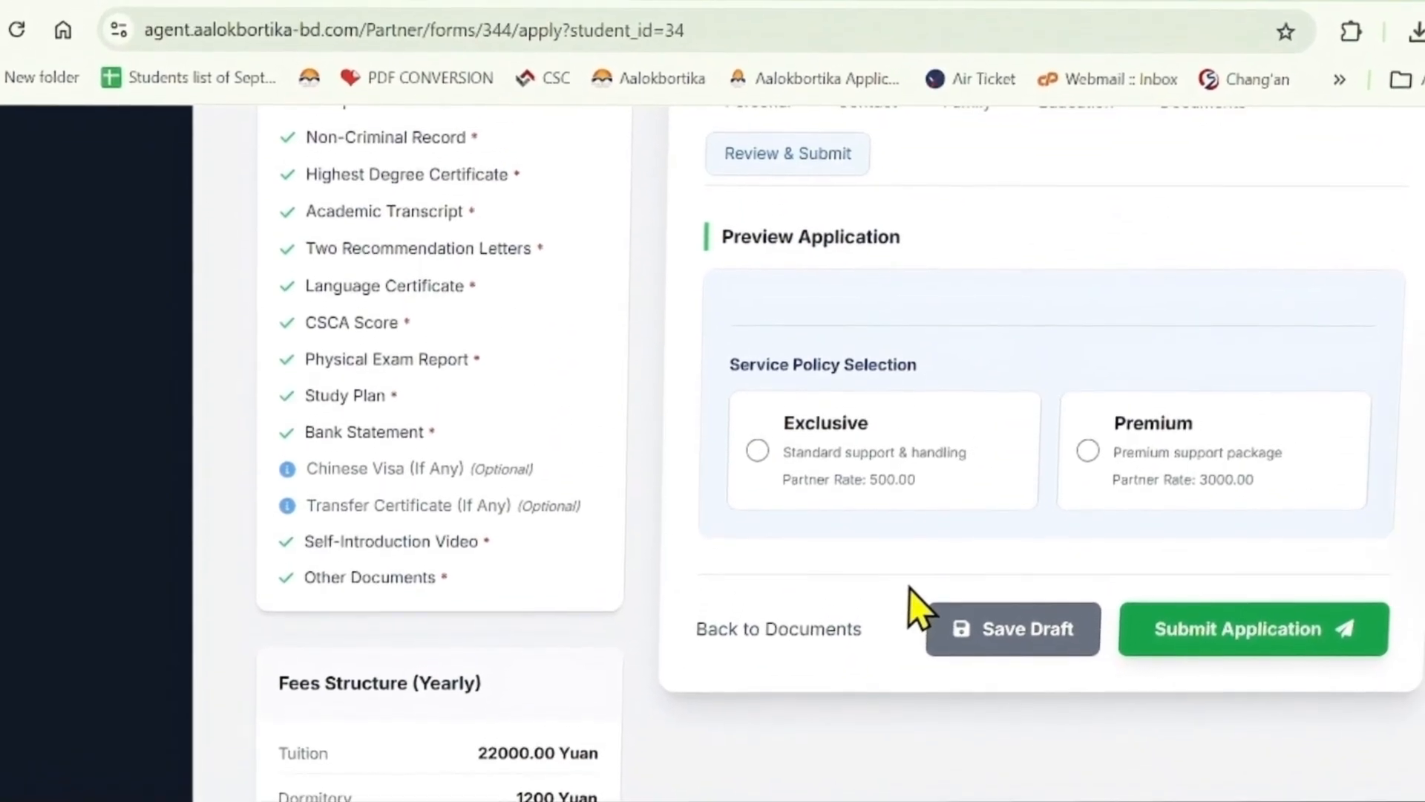
- Choose the Exclusive service policy in Review & Submit, switching from Premium
scroll(932, 398, "up", 2)
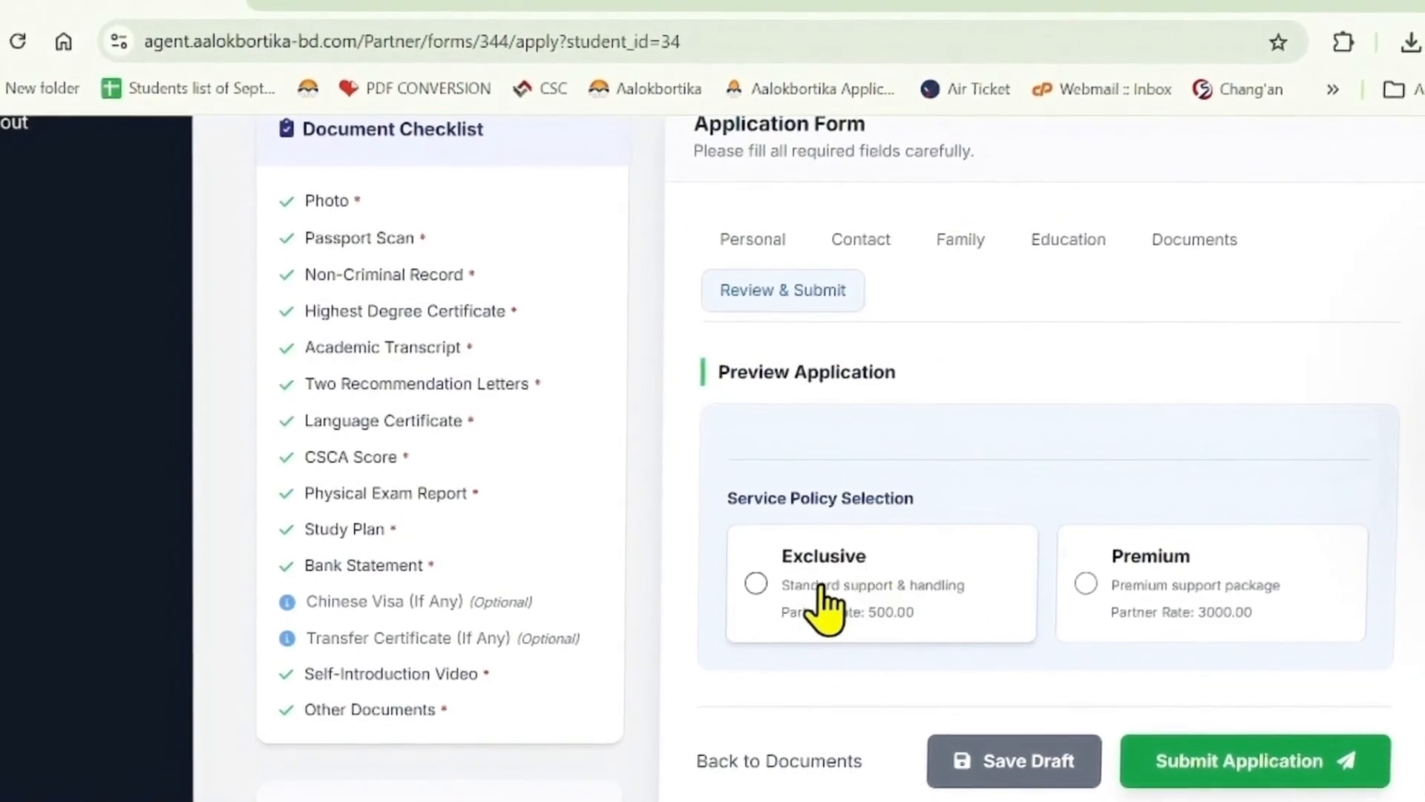
left_click(764, 586)
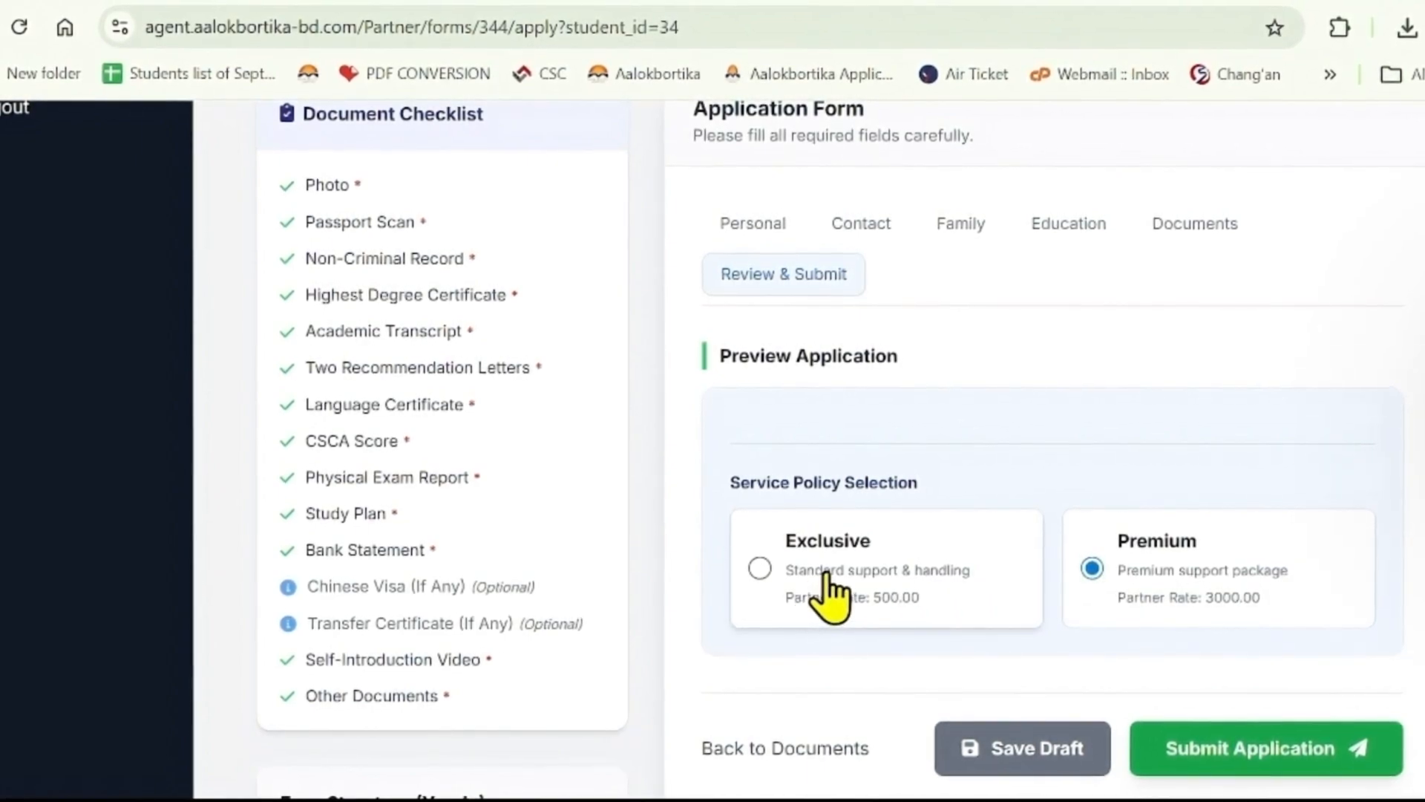
left_click(758, 569)
scroll(1012, 637, "down", 3)
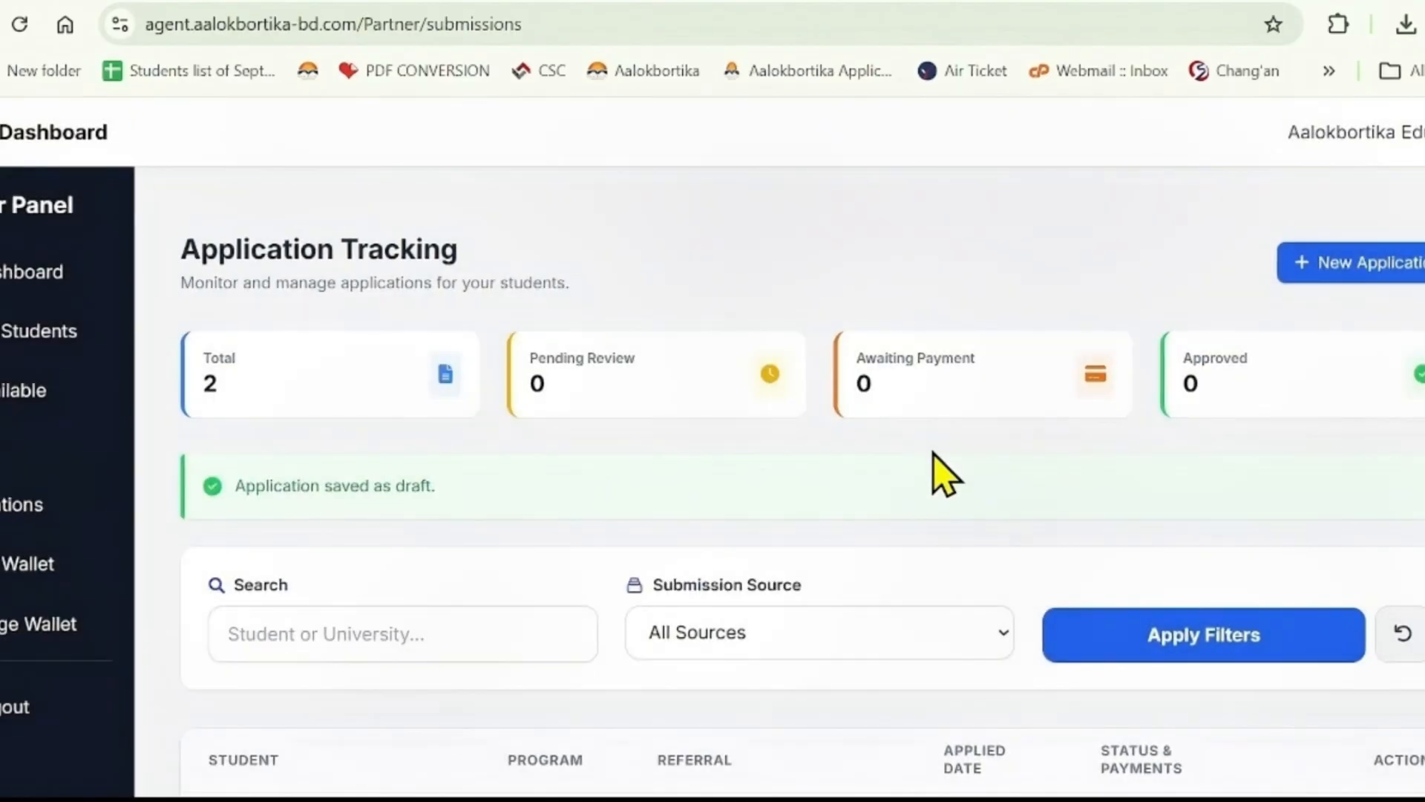
scroll(939, 438, "down", 2)
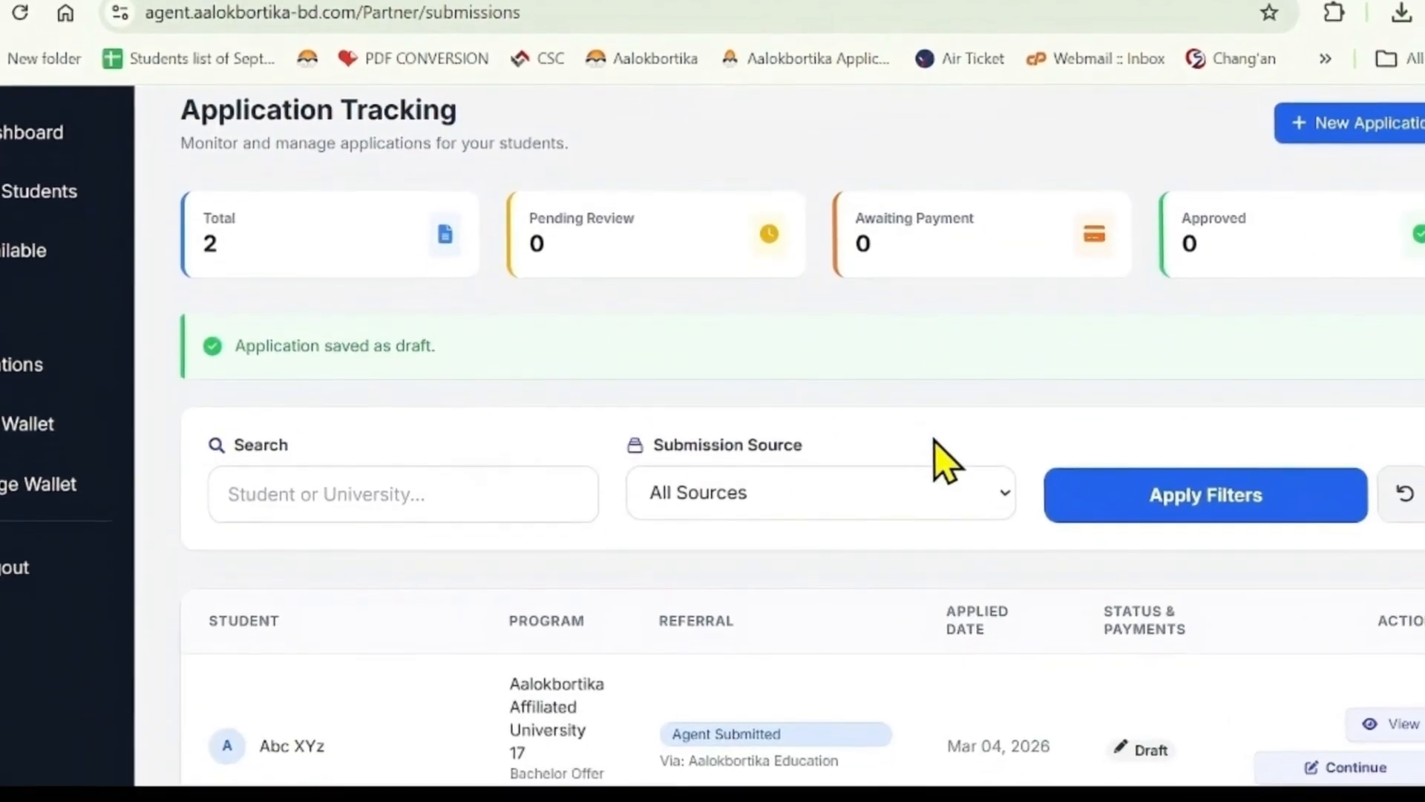
scroll(944, 446, "down", 4)
scroll(961, 464, "down", 1)
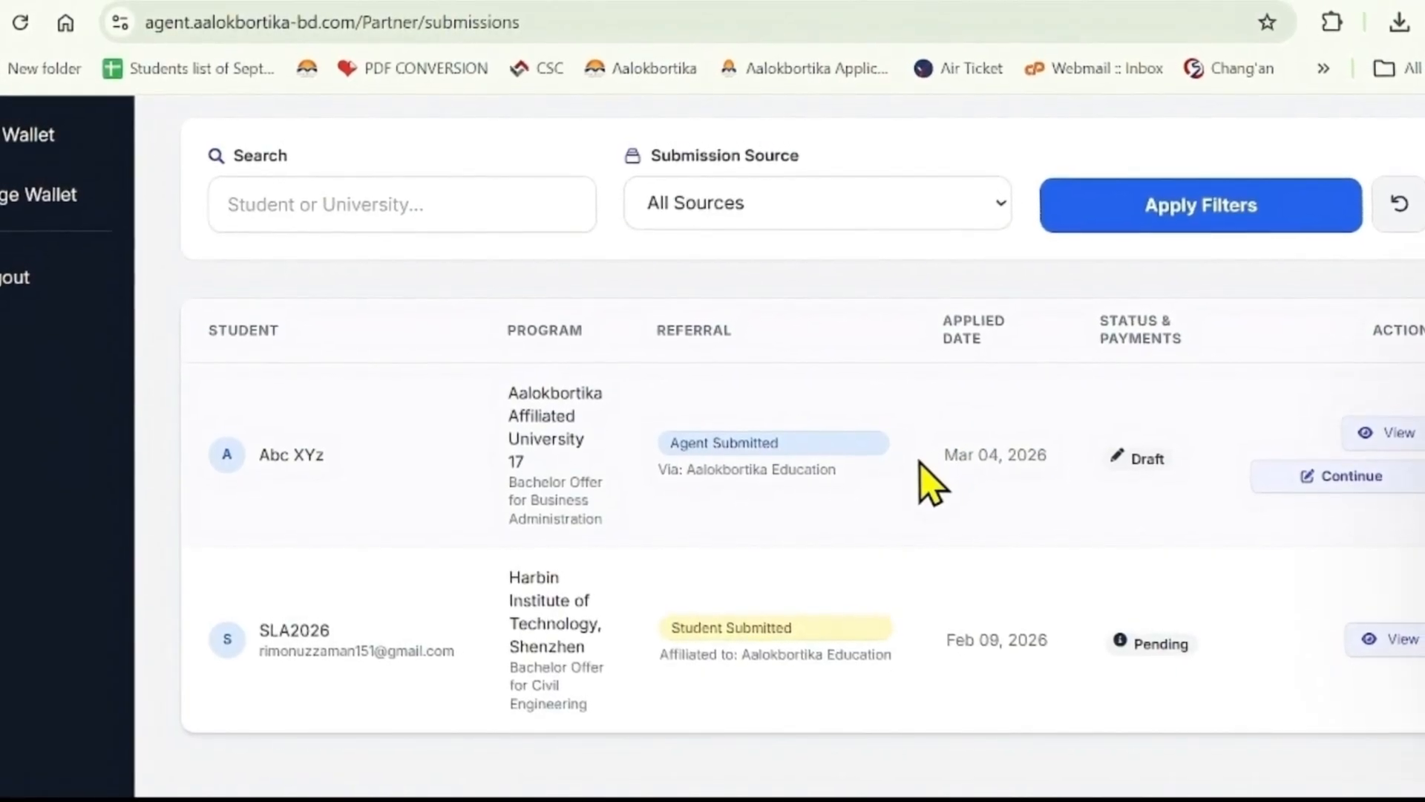
scroll(779, 471, "up", 5)
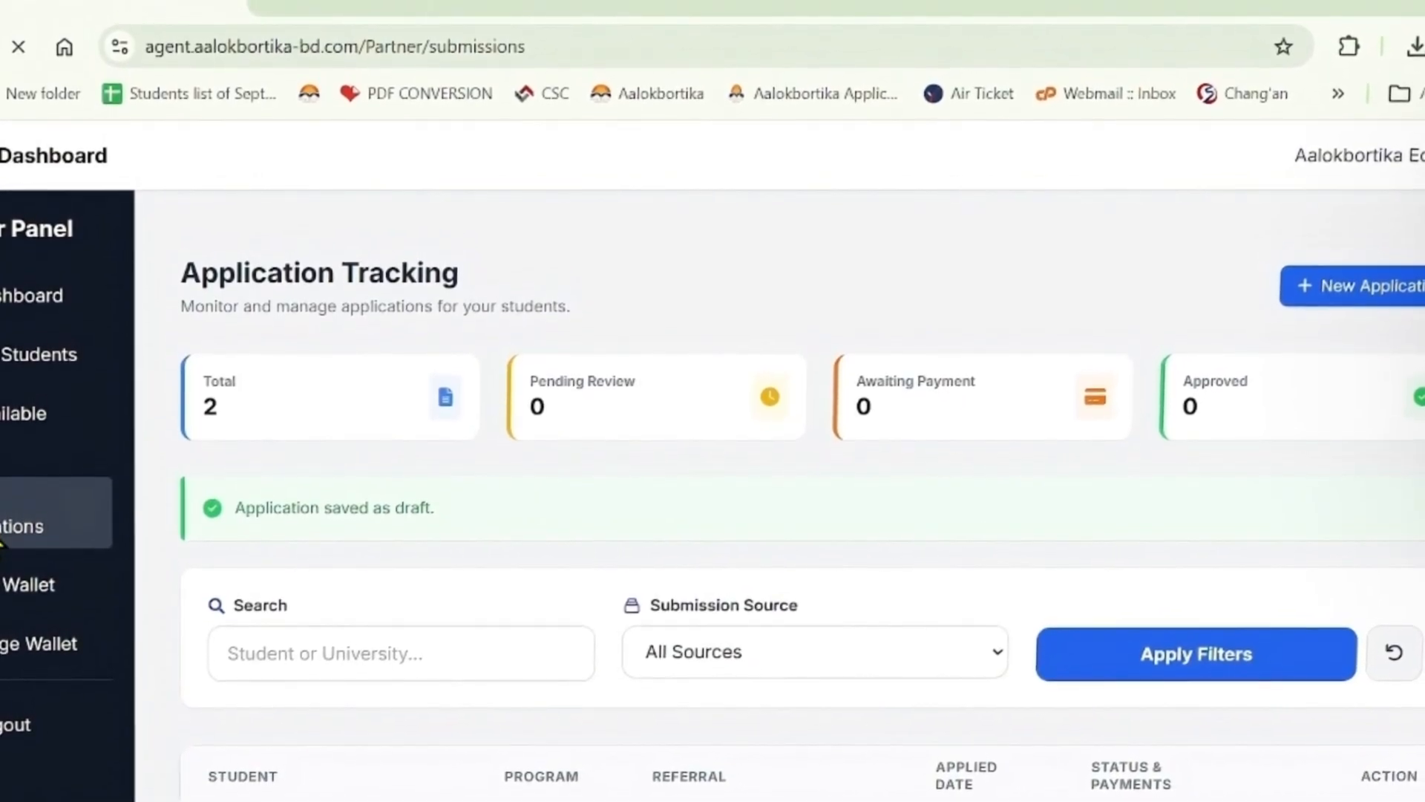
scroll(510, 547, "down", 4)
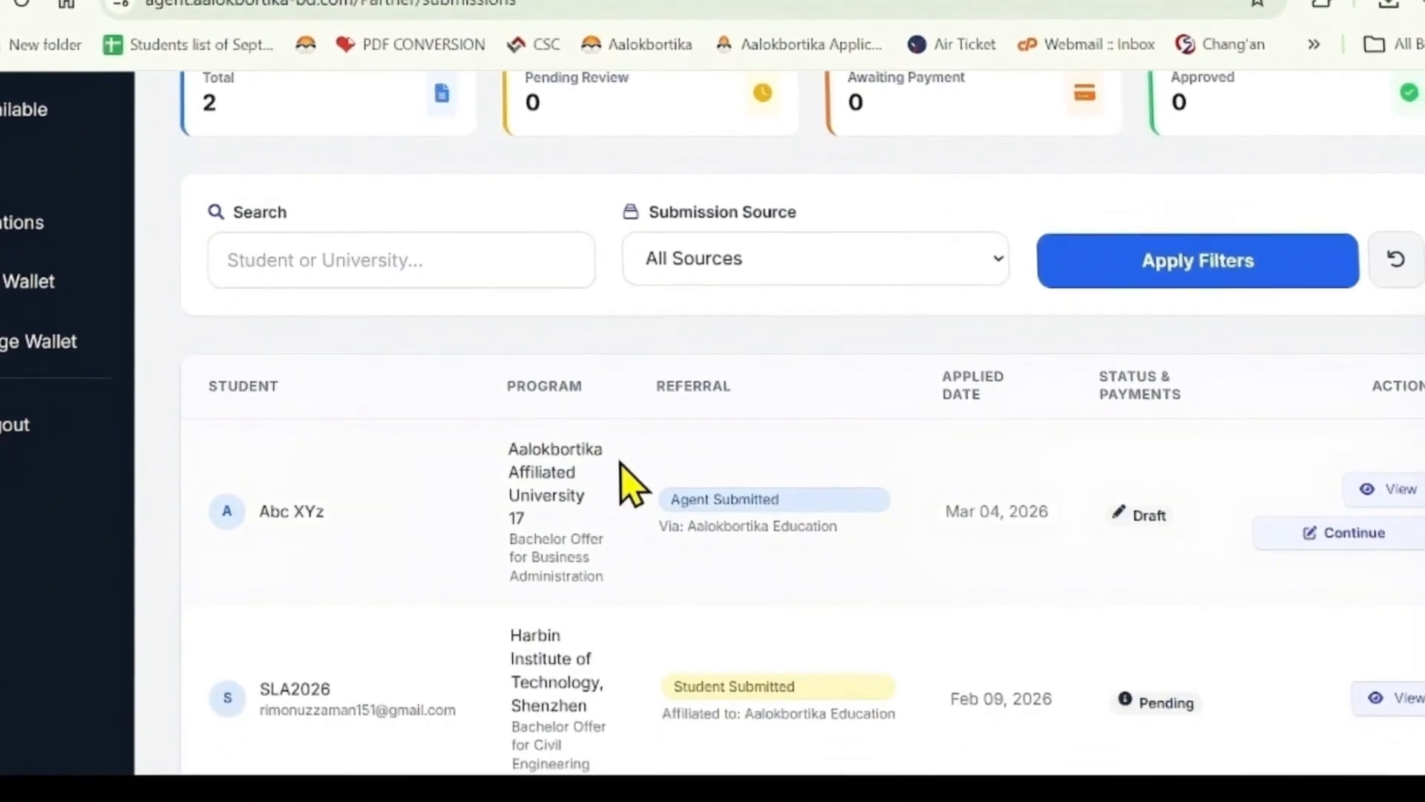